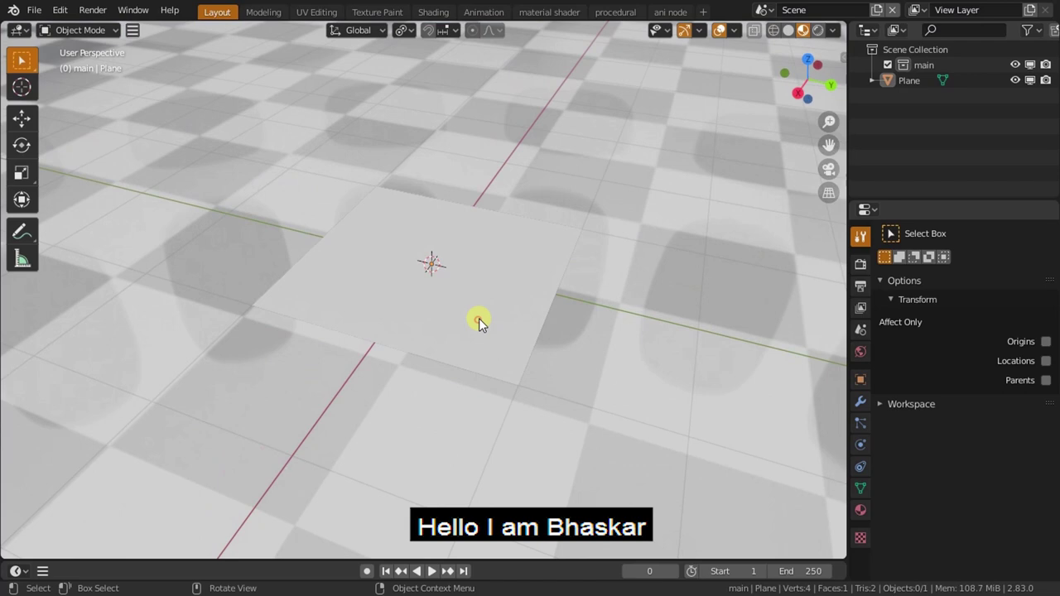
# - Select the plane in the Shading workspace, view it from top, and create a new material
pyautogui.click(479, 318)
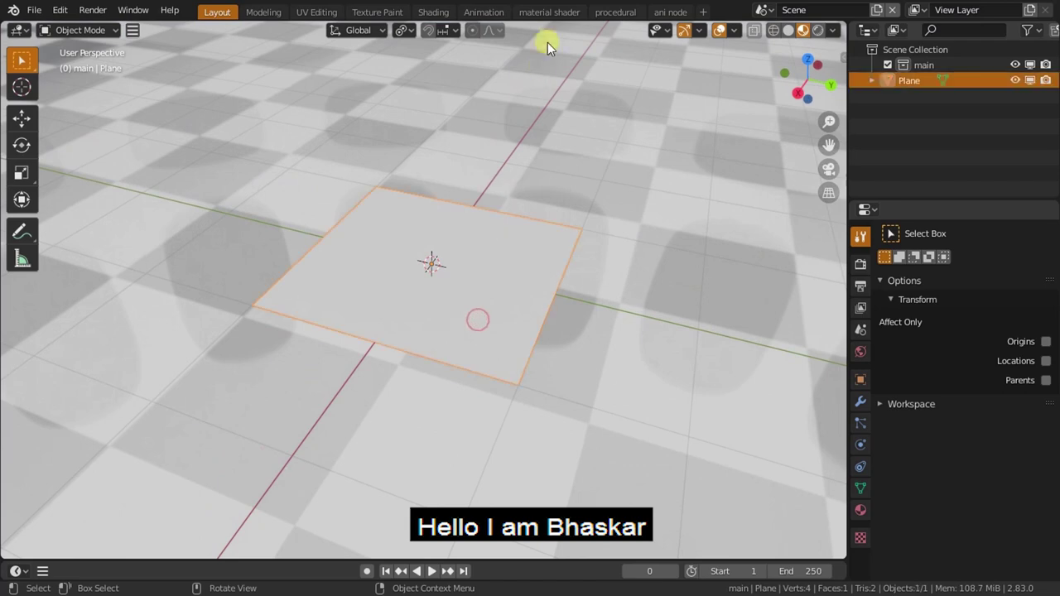
pyautogui.click(550, 13)
pyautogui.click(301, 351)
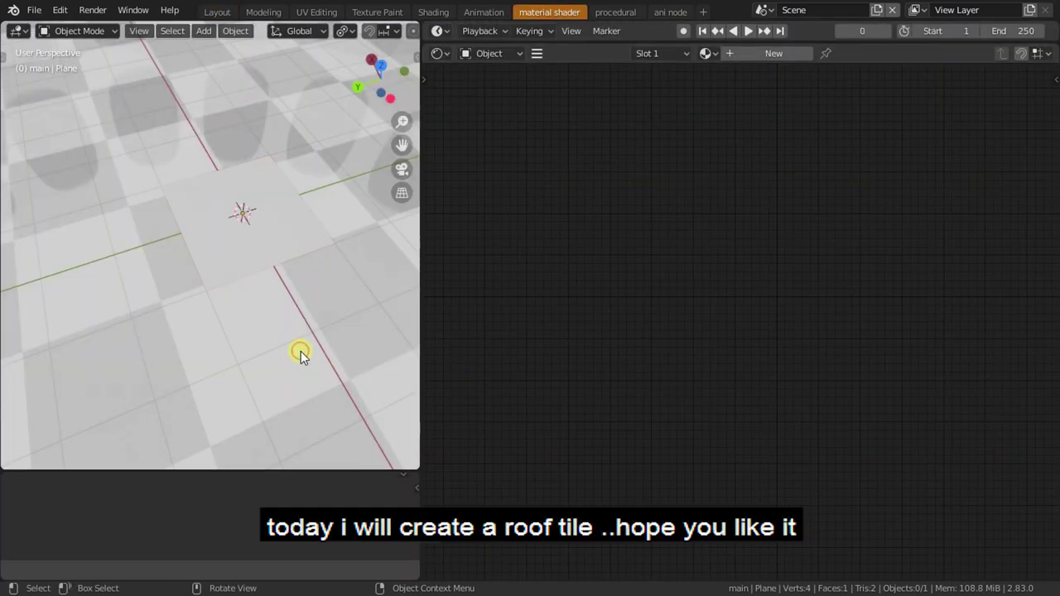
pyautogui.press('KP_7')
pyautogui.scroll(3, 300, 351)
pyautogui.keyDown('shift'); pyautogui.moveTo(257, 310); pyautogui.dragTo(310, 216, button='middle'); pyautogui.keyUp('shift')
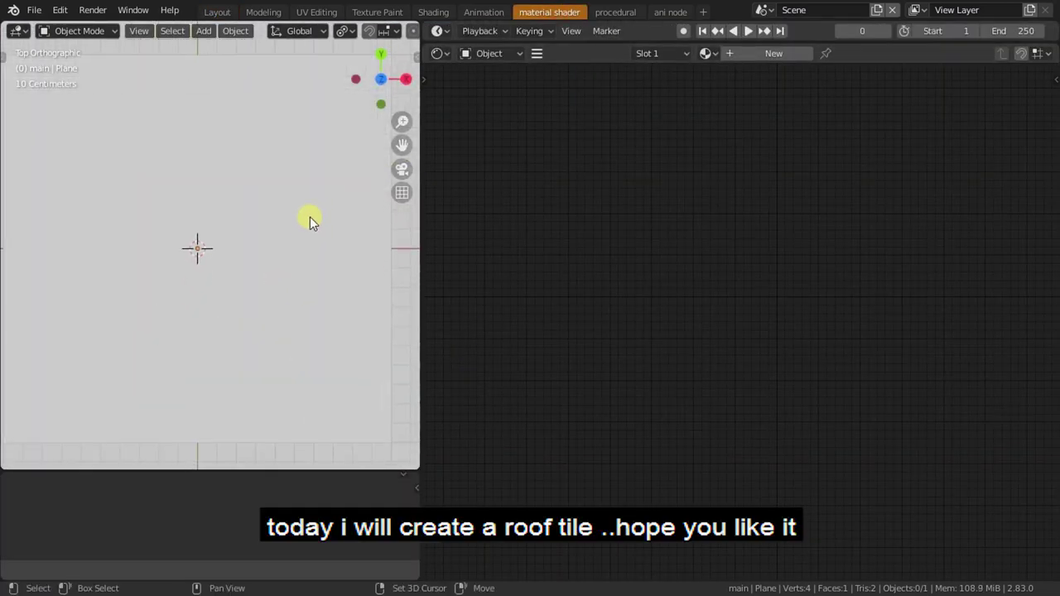
pyautogui.click(327, 198)
pyautogui.scroll(-5, 378, 31)
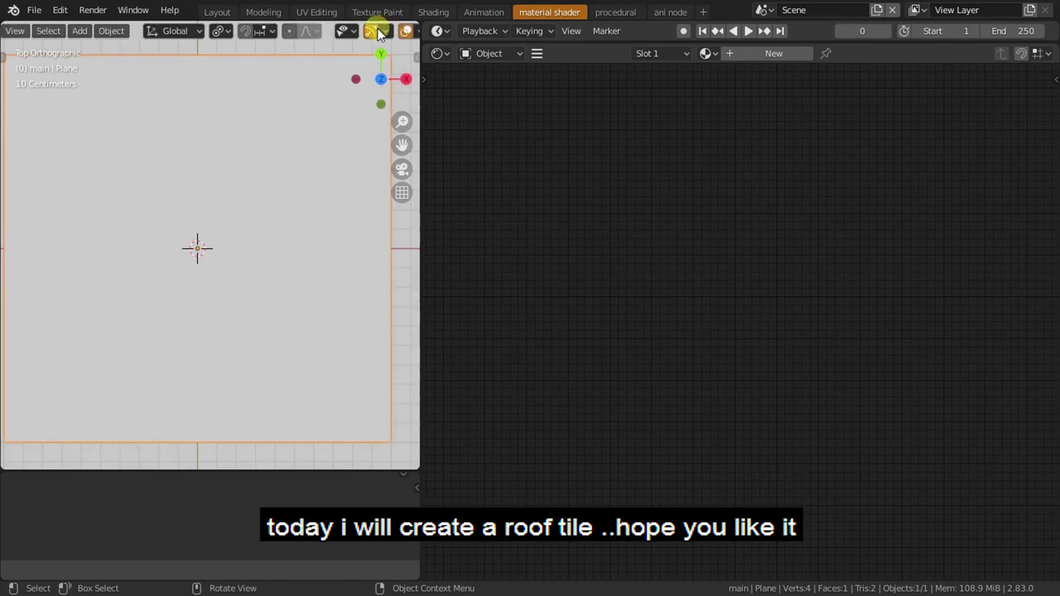
pyautogui.click(793, 53)
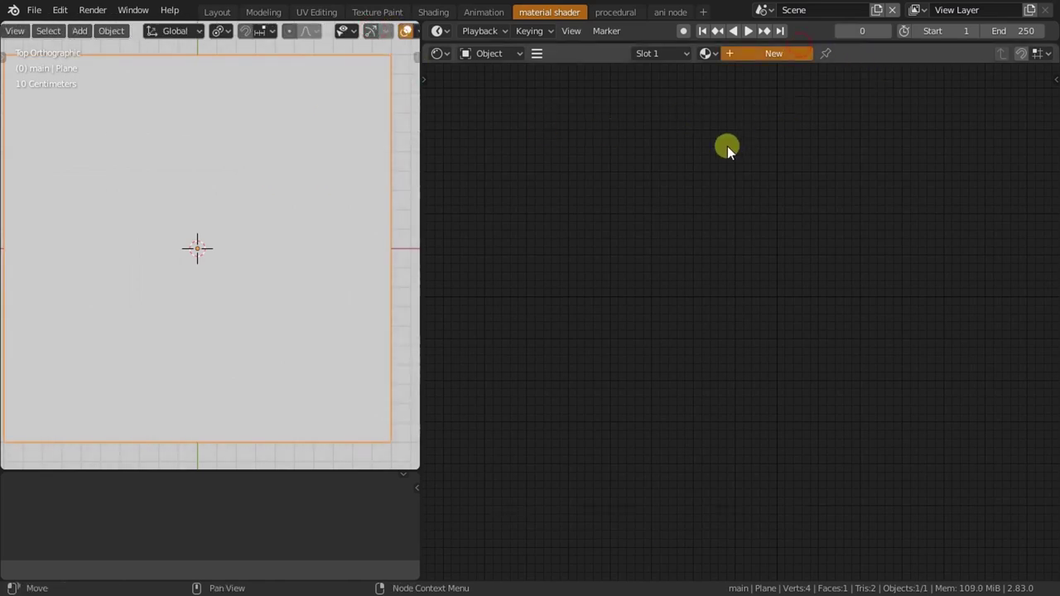
# - Add a Texture Coordinate node and link its Object output to Base Color
pyautogui.scroll(2, 728, 272)
pyautogui.keyDown('ctrl'); pyautogui.hscroll(-3, 787, 286); pyautogui.keyUp('ctrl')
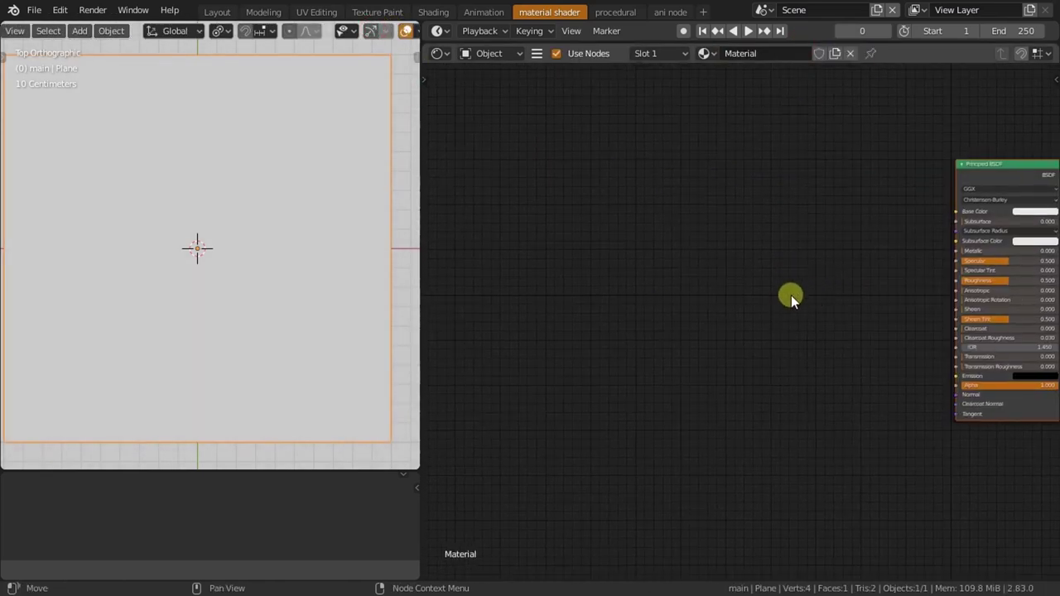
pyautogui.keyDown('shift'); pyautogui.scroll(1, 787, 306); pyautogui.keyUp('shift')
pyautogui.hotkey('shift', 'a')
pyautogui.write('tex')
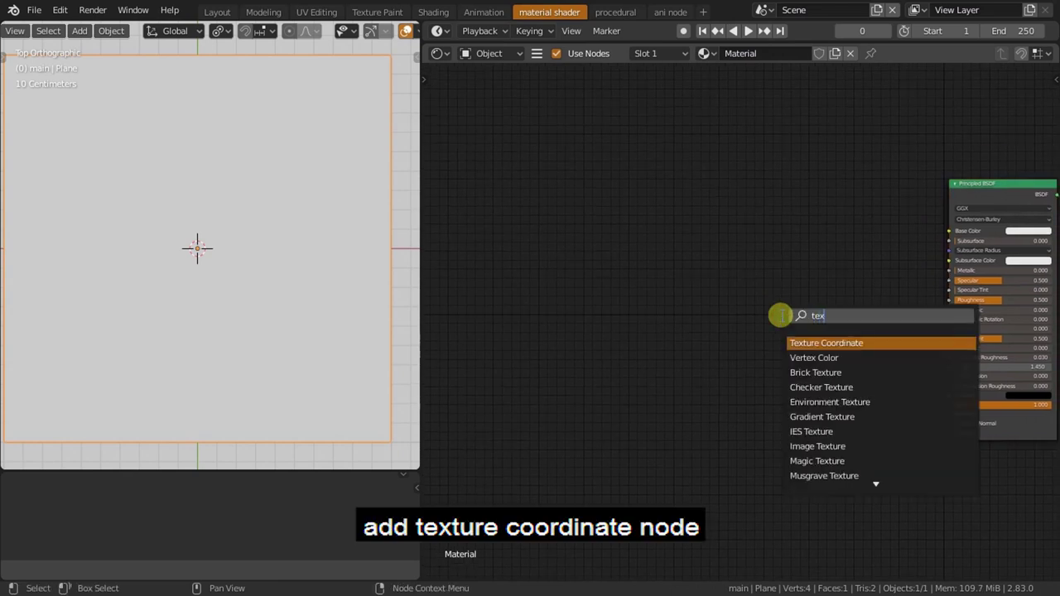
pyautogui.press('Return')
pyautogui.click(442, 293)
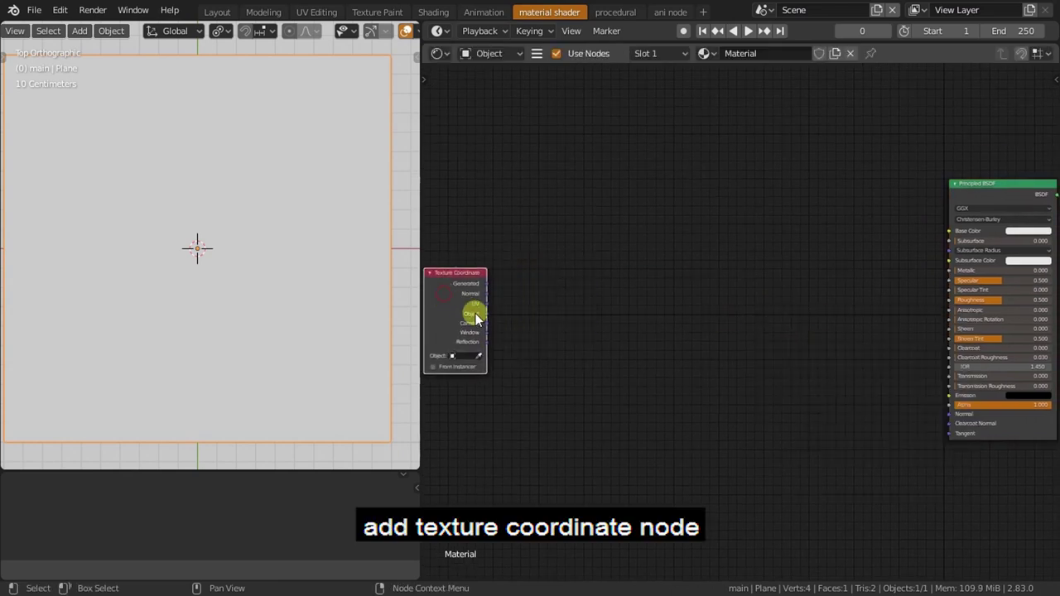
pyautogui.moveTo(485, 314)
pyautogui.mouseDown()
pyautogui.moveTo(557, 315)
pyautogui.moveTo(940, 232)
pyautogui.mouseUp()
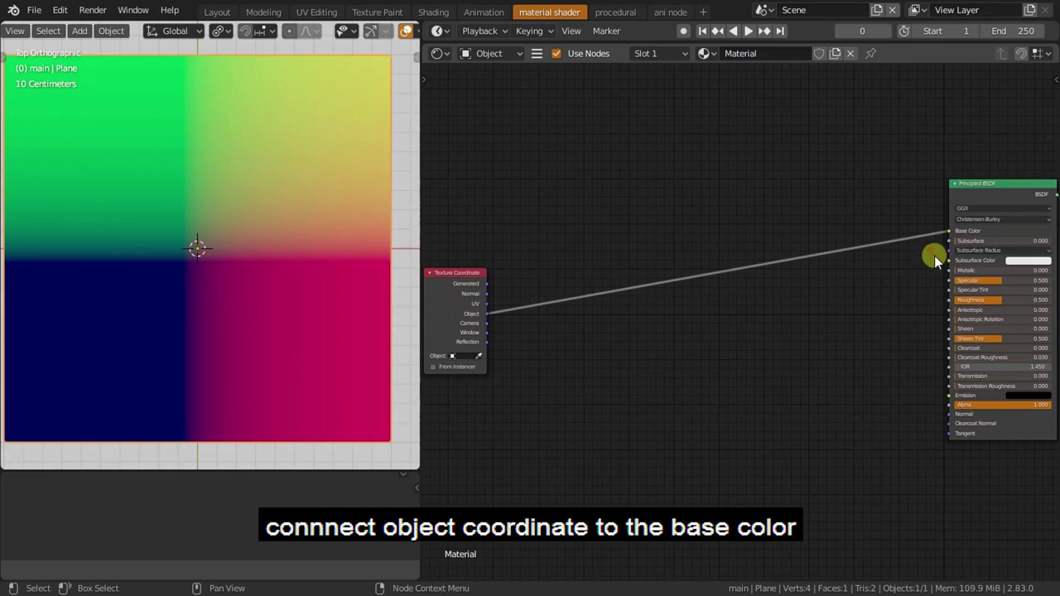
# - Drop a Wave Texture onto the Object-to-Base Color link so the plane shows stripes
pyautogui.hotkey('shift', 'a')
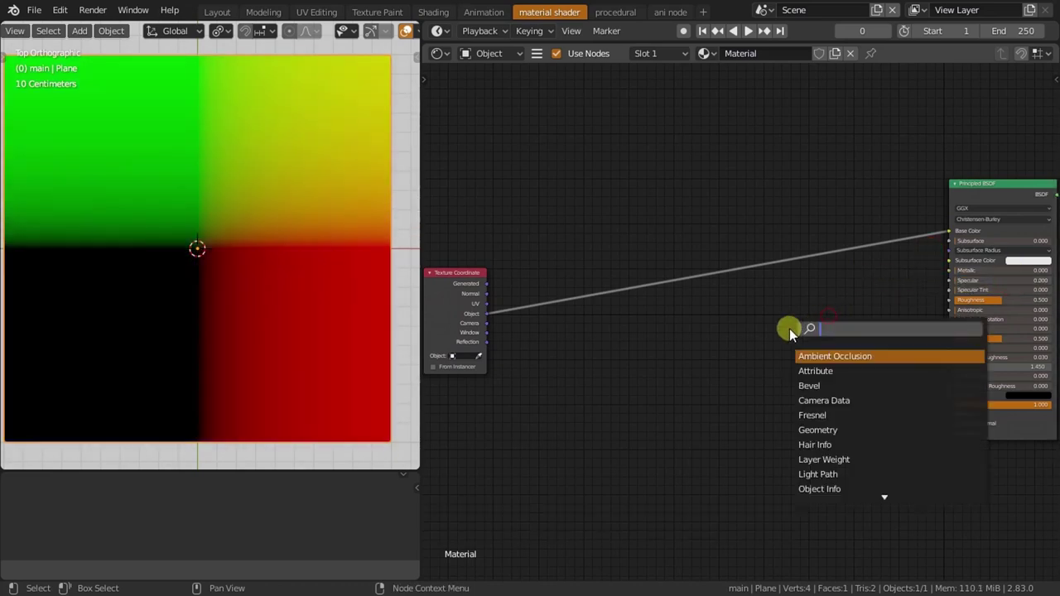
pyautogui.write('wa')
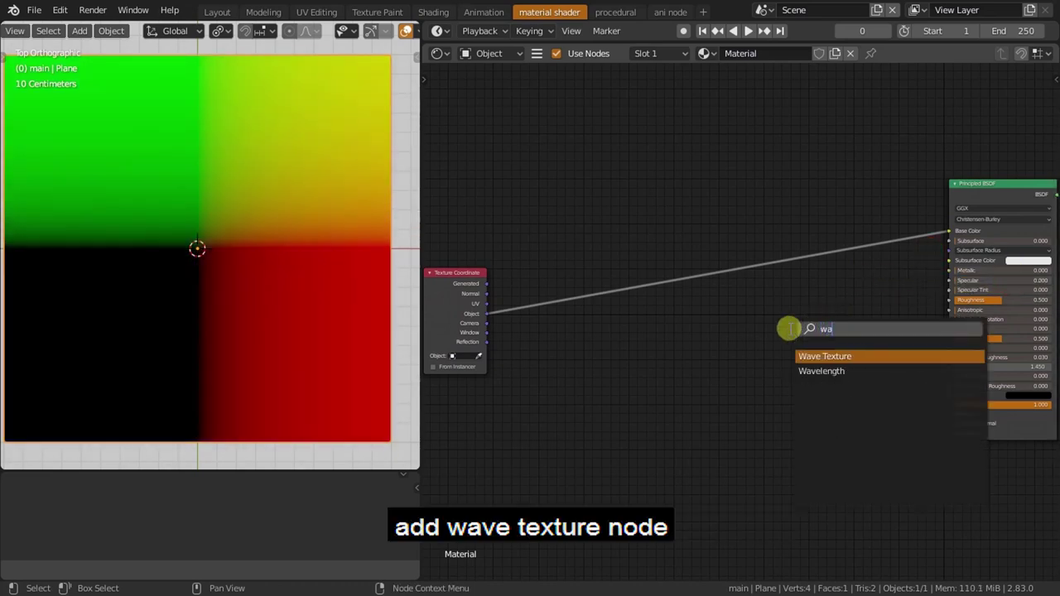
pyautogui.write('v')
pyautogui.press('Return')
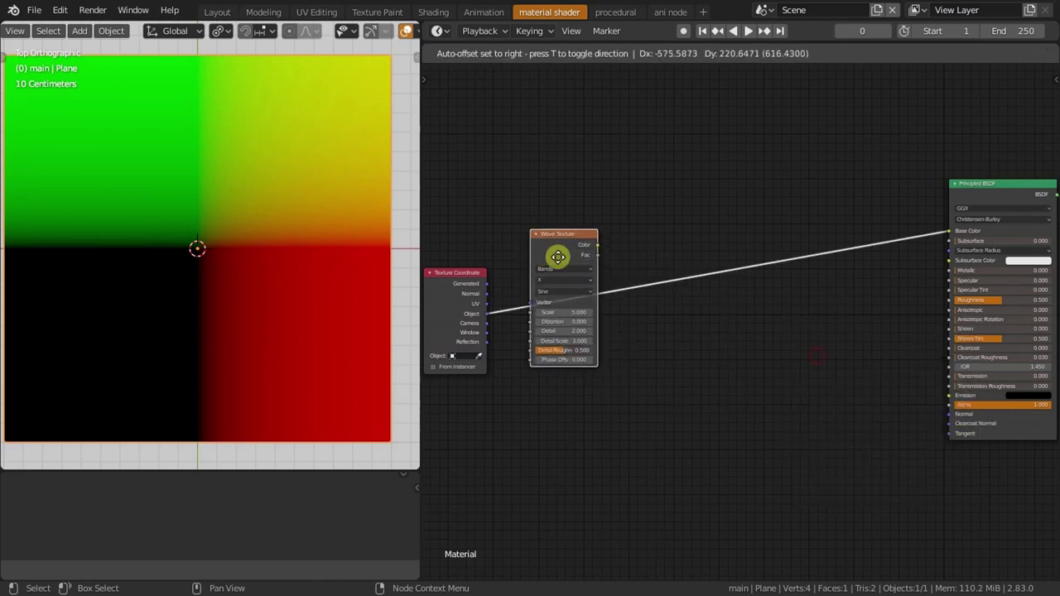
pyautogui.click(557, 257)
# - Set the Wave Texture scale to 1 and add a Separate XYZ fed by Object coordinates
pyautogui.click(662, 313)
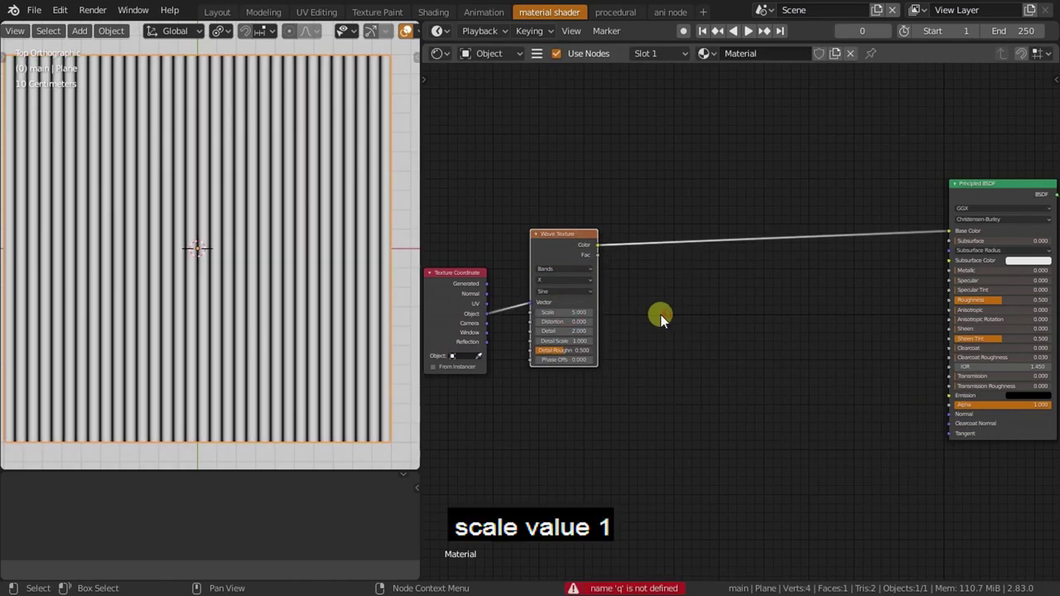
pyautogui.write('1.000')
pyautogui.moveTo(575, 240); pyautogui.dragTo(570, 184)
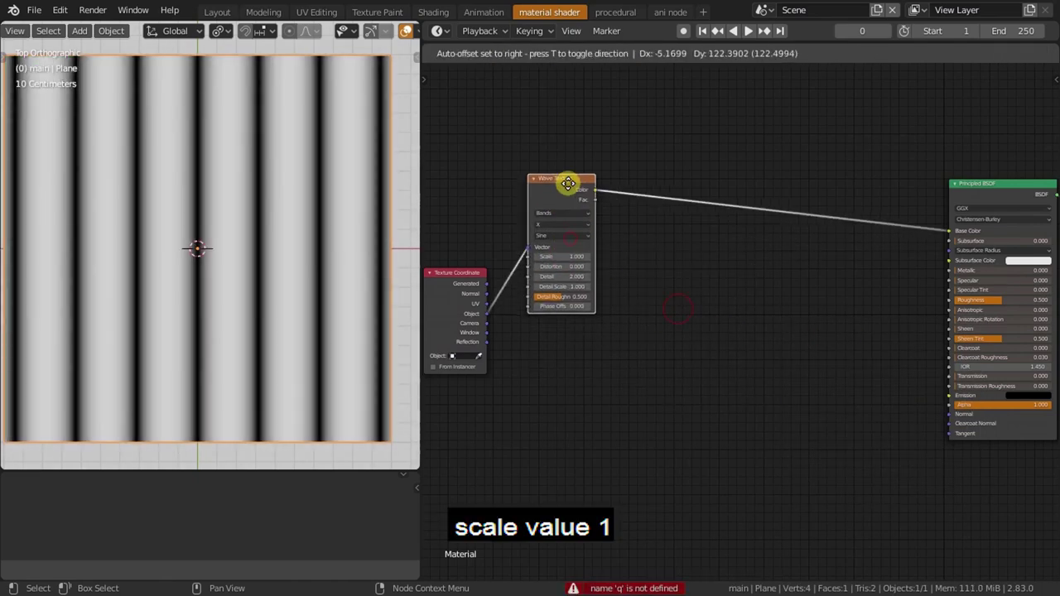
pyautogui.hotkey('shift', 'a')
pyautogui.write('sa')
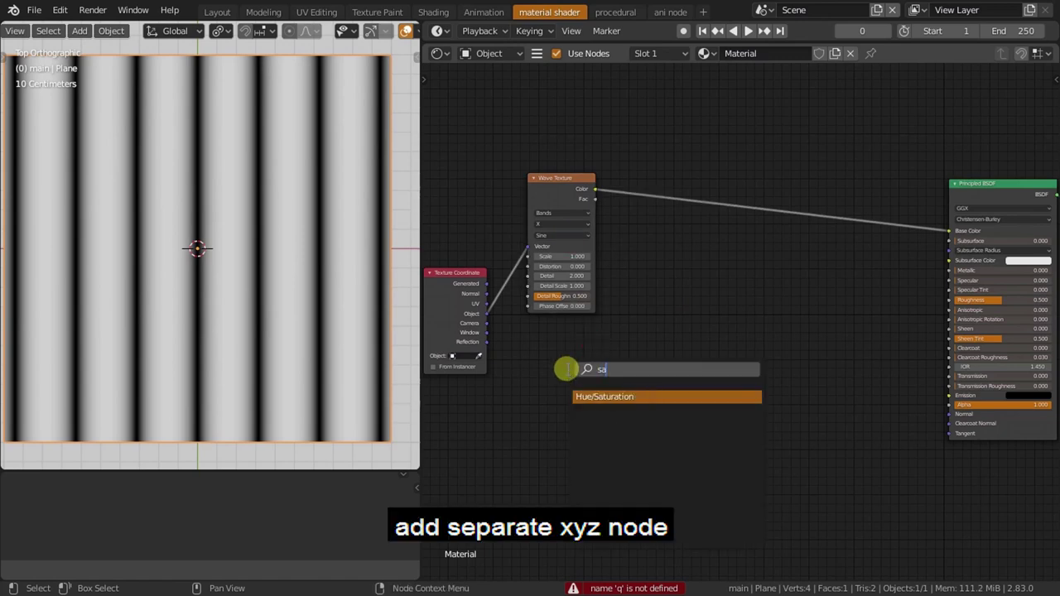
pyautogui.press('BackSpace')
pyautogui.write('e')
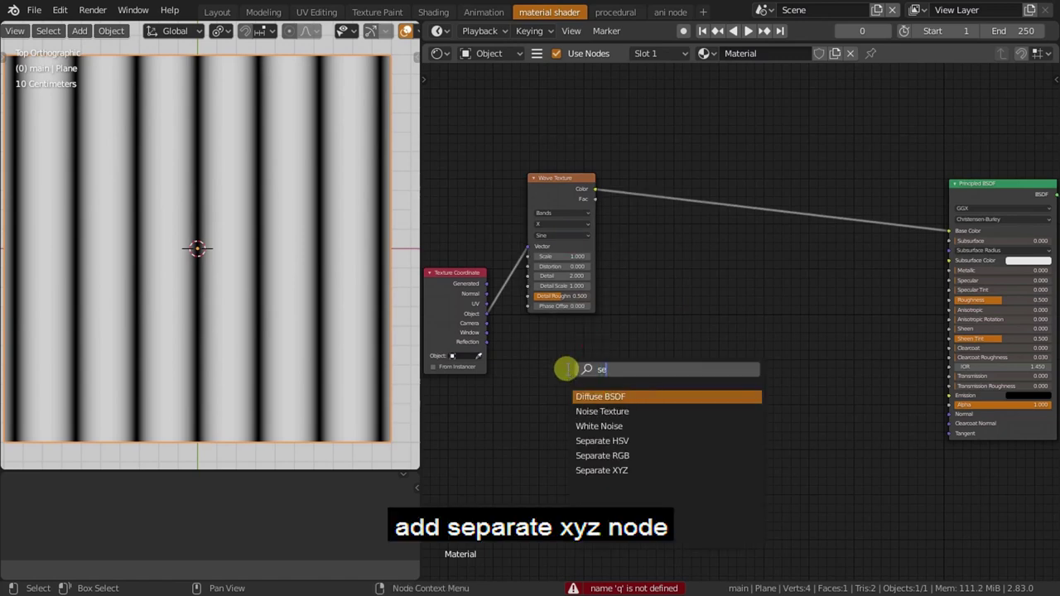
pyautogui.write('pa')
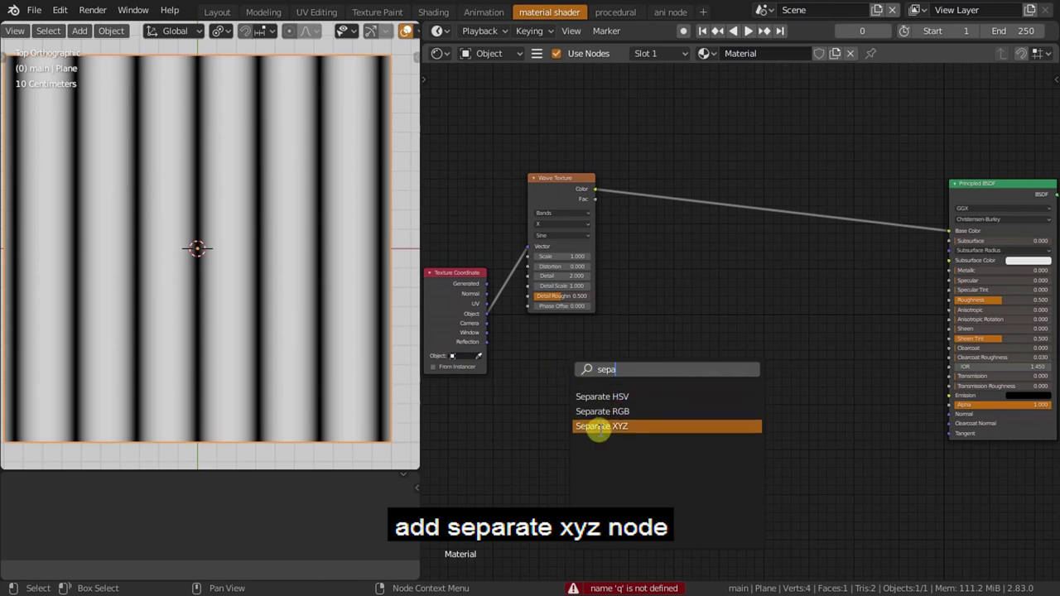
pyautogui.click(598, 426)
pyautogui.click(544, 393)
pyautogui.moveTo(488, 316); pyautogui.dragTo(528, 403)
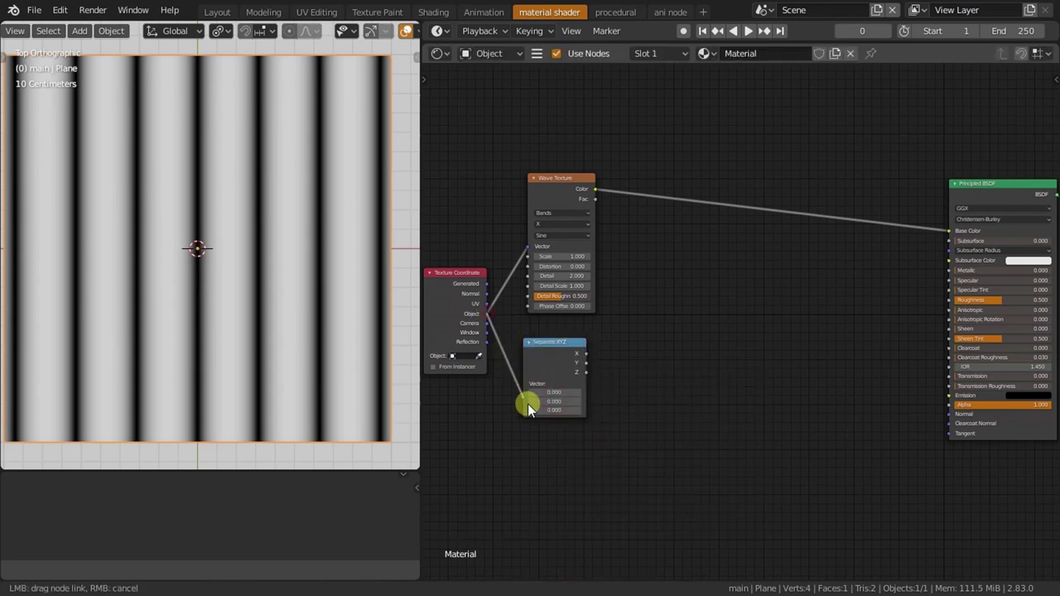
# - Add a Math Add node summing wave Fac and Separate XYZ's Y into Base Color
pyautogui.scroll(2, 638, 379)
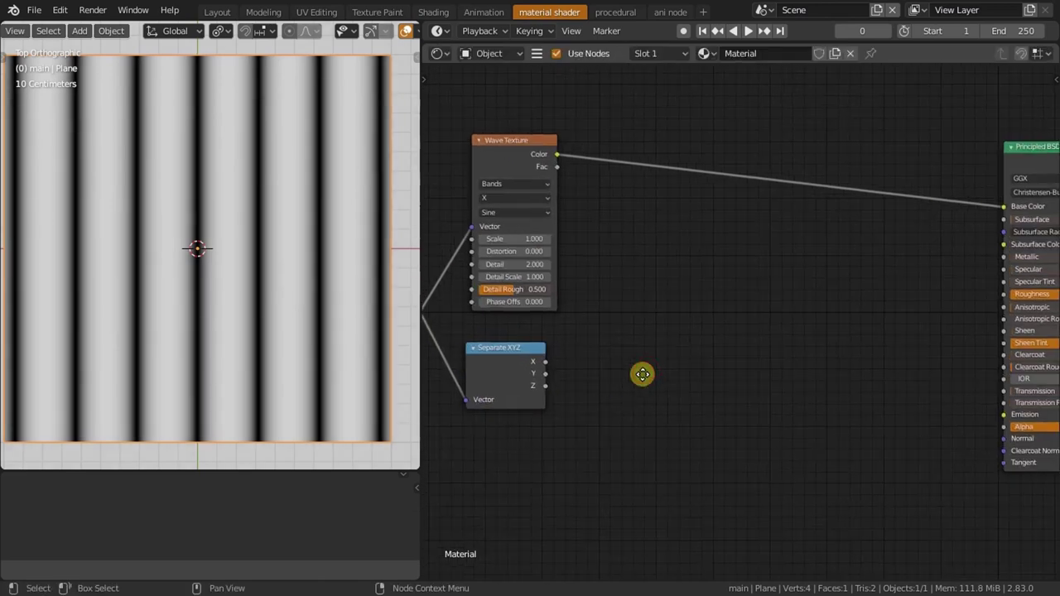
pyautogui.hotkey('shift', 'a')
pyautogui.write('math')
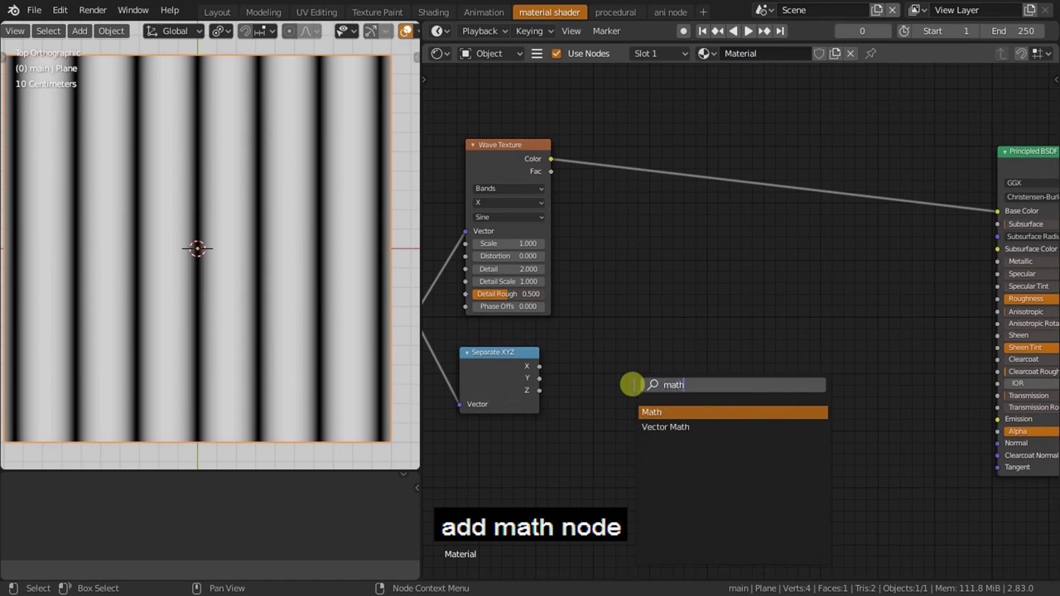
pyautogui.press('Return')
pyautogui.click(655, 263)
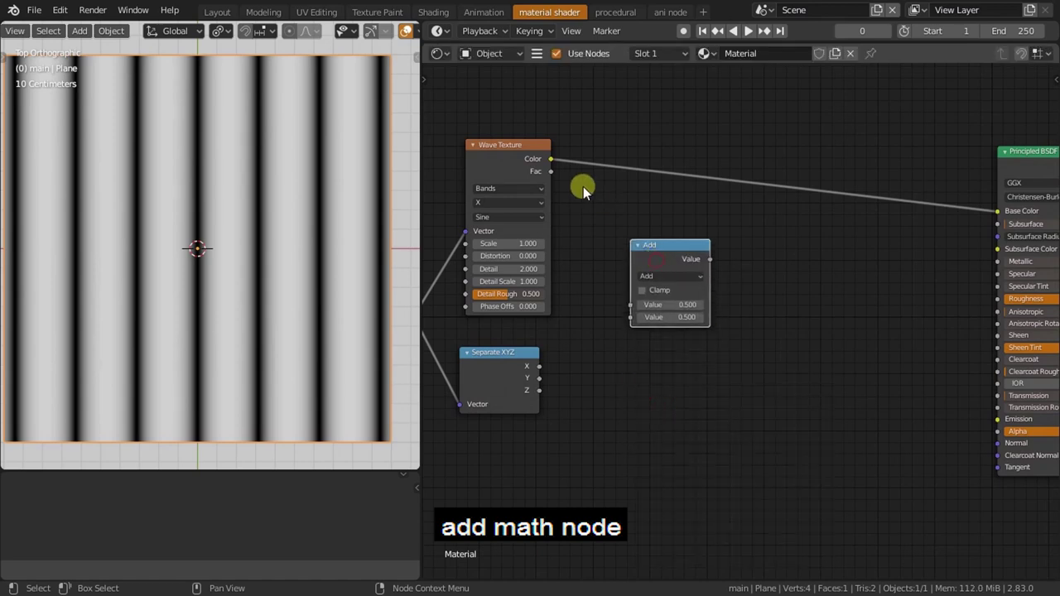
pyautogui.moveTo(550, 172); pyautogui.dragTo(630, 305)
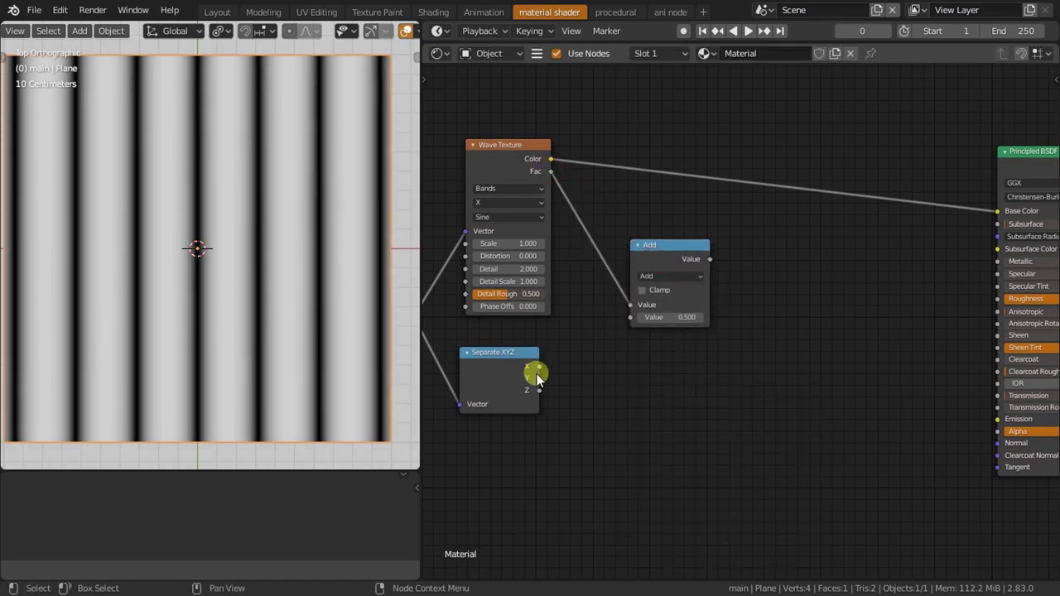
pyautogui.moveTo(536, 377); pyautogui.dragTo(633, 315)
pyautogui.moveTo(677, 253)
pyautogui.mouseDown()
pyautogui.moveTo(675, 159)
pyautogui.moveTo(701, 152)
pyautogui.moveTo(997, 212)
pyautogui.mouseUp()
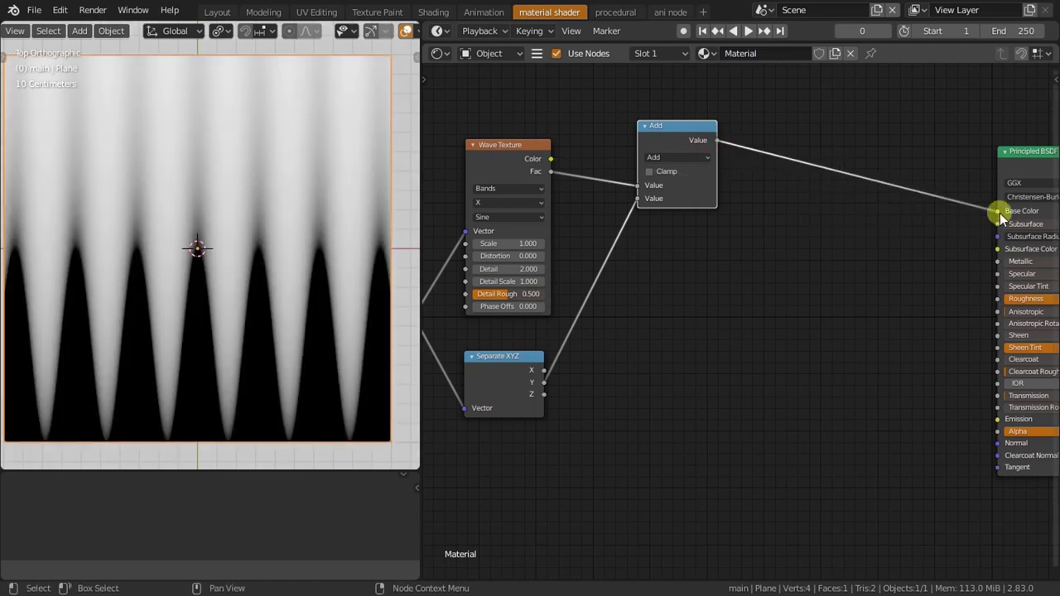
pyautogui.moveTo(677, 139); pyautogui.dragTo(762, 118)
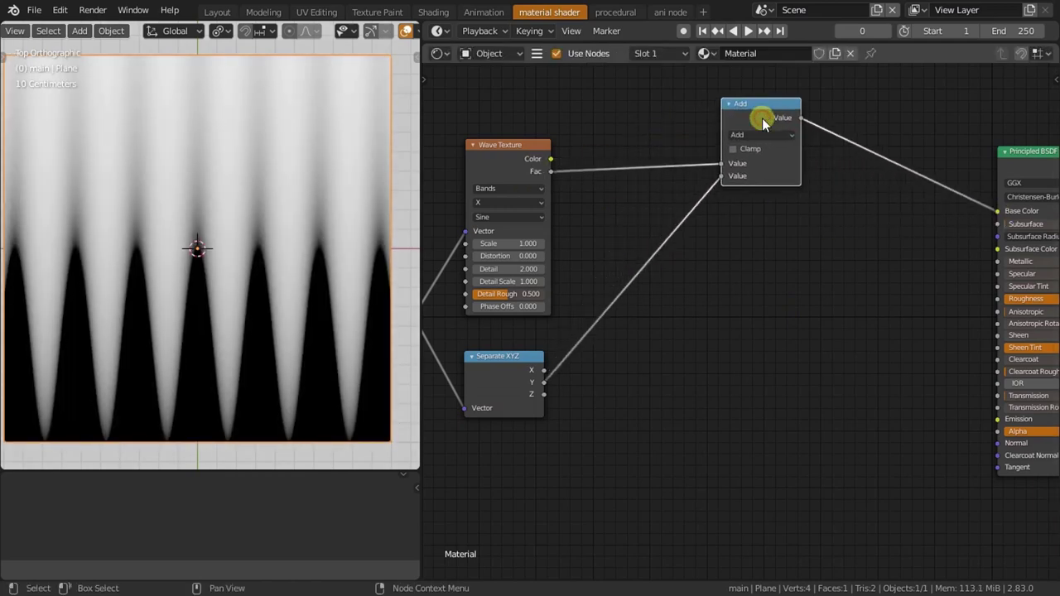
# - Insert a Multiply by 0.1 node between the wave Fac and the Add node
pyautogui.hotkey('shift', 'd')
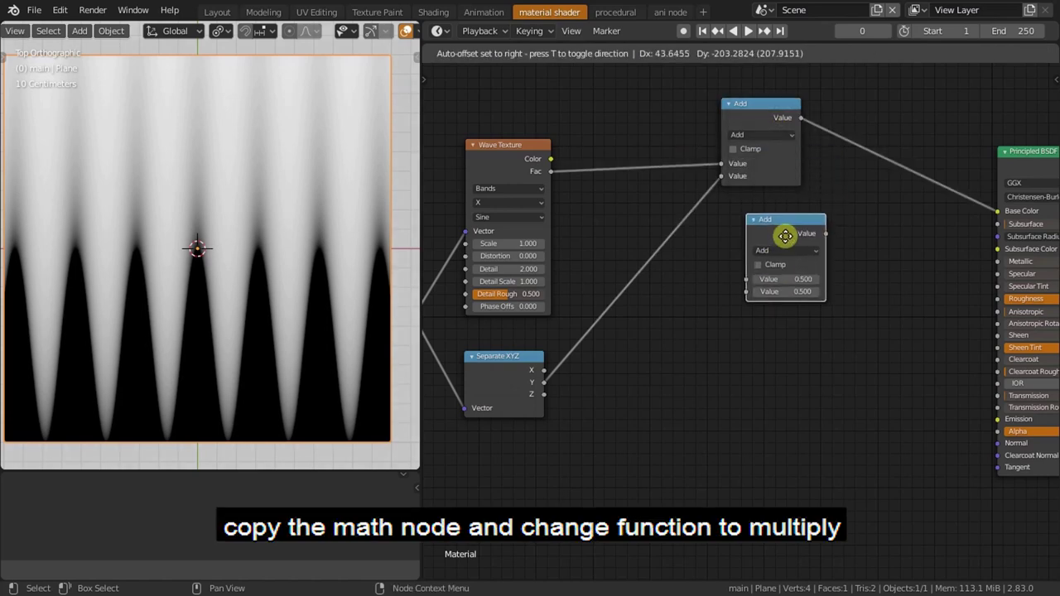
pyautogui.click(773, 239)
pyautogui.click(781, 254)
pyautogui.click(468, 323)
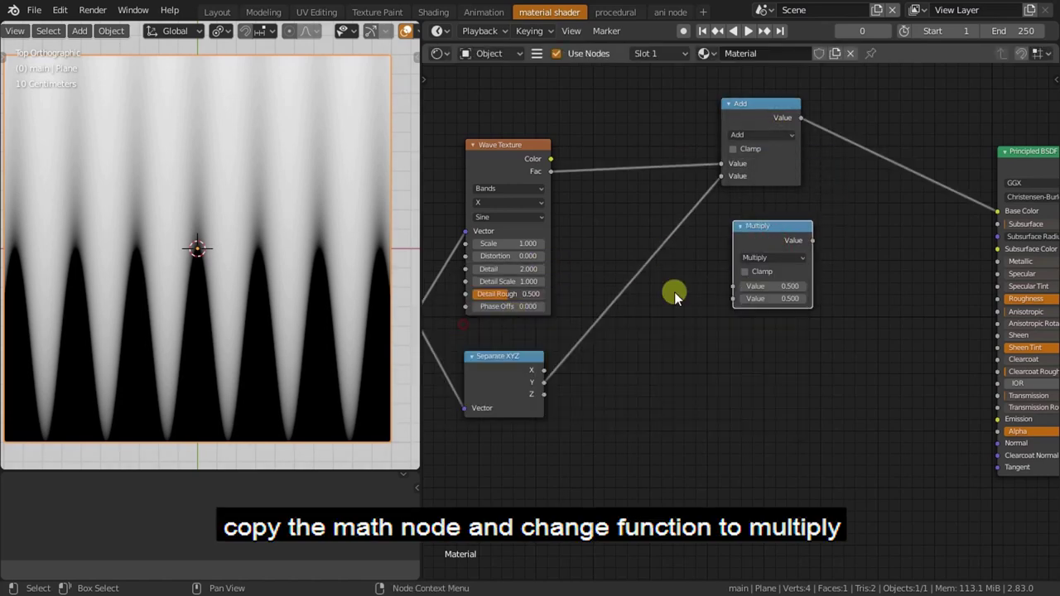
pyautogui.click(792, 299)
pyautogui.write('0.1')
pyautogui.press('Return')
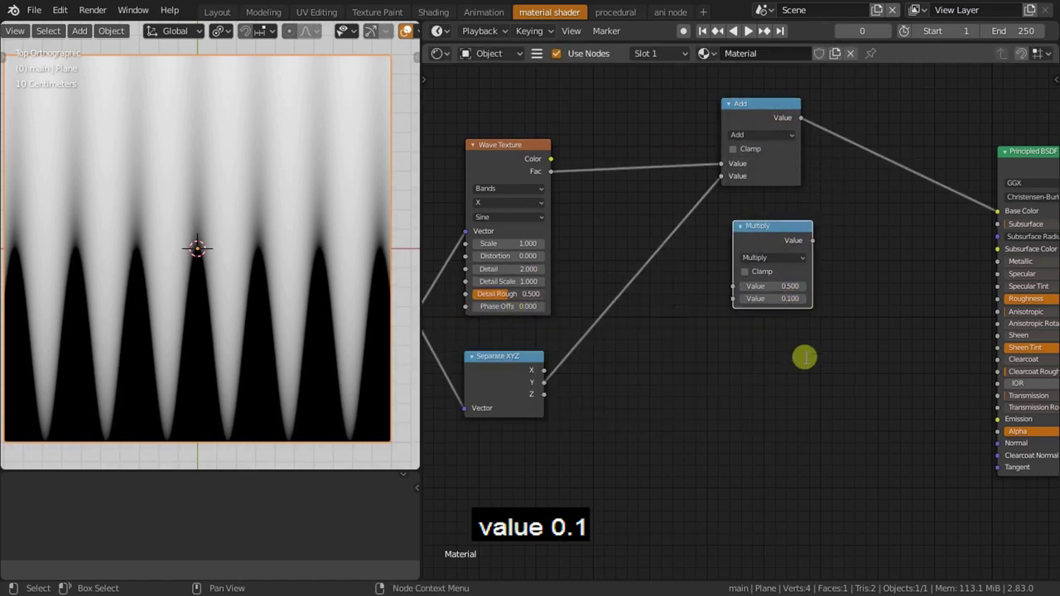
pyautogui.moveTo(772, 235); pyautogui.dragTo(636, 145)
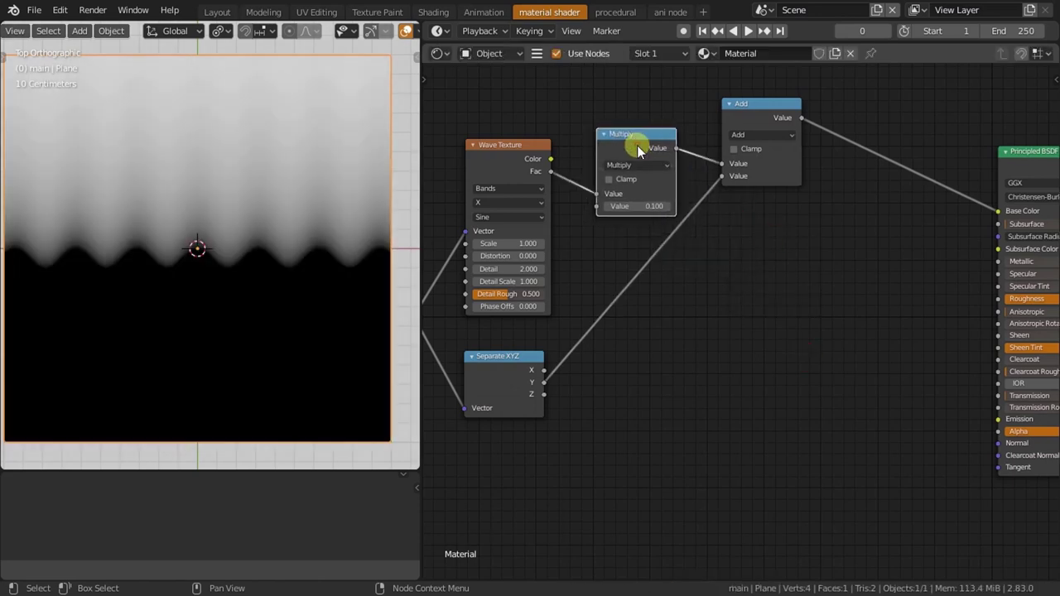
pyautogui.moveTo(777, 106); pyautogui.dragTo(761, 149)
# - Move the Principled BSDF aside and place two copies of the Multiply node right of Add
pyautogui.scroll(-2, 761, 149)
pyautogui.hscroll(3, 837, 213)
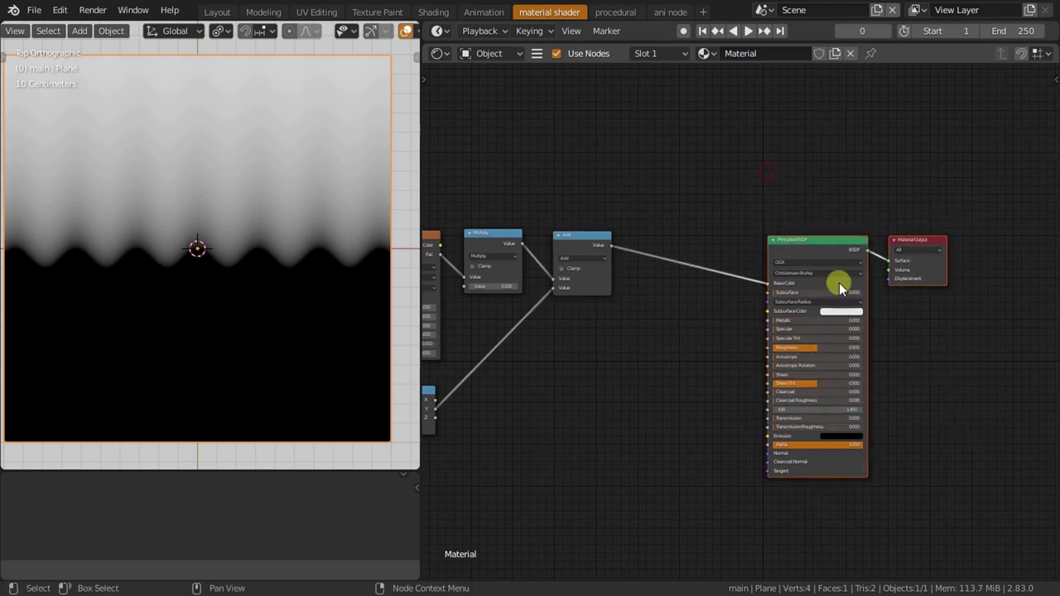
pyautogui.moveTo(839, 282); pyautogui.dragTo(932, 245)
pyautogui.hscroll(-5, 903, 277)
pyautogui.scroll(2, 717, 284)
pyautogui.hscroll(2, 576, 282)
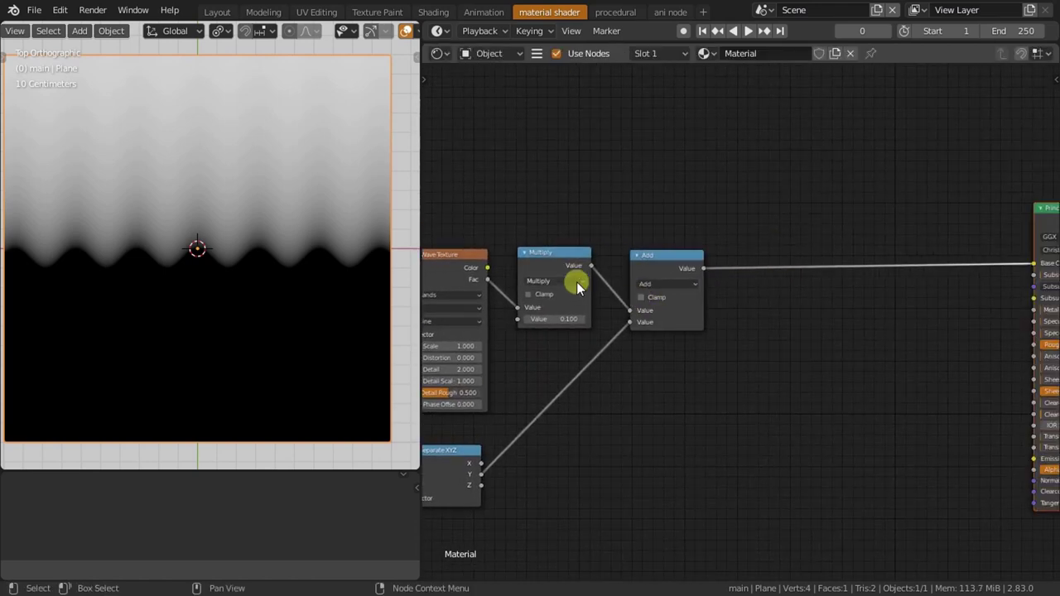
pyautogui.click(549, 259)
pyautogui.hotkey('shift', 'd')
pyautogui.click(763, 313)
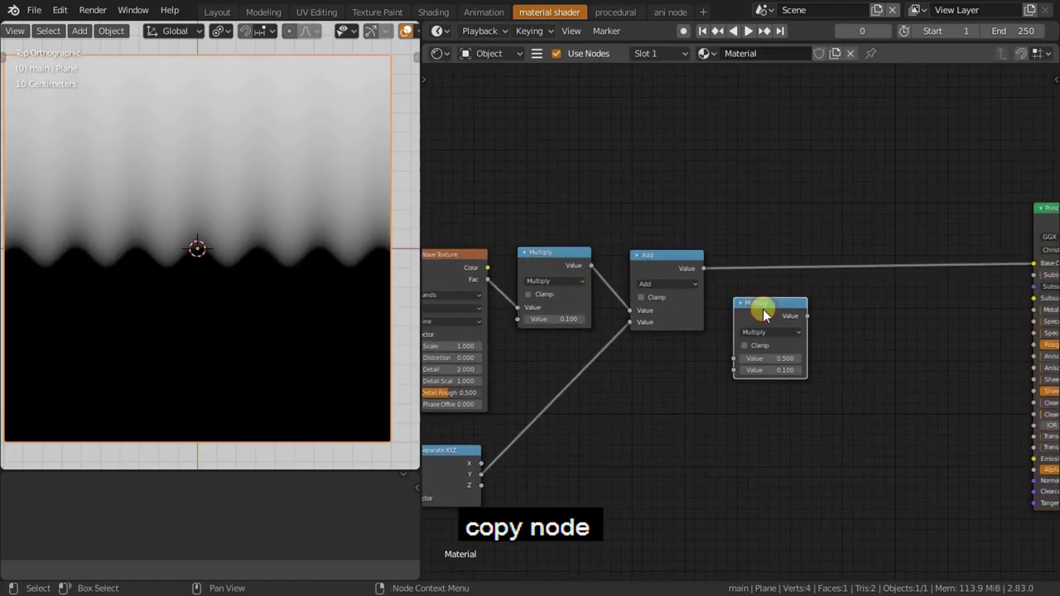
pyautogui.moveTo(764, 313); pyautogui.dragTo(667, 284, button='middle')
pyautogui.scroll(2, 667, 284)
pyautogui.hotkey('shift', 'd')
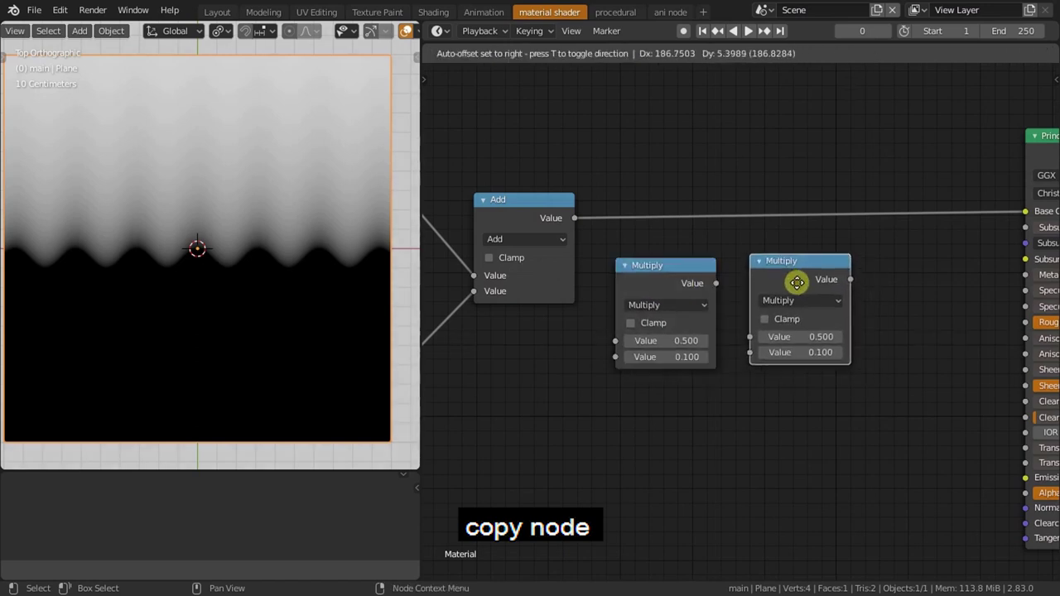
pyautogui.click(796, 282)
# - Turn one copy into Fraction, set the other Multiply to 3, and chain both after Add
pyautogui.click(685, 340)
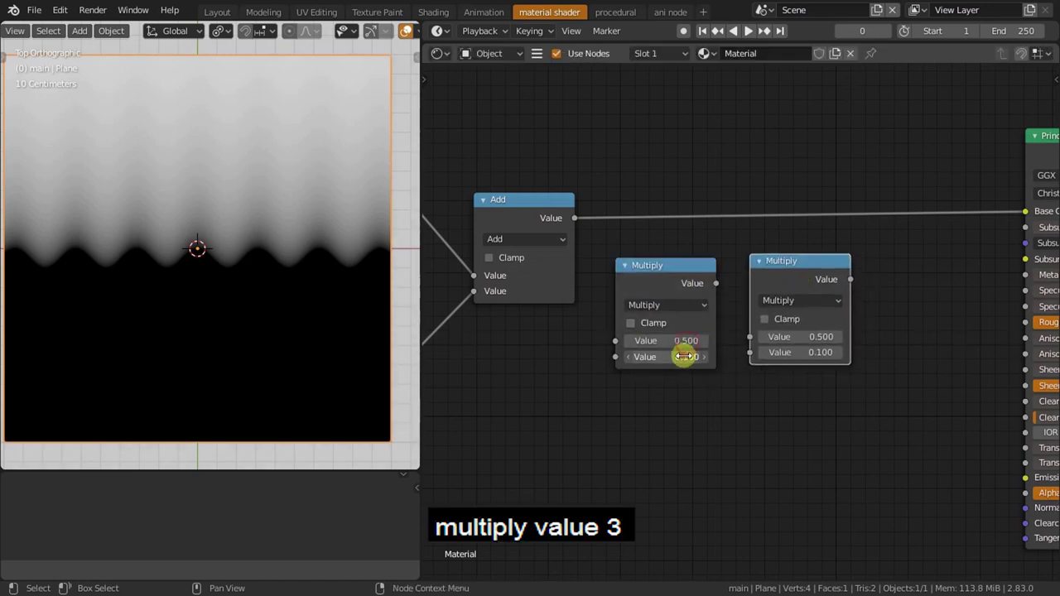
pyautogui.write('5.000')
pyautogui.click(796, 301)
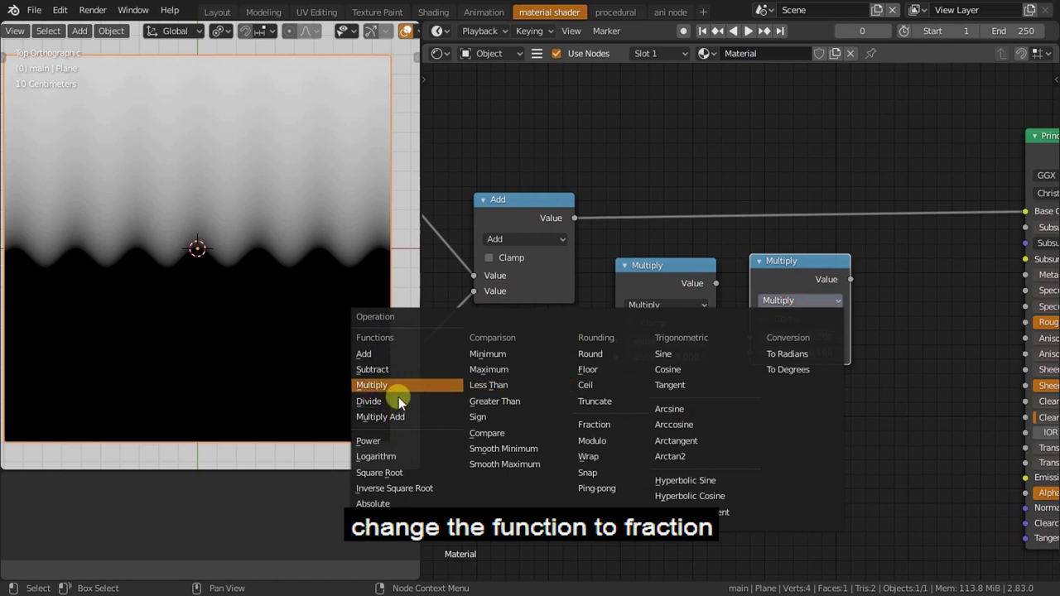
pyautogui.click(595, 425)
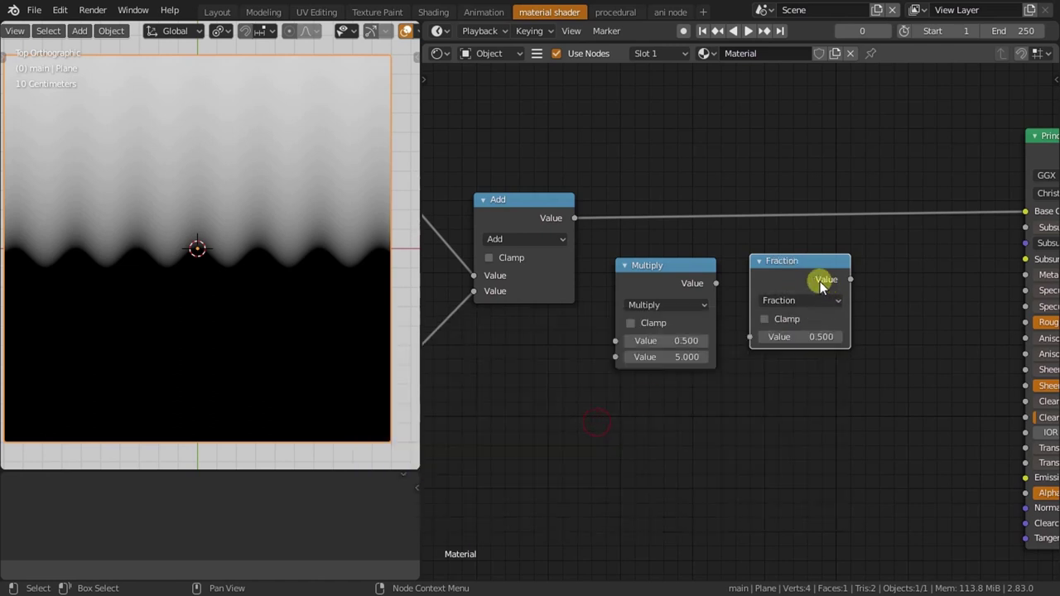
pyautogui.moveTo(791, 262)
pyautogui.mouseDown()
pyautogui.moveTo(792, 179)
pyautogui.moveTo(783, 266)
pyautogui.mouseUp()
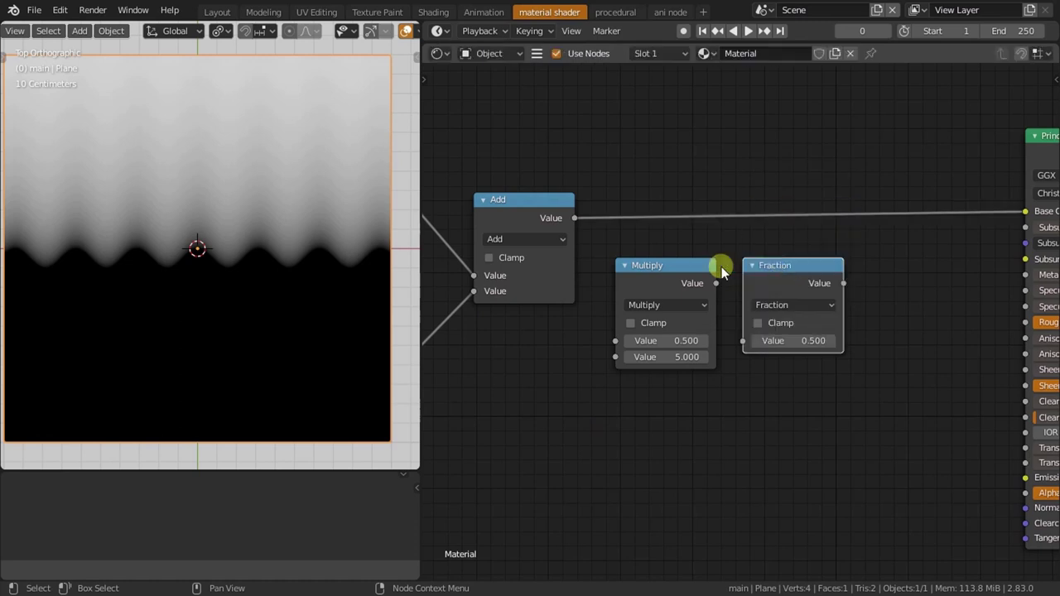
pyautogui.click(676, 357)
pyautogui.write('3.000')
pyautogui.press('Return')
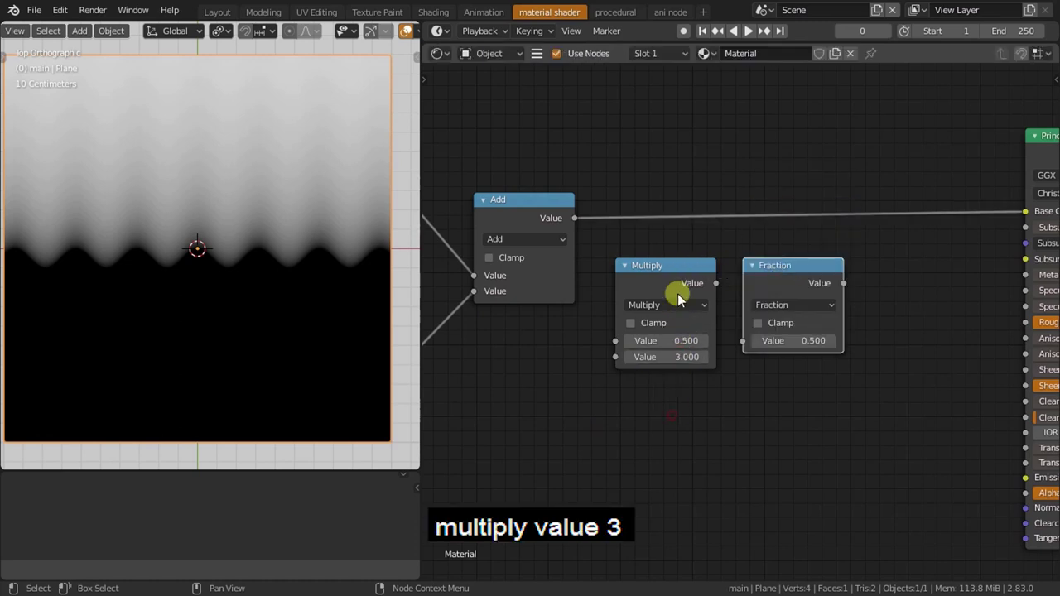
pyautogui.moveTo(661, 282)
pyautogui.mouseDown()
pyautogui.moveTo(672, 196)
pyautogui.moveTo(658, 209)
pyautogui.mouseUp()
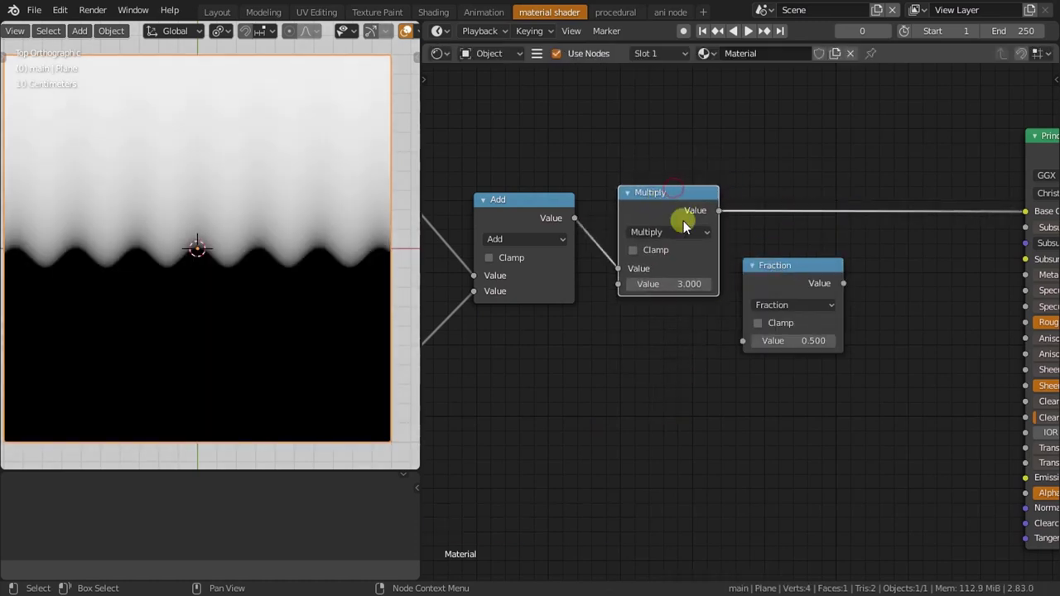
pyautogui.moveTo(762, 274); pyautogui.dragTo(760, 197)
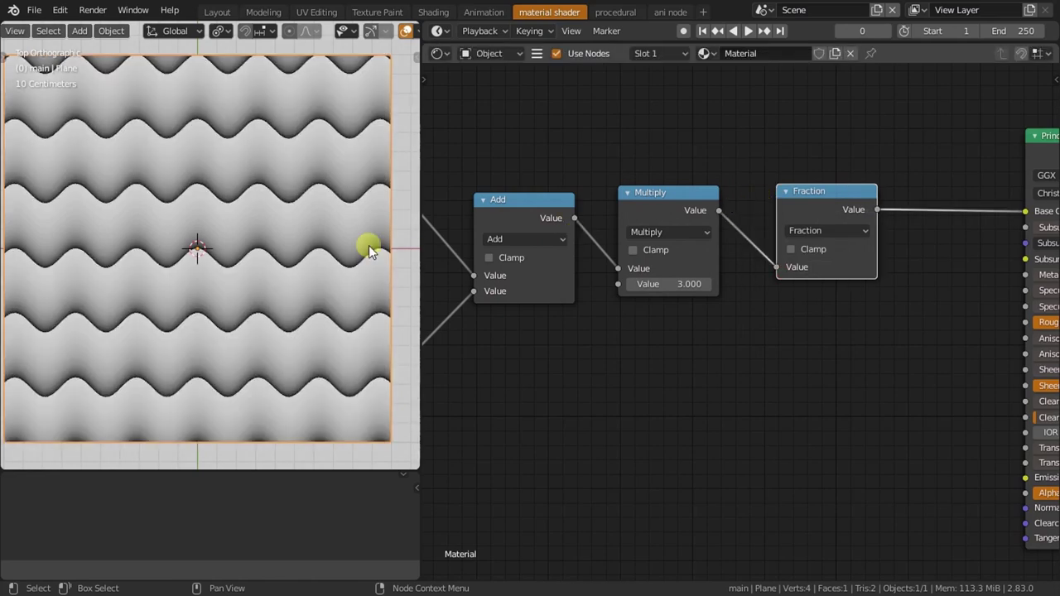
pyautogui.scroll(-3, 272, 247)
pyautogui.scroll(1, 272, 246)
# - Insert a Mapping node with 180° Z rotation between Object coordinates and Separate XYZ
pyautogui.scroll(-3, 547, 402)
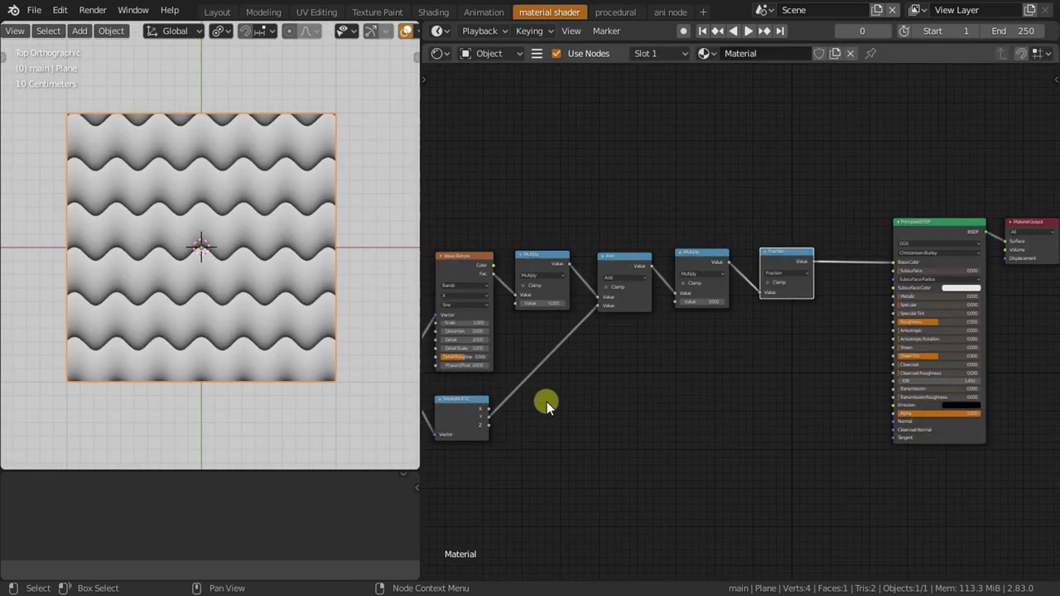
pyautogui.moveTo(546, 402); pyautogui.dragTo(798, 338, button='middle')
pyautogui.scroll(1, 756, 338)
pyautogui.scroll(1, 701, 332)
pyautogui.moveTo(608, 304); pyautogui.dragTo(423, 292)
pyautogui.hotkey('shift', 'a')
pyautogui.write('ma')
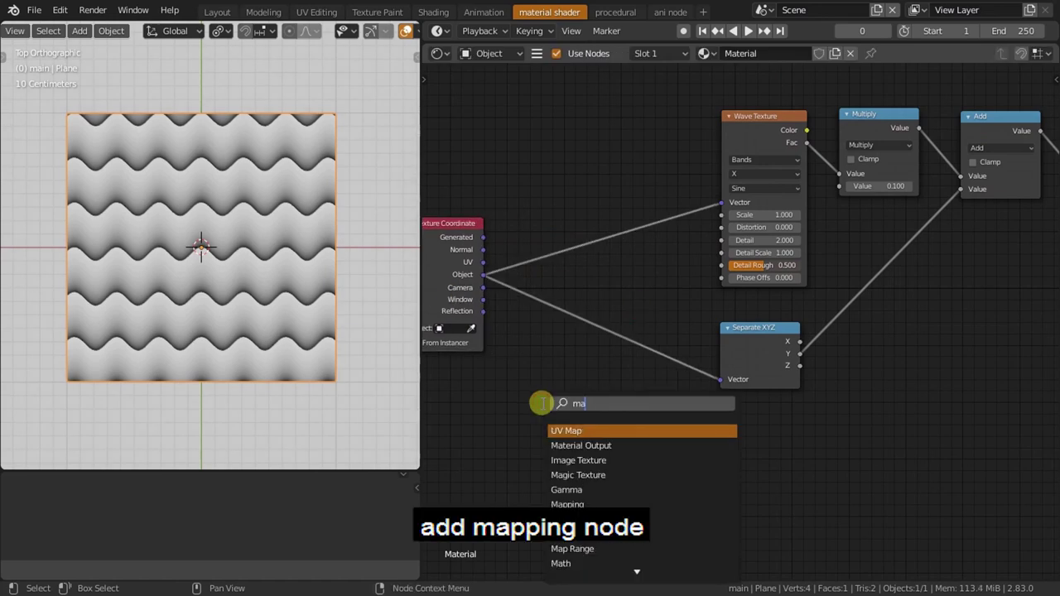
pyautogui.write('pp')
pyautogui.press('Return')
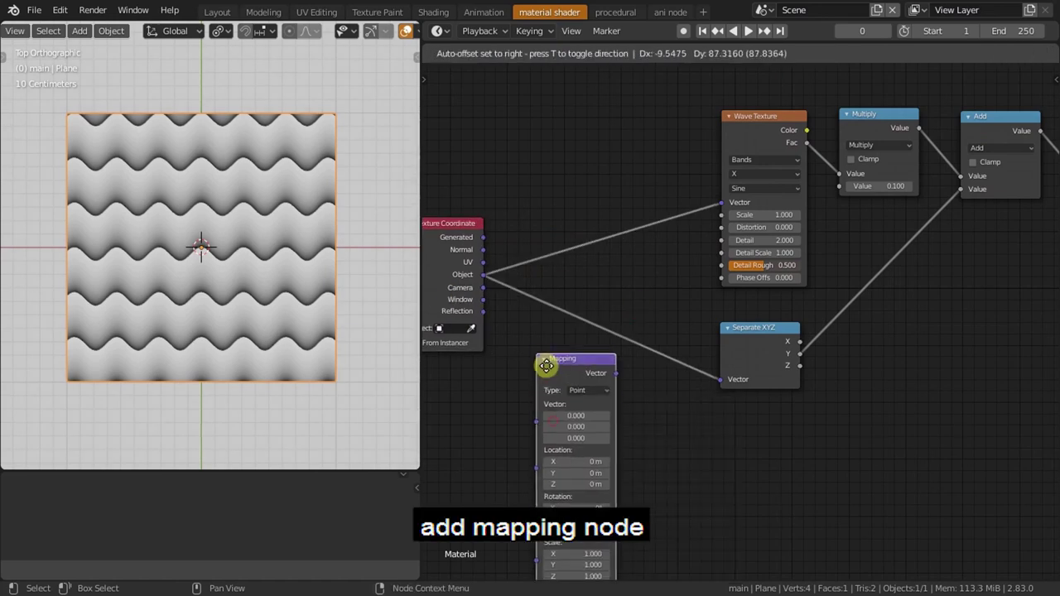
pyautogui.click(549, 367)
pyautogui.scroll(2, 549, 367)
pyautogui.moveTo(549, 366); pyautogui.dragTo(549, 223, button='middle')
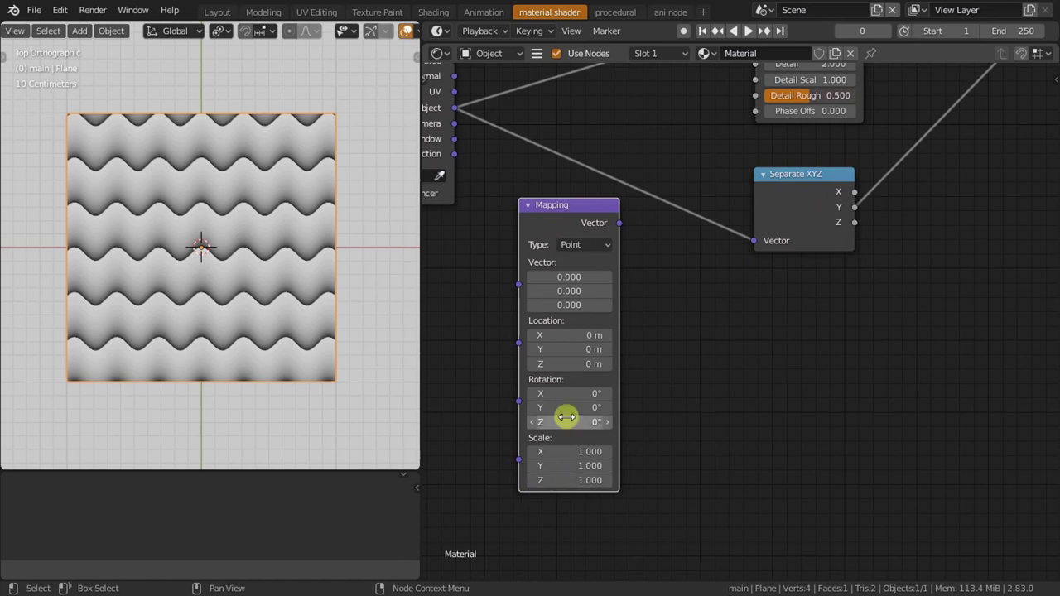
pyautogui.write('180')
pyautogui.press('Return')
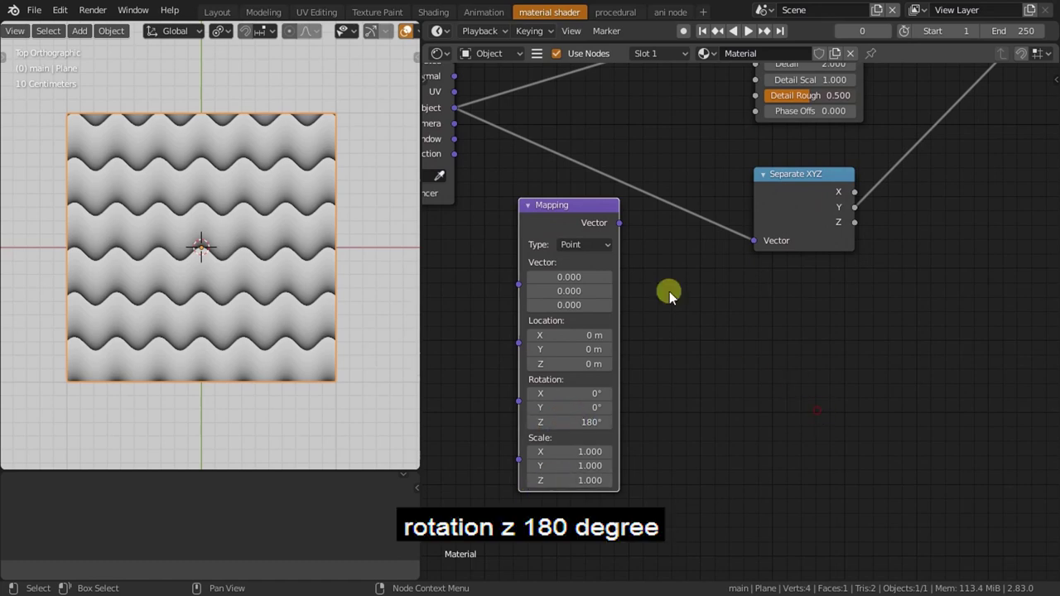
pyautogui.moveTo(550, 220)
pyautogui.mouseDown()
pyautogui.moveTo(577, 171)
pyautogui.moveTo(620, 202)
pyautogui.mouseUp()
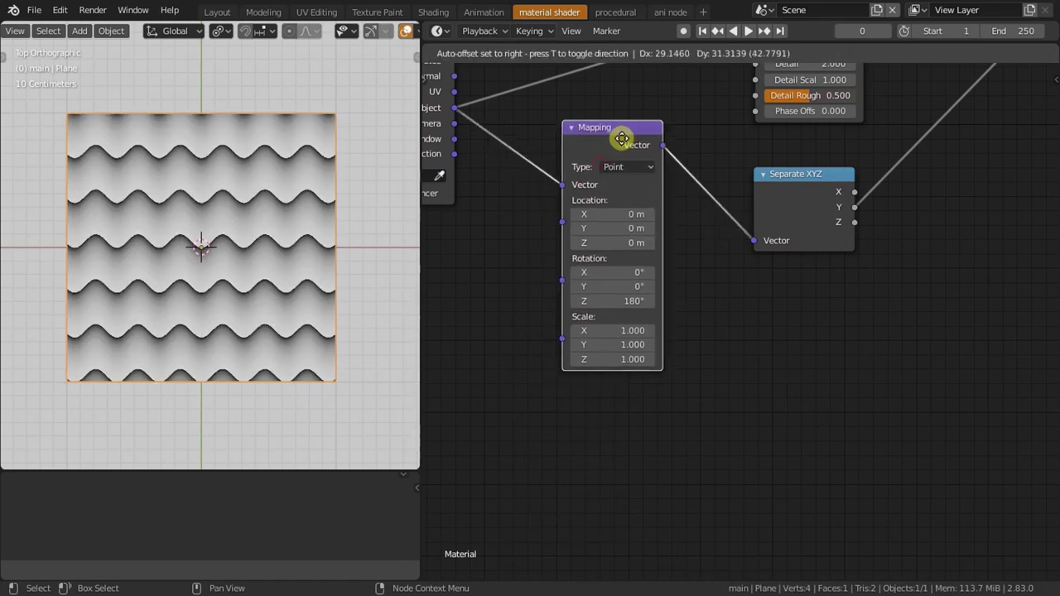
# - Fit the node tree in view and box-select the Multiply-to-Principled chain
pyautogui.scroll(-2, 922, 212)
pyautogui.moveTo(922, 213); pyautogui.dragTo(752, 351, button='middle')
pyautogui.scroll(2, 736, 362)
pyautogui.press('Home')
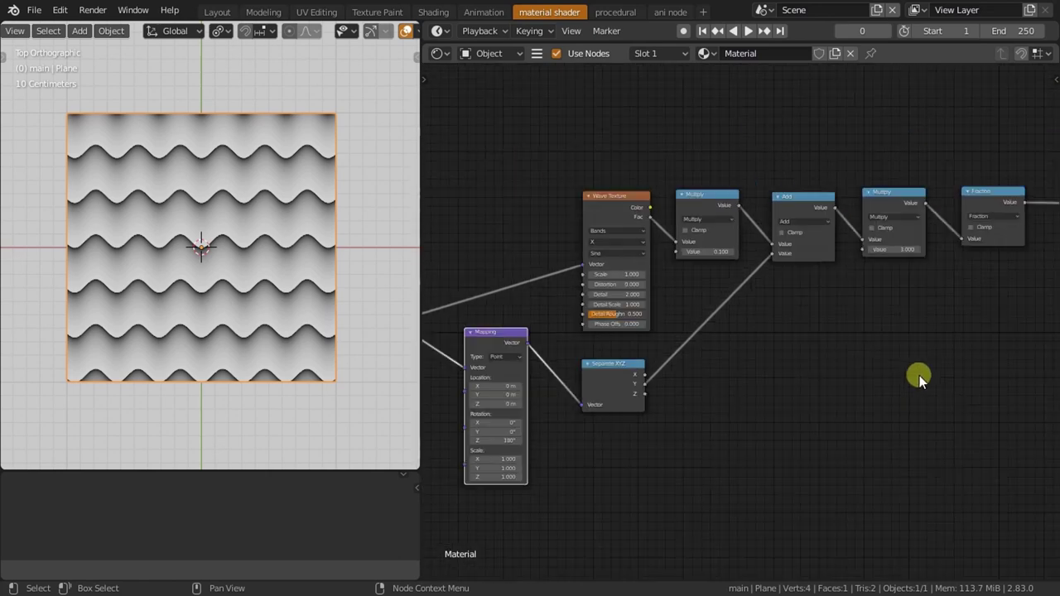
pyautogui.moveTo(580, 207); pyautogui.dragTo(955, 513)
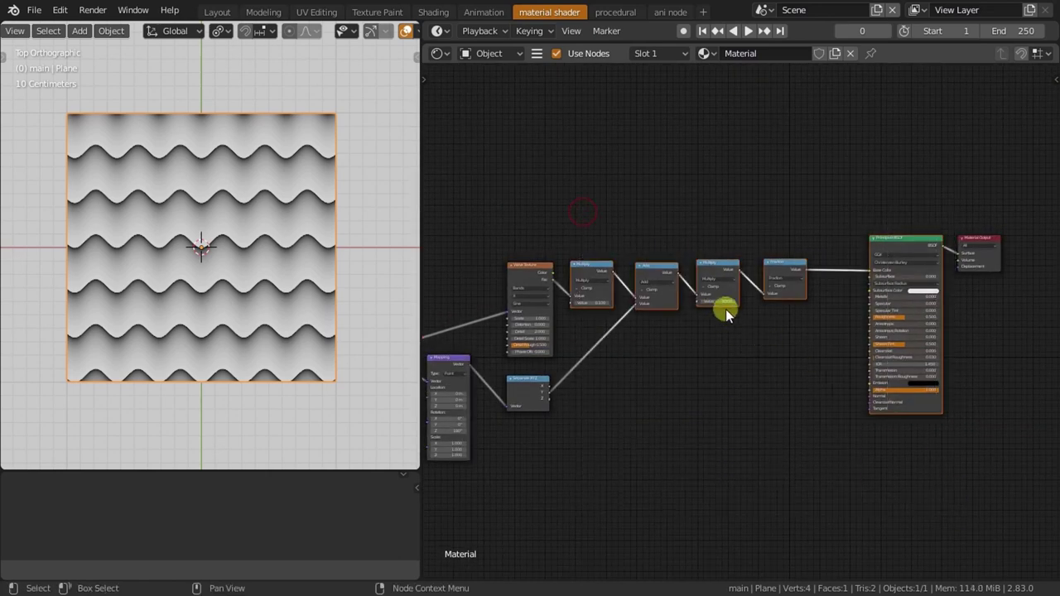
pyautogui.moveTo(597, 206); pyautogui.dragTo(717, 306)
# - Move the selected chain right and add an RGB Curves node above it
pyautogui.moveTo(596, 273); pyautogui.dragTo(704, 260)
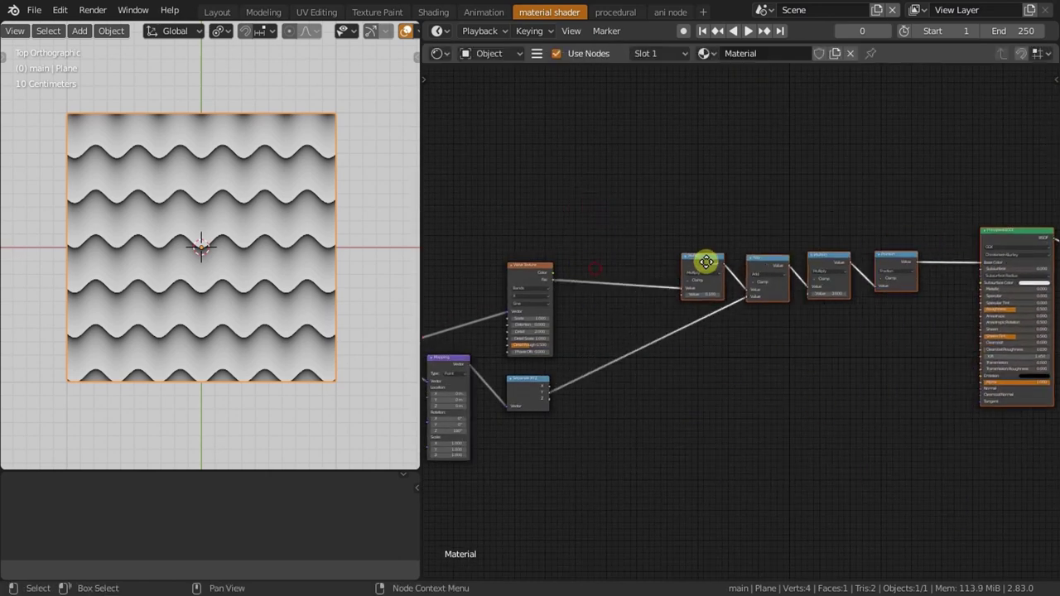
pyautogui.scroll(2, 681, 276)
pyautogui.hotkey('shift', 'a')
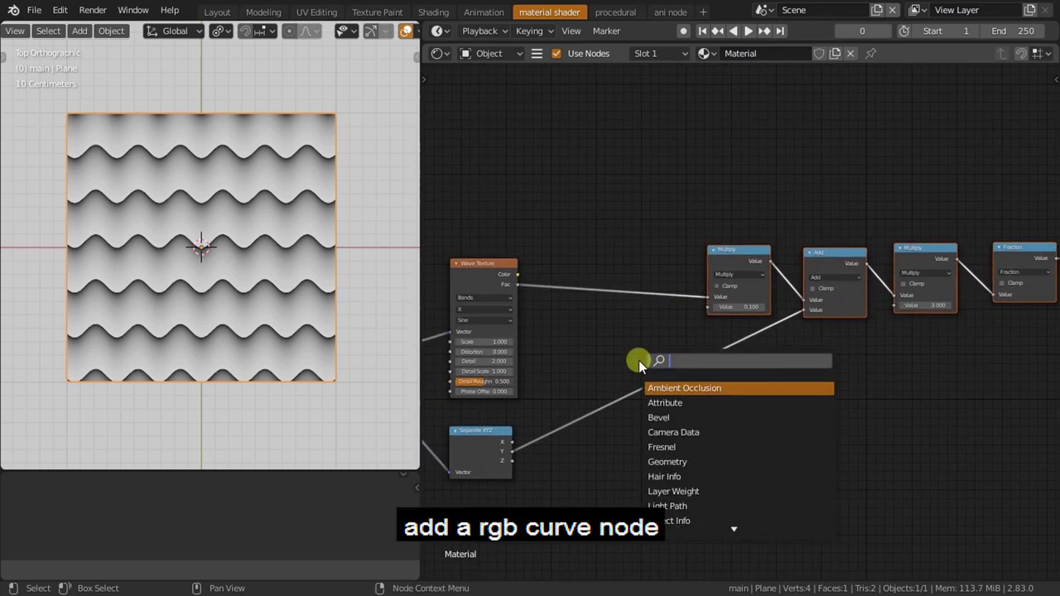
pyautogui.write('rgb')
pyautogui.click(656, 419)
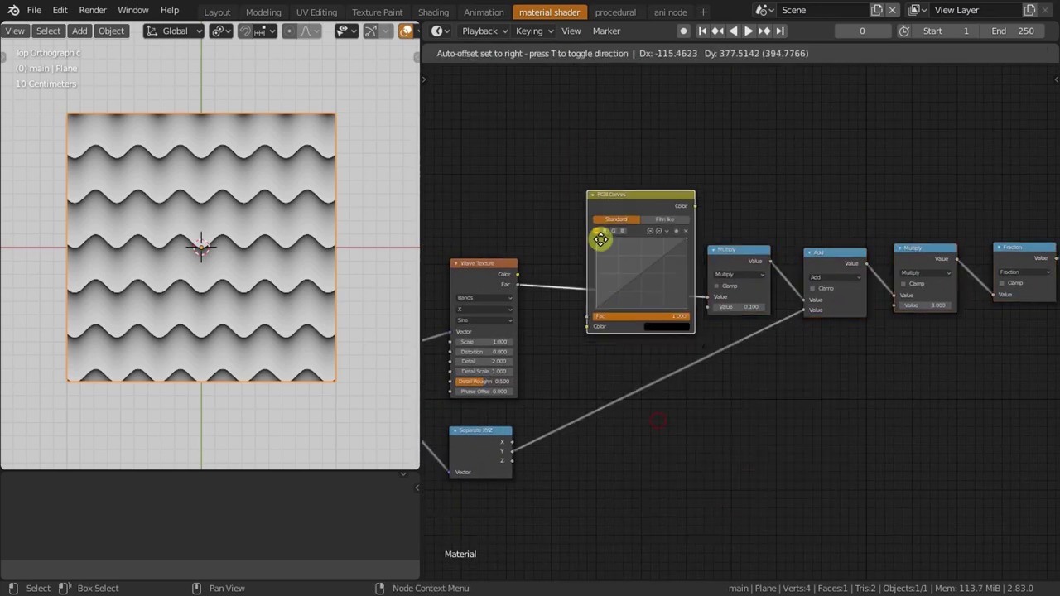
pyautogui.click(575, 176)
pyautogui.scroll(2, 575, 175)
pyautogui.scroll(1, 614, 214)
pyautogui.scroll(2, 617, 292)
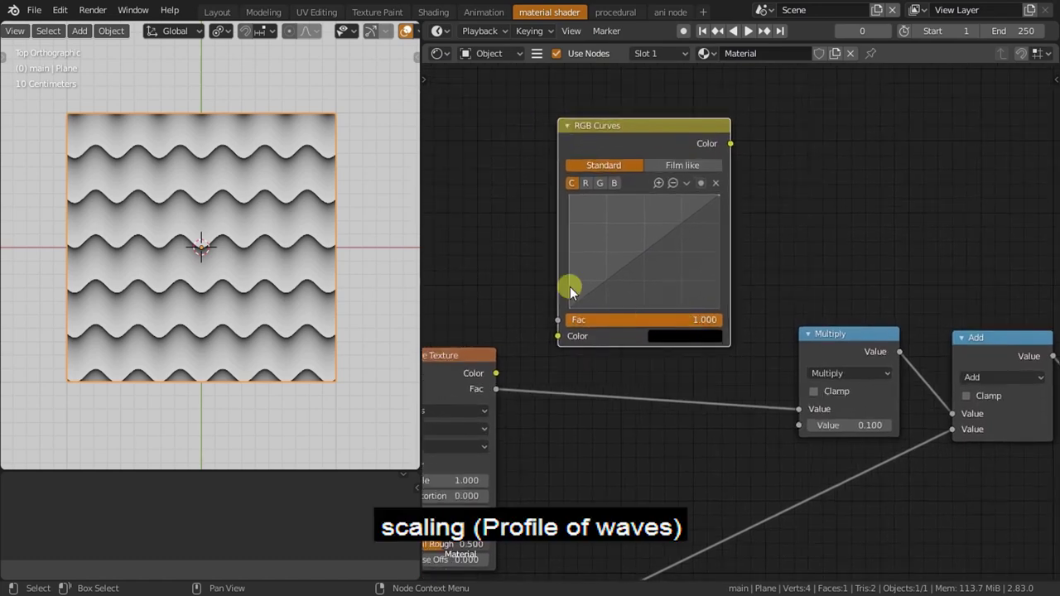
# - Bend the RGB Curves into an S-curve and insert it between Wave Texture and Multiply
pyautogui.moveTo(568, 279)
pyautogui.mouseDown()
pyautogui.moveTo(585, 290)
pyautogui.moveTo(575, 307)
pyautogui.moveTo(600, 158)
pyautogui.mouseUp()
pyautogui.scroll(2, 575, 307)
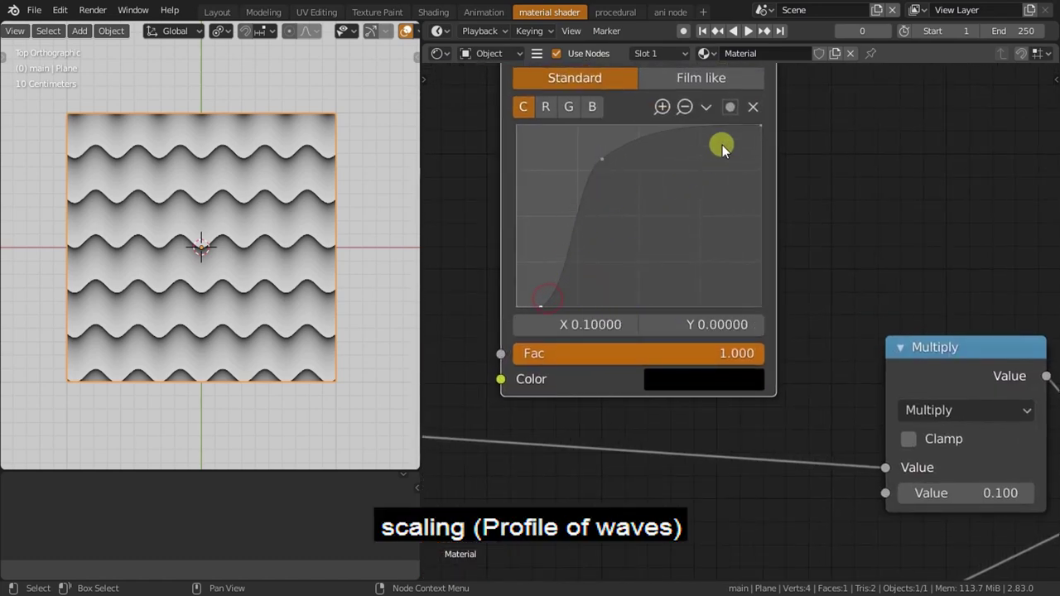
pyautogui.moveTo(758, 125); pyautogui.dragTo(620, 99)
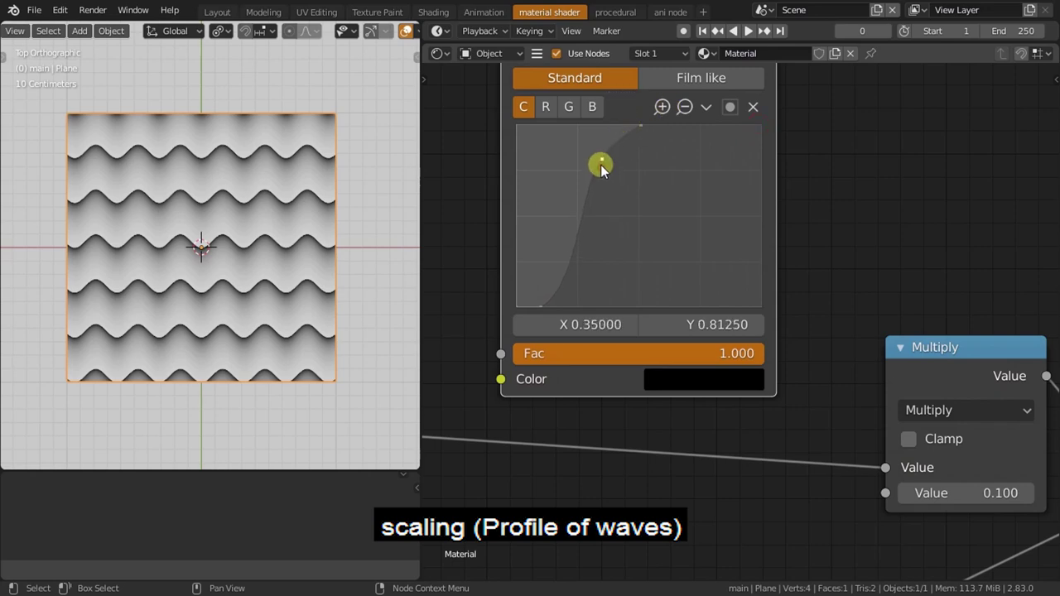
pyautogui.moveTo(600, 165); pyautogui.dragTo(580, 164)
pyautogui.moveTo(540, 304); pyautogui.dragTo(530, 304)
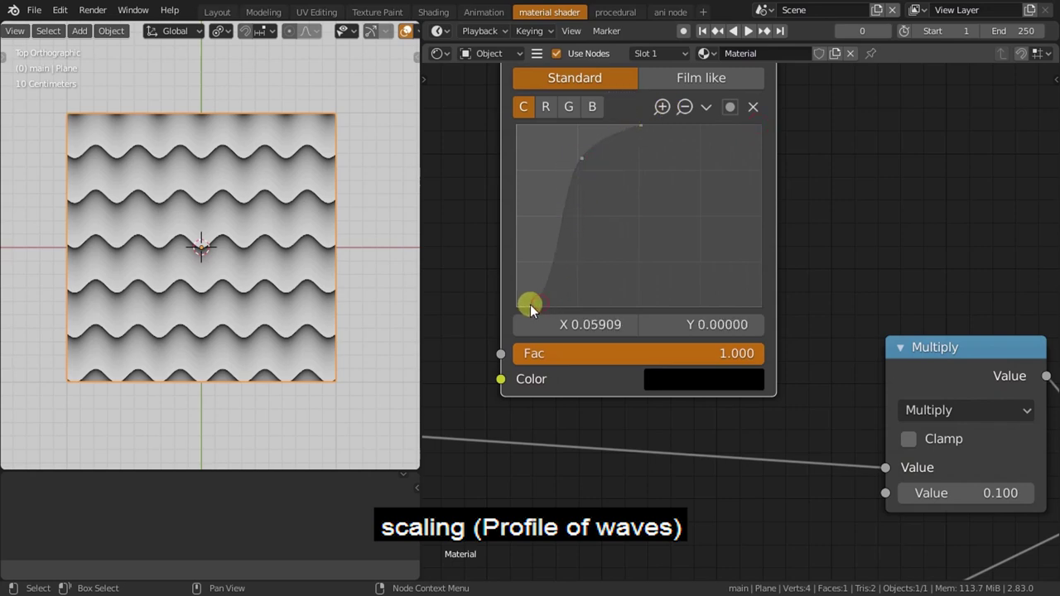
pyautogui.click(605, 137)
pyautogui.scroll(-3, 730, 204)
pyautogui.moveTo(667, 104); pyautogui.dragTo(698, 268)
# - Refine the curve points, lowering the middle point and raising the upper one to 0.90
pyautogui.scroll(2, 190, 306)
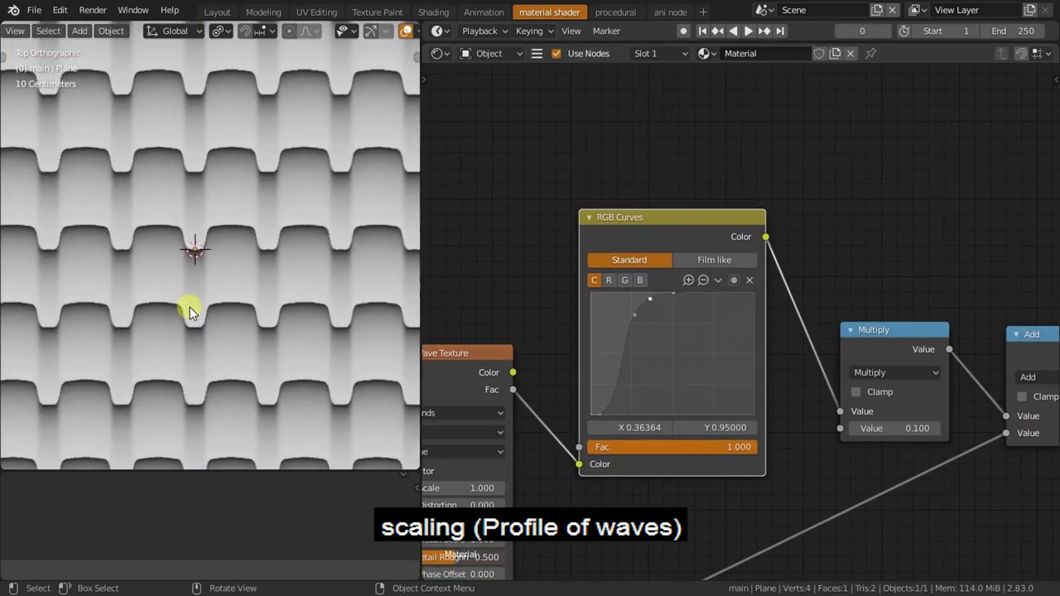
pyautogui.scroll(2, 189, 307)
pyautogui.scroll(2, 571, 308)
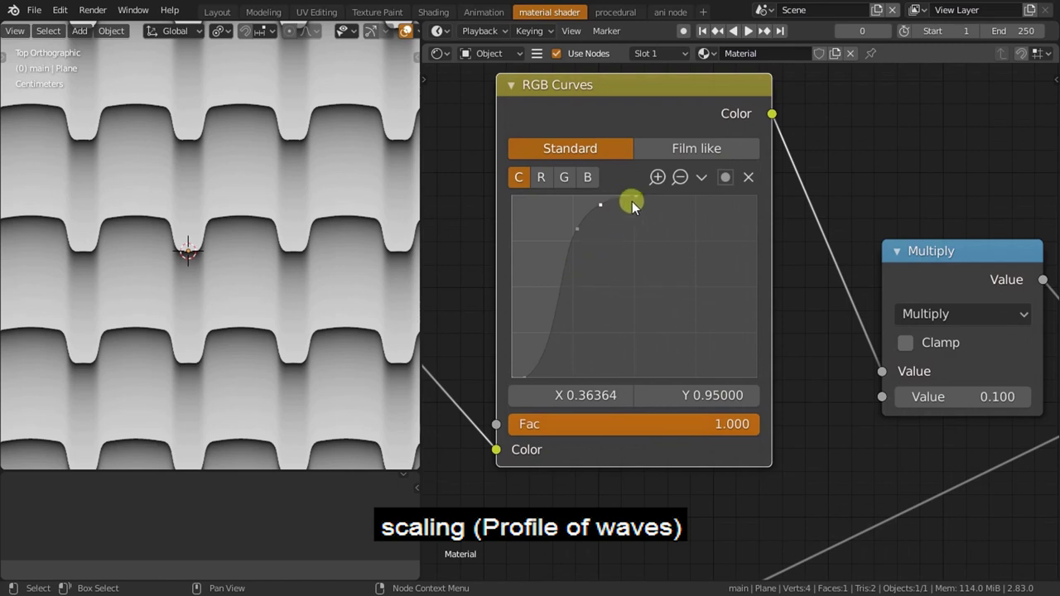
pyautogui.moveTo(633, 200)
pyautogui.mouseDown()
pyautogui.moveTo(668, 197)
pyautogui.moveTo(621, 196)
pyautogui.moveTo(583, 238)
pyautogui.moveTo(571, 235)
pyautogui.moveTo(592, 208)
pyautogui.mouseUp()
pyautogui.click(598, 205)
pyautogui.click(530, 375)
pyautogui.moveTo(564, 265); pyautogui.dragTo(581, 219)
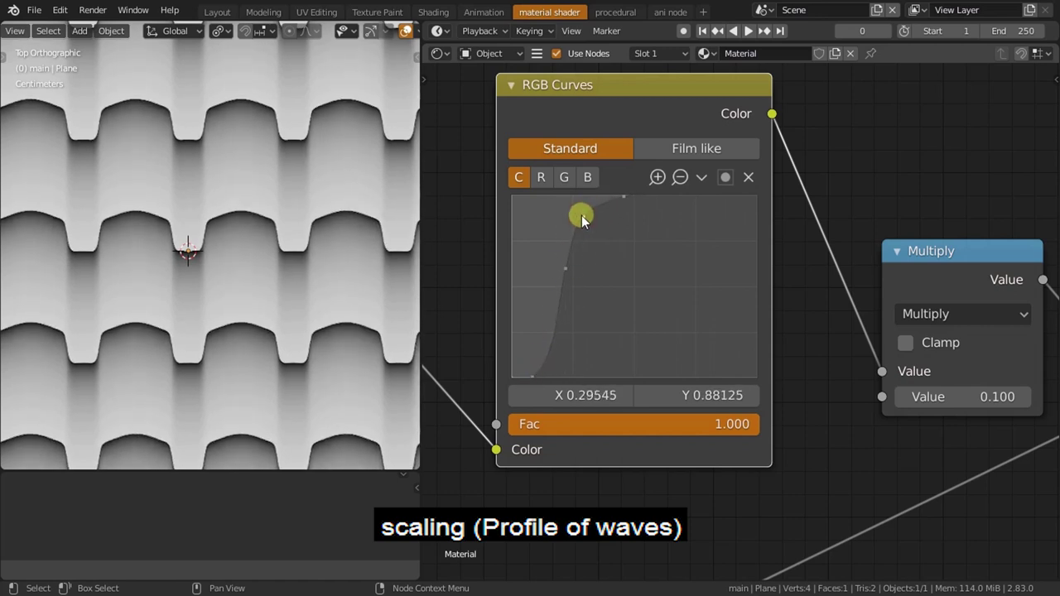
pyautogui.moveTo(562, 266); pyautogui.dragTo(558, 267)
pyautogui.moveTo(582, 217); pyautogui.dragTo(587, 213)
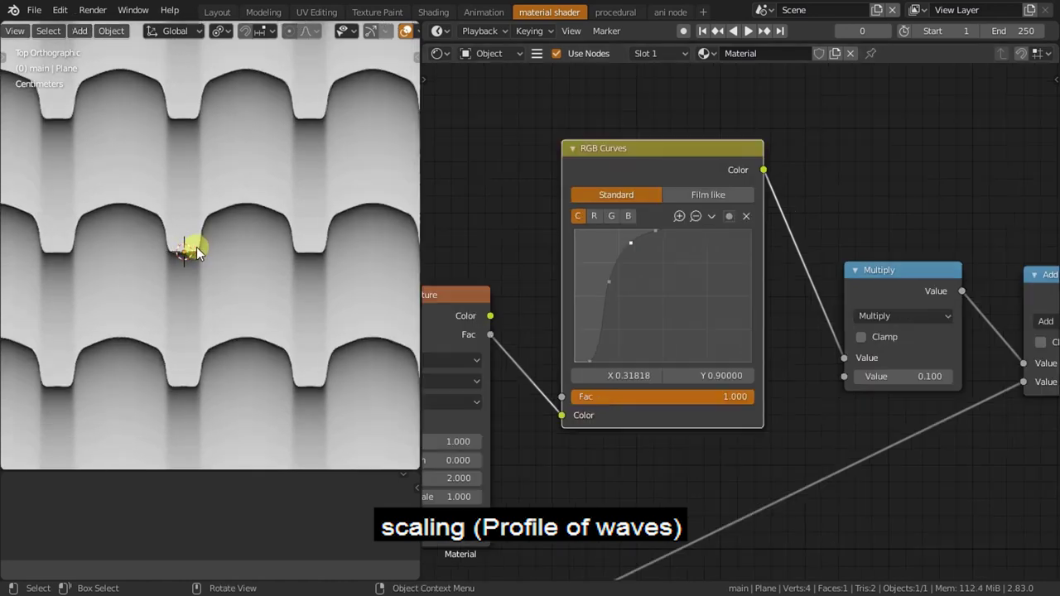
# - Select the nodes after the wave texture and shift them further right
pyautogui.scroll(5, 196, 247)
pyautogui.scroll(-8, 200, 247)
pyautogui.scroll(1, 200, 248)
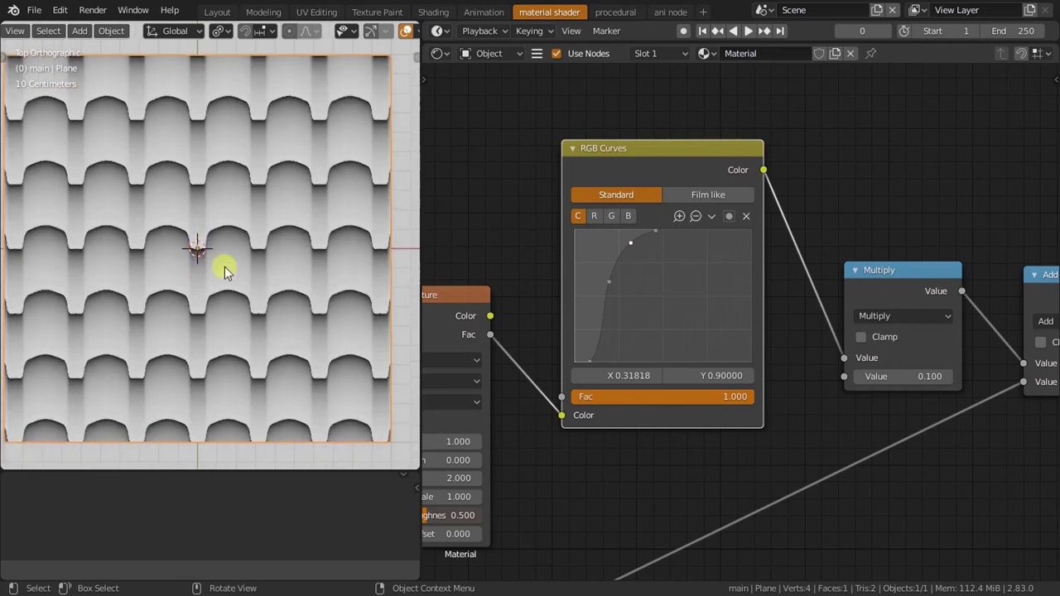
pyautogui.scroll(-1, 778, 428)
pyautogui.scroll(-3, 778, 428)
pyautogui.moveTo(729, 442); pyautogui.dragTo(704, 428, button='middle')
pyautogui.scroll(-1, 704, 428)
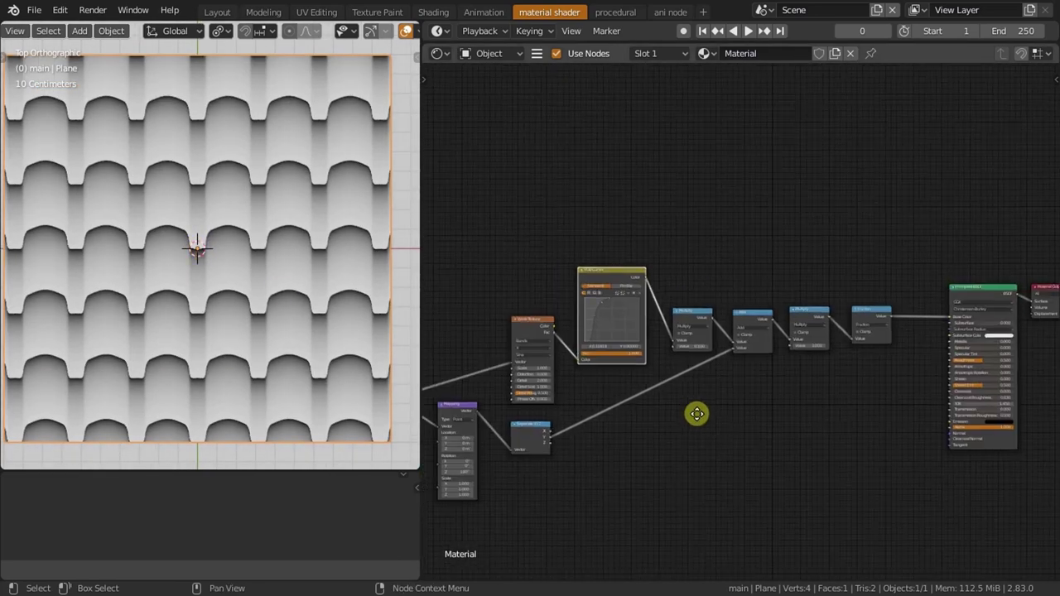
pyautogui.moveTo(596, 223); pyautogui.dragTo(1052, 437)
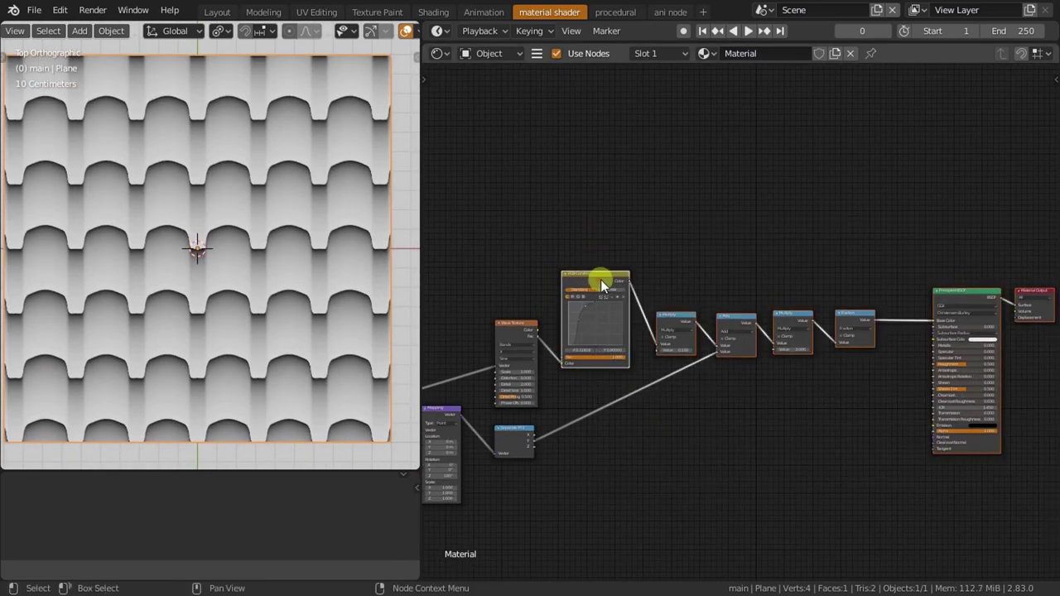
pyautogui.moveTo(601, 285); pyautogui.dragTo(670, 276)
pyautogui.scroll(1, 589, 303)
pyautogui.moveTo(589, 303); pyautogui.dragTo(712, 284, button='middle')
pyautogui.scroll(1, 811, 341)
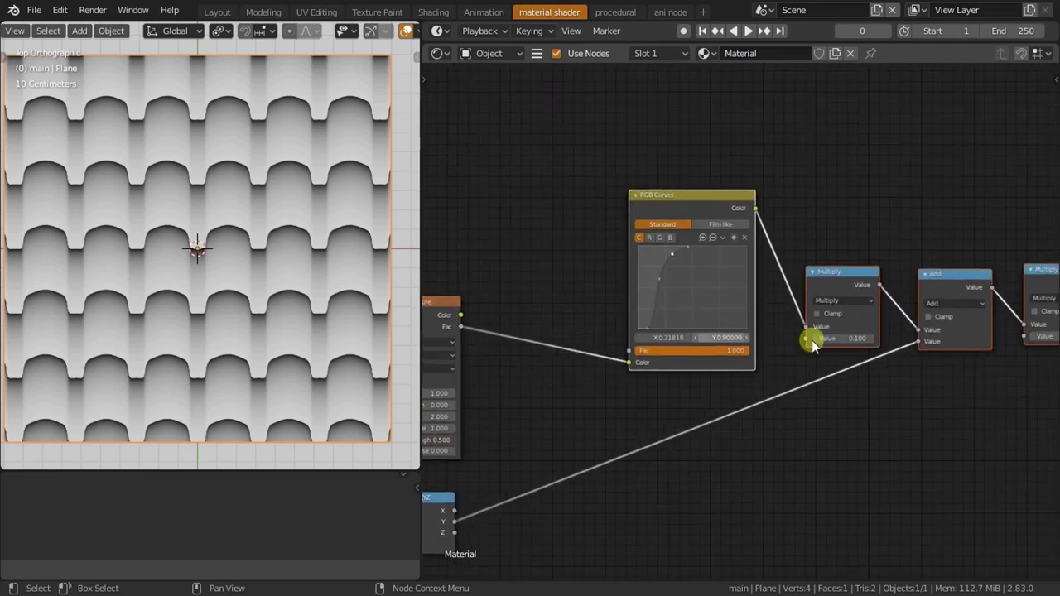
# - Duplicate the Add node as Subtract with second value 0.3 and insert it into the Fac–Color link
pyautogui.hotkey('shift', 'd')
pyautogui.click(552, 228)
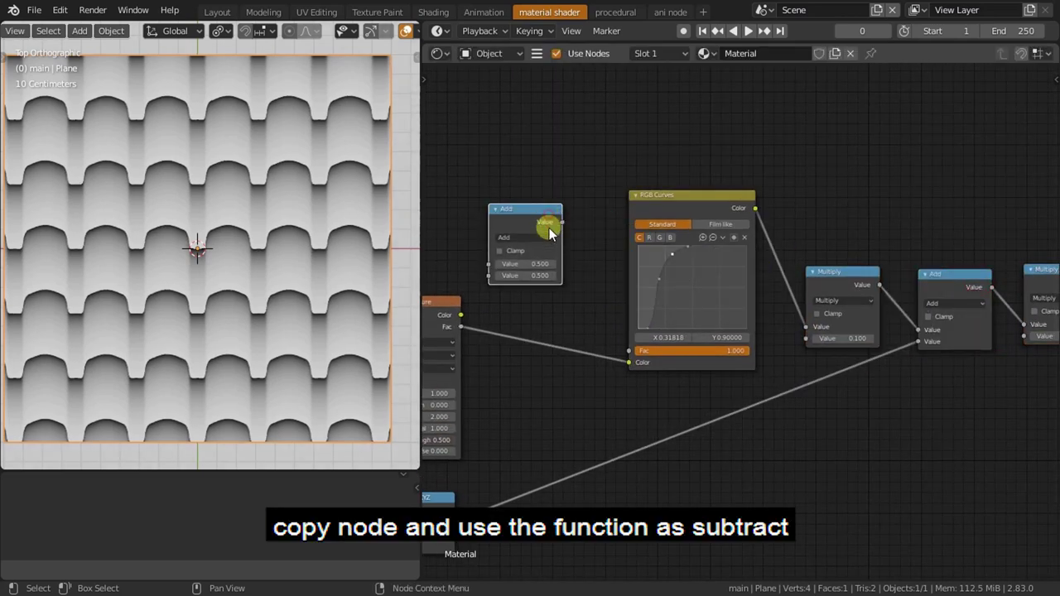
pyautogui.scroll(2, 671, 240)
pyautogui.moveTo(679, 236); pyautogui.dragTo(804, 229, button='middle')
pyautogui.click(608, 198)
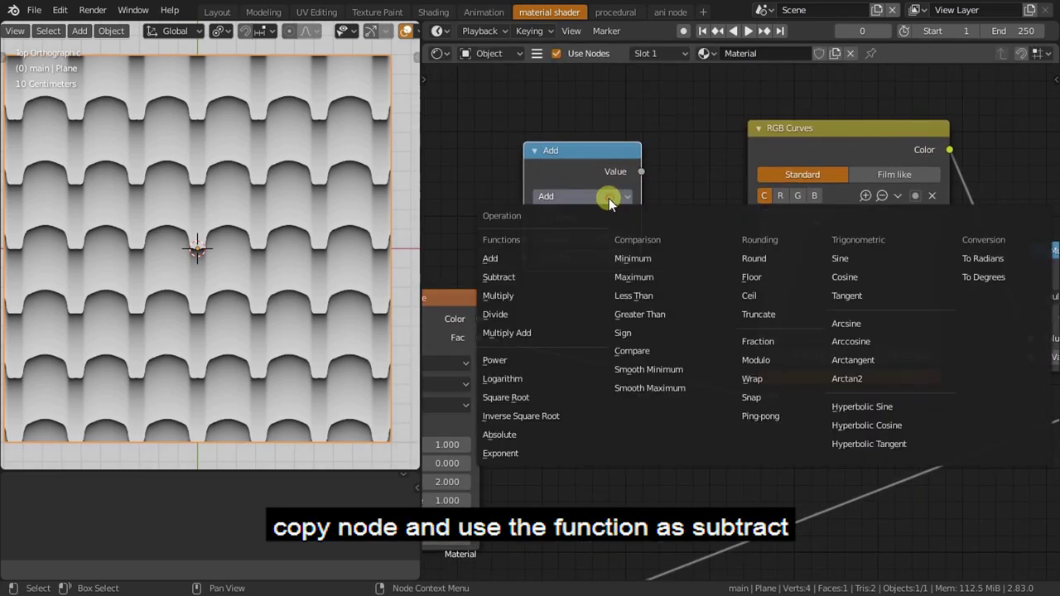
pyautogui.click(489, 276)
pyautogui.click(596, 257)
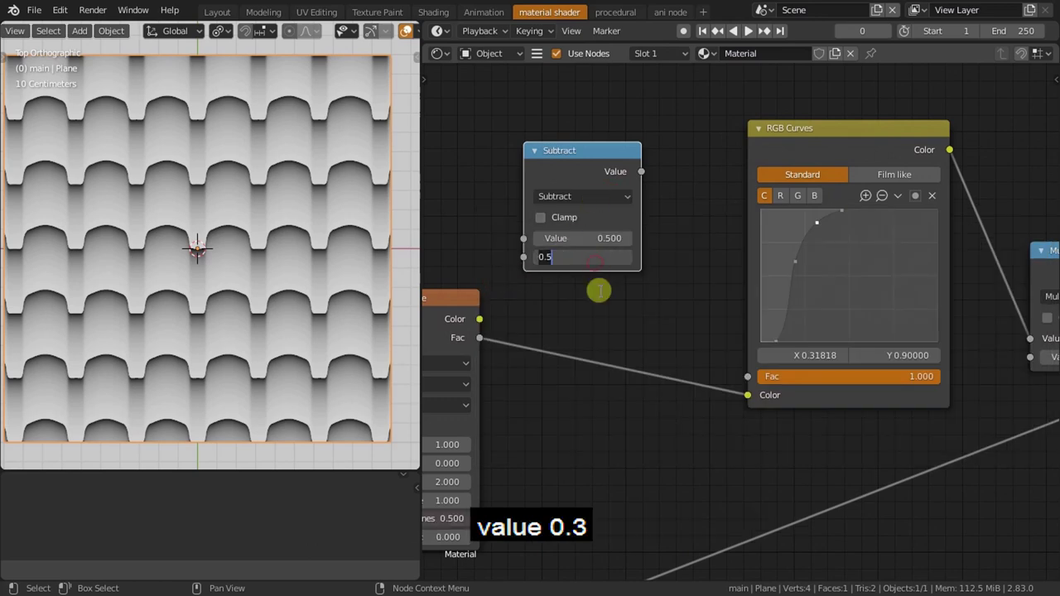
pyautogui.write('0.3')
pyautogui.press('Return')
pyautogui.moveTo(602, 158); pyautogui.dragTo(625, 295)
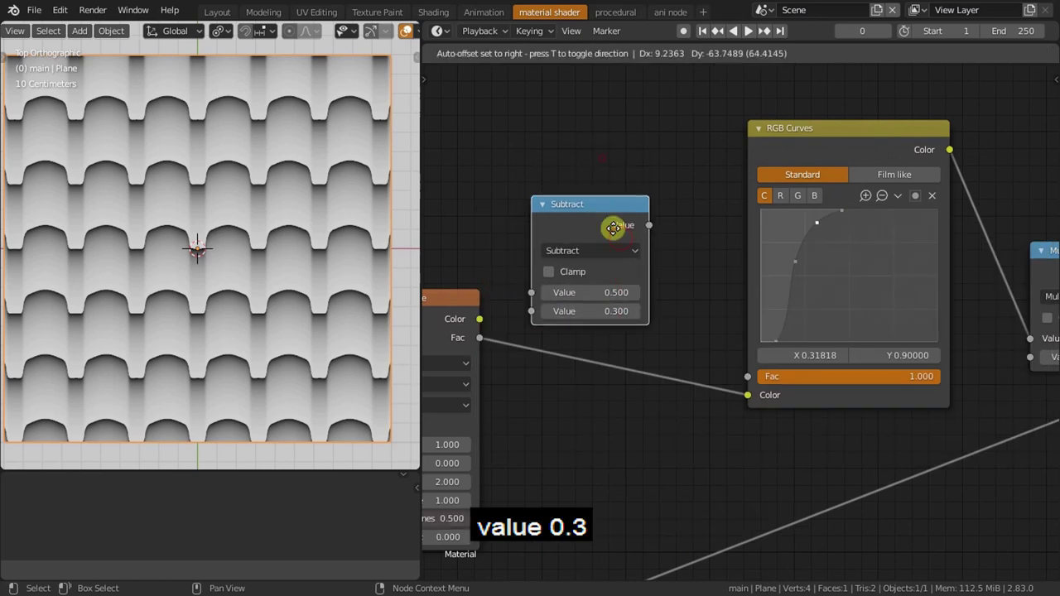
# - Make the RGB Curves bottom point a sharp Vector Handle
pyautogui.scroll(2, 501, 299)
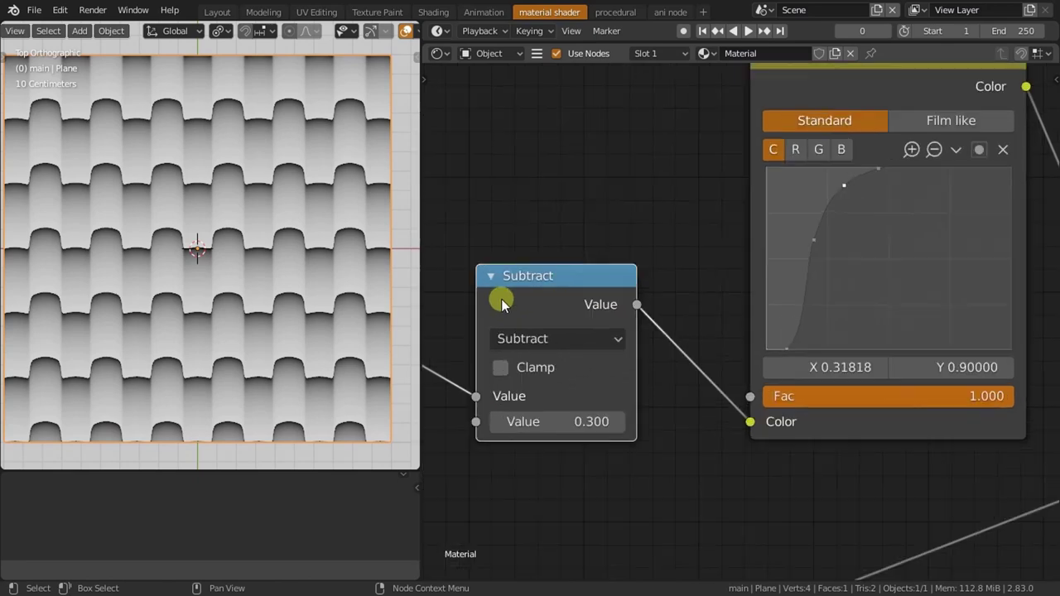
pyautogui.scroll(2, 704, 344)
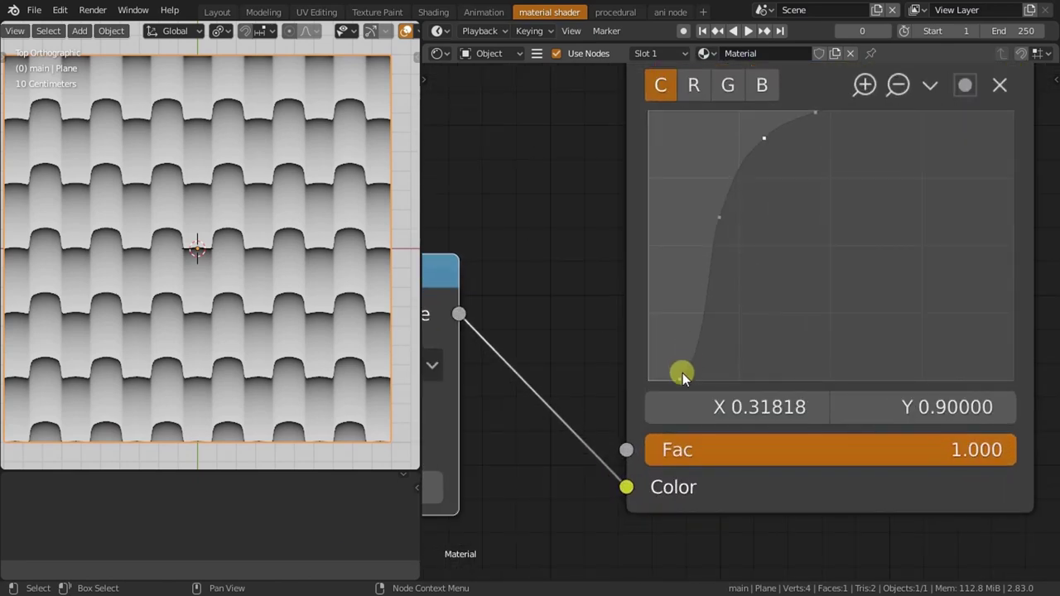
pyautogui.click(681, 375)
pyautogui.moveTo(866, 332); pyautogui.dragTo(835, 400, button='middle')
pyautogui.click(896, 158)
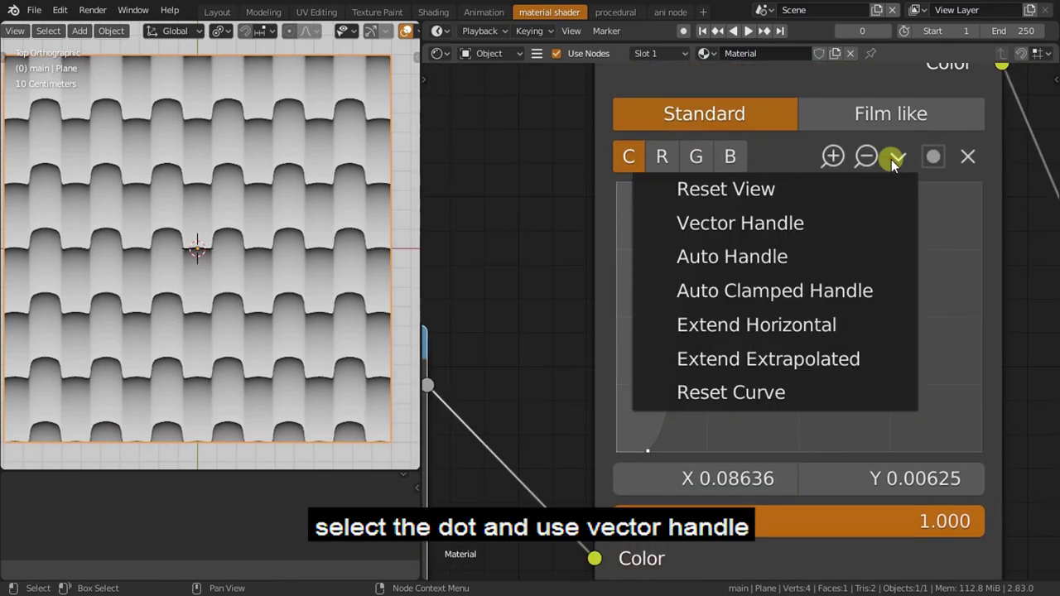
pyautogui.click(749, 228)
# - Move the curve's middle point left to steepen the rise of the tile arches
pyautogui.keyDown('ctrl'); pyautogui.moveTo(567, 326); pyautogui.dragTo(667, 322, button='middle'); pyautogui.keyUp('ctrl')
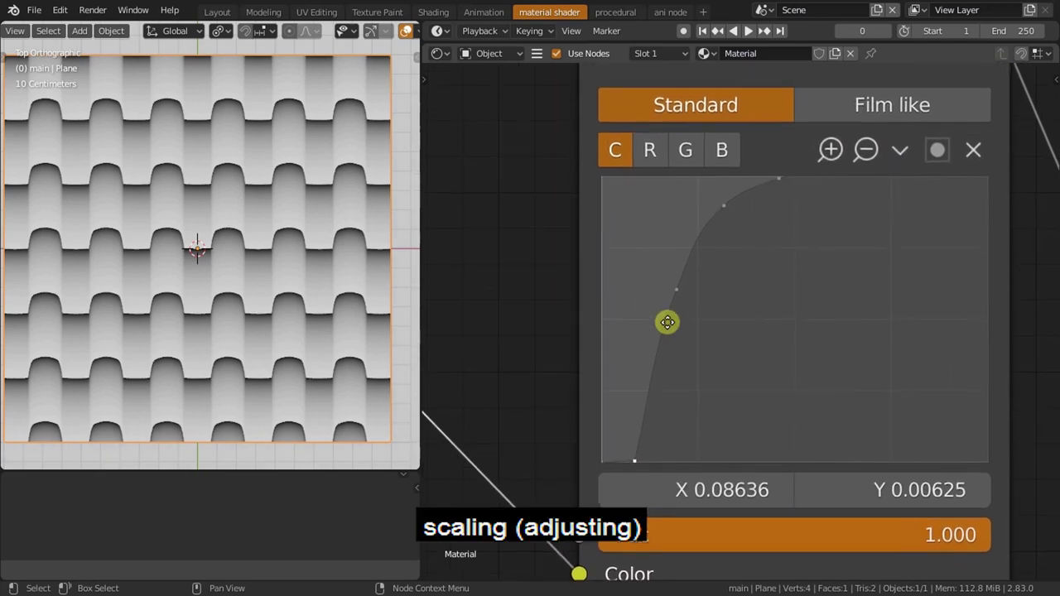
pyautogui.scroll(2, 317, 235)
pyautogui.scroll(2, 317, 235)
pyautogui.scroll(2, 410, 282)
pyautogui.click(675, 289)
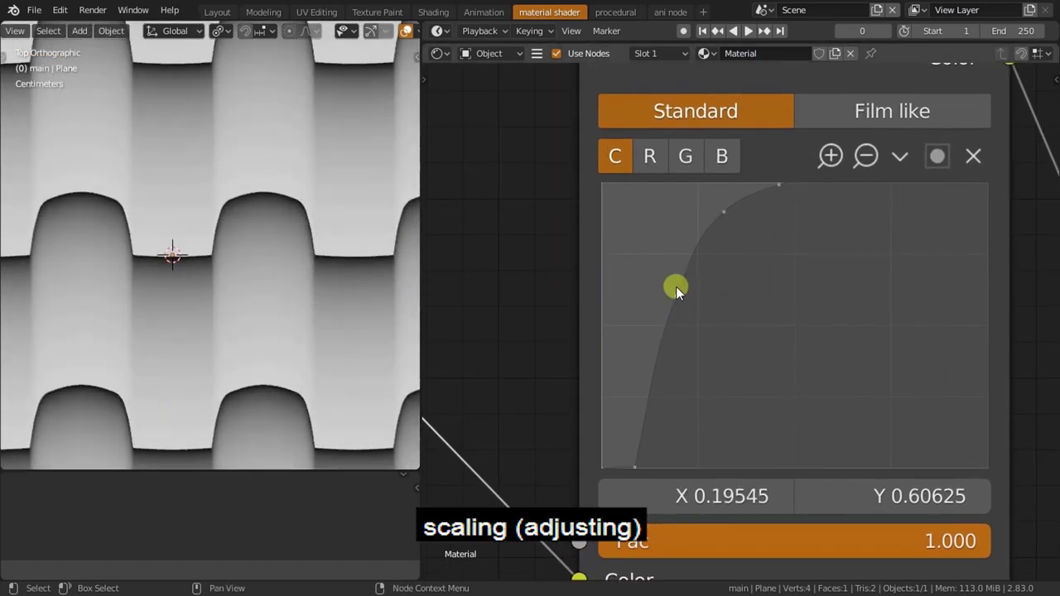
pyautogui.moveTo(675, 286); pyautogui.dragTo(658, 292)
pyautogui.scroll(-1, 439, 240)
pyautogui.scroll(-2, 302, 229)
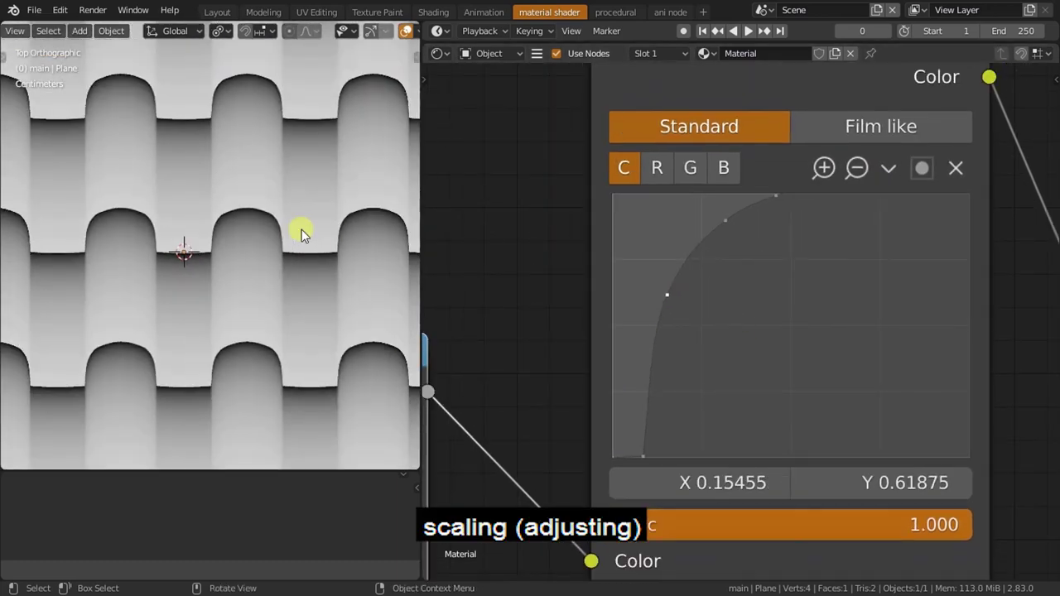
pyautogui.scroll(2, 301, 230)
pyautogui.moveTo(665, 295); pyautogui.dragTo(658, 298)
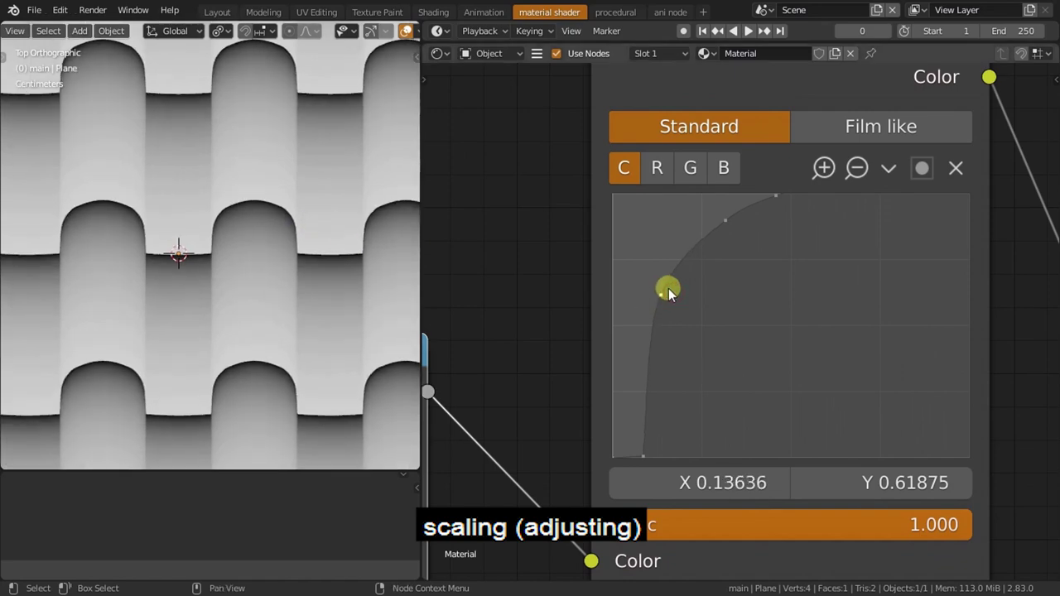
pyautogui.scroll(-2, 202, 267)
pyautogui.scroll(-4, 831, 396)
pyautogui.scroll(-2, 351, 373)
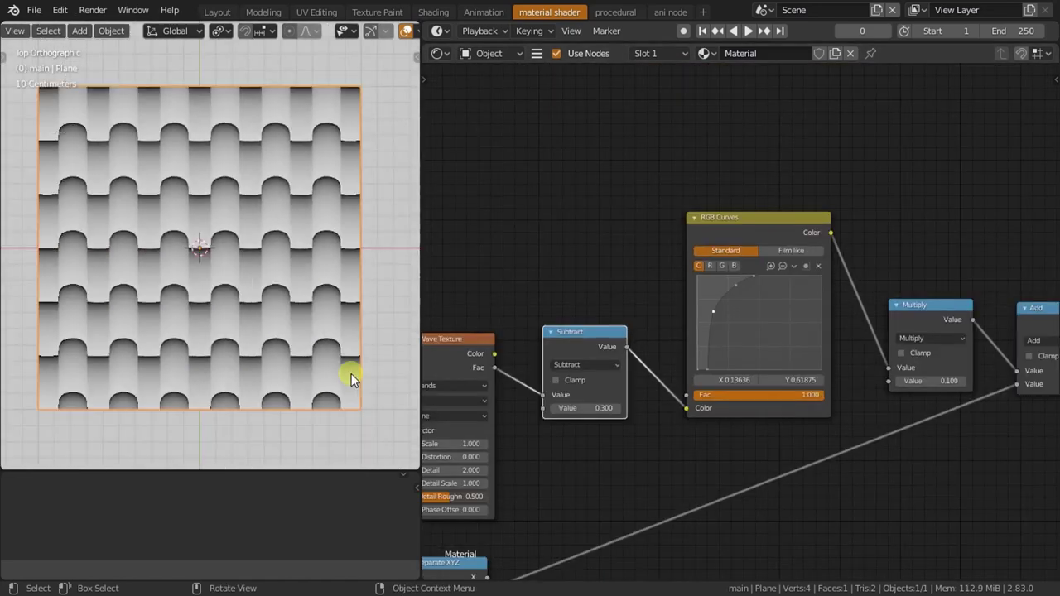
pyautogui.scroll(-2, 843, 401)
pyautogui.scroll(-2, 828, 403)
# - Move the Principled BSDF further right to make room for a new node
pyautogui.scroll(-1, 741, 394)
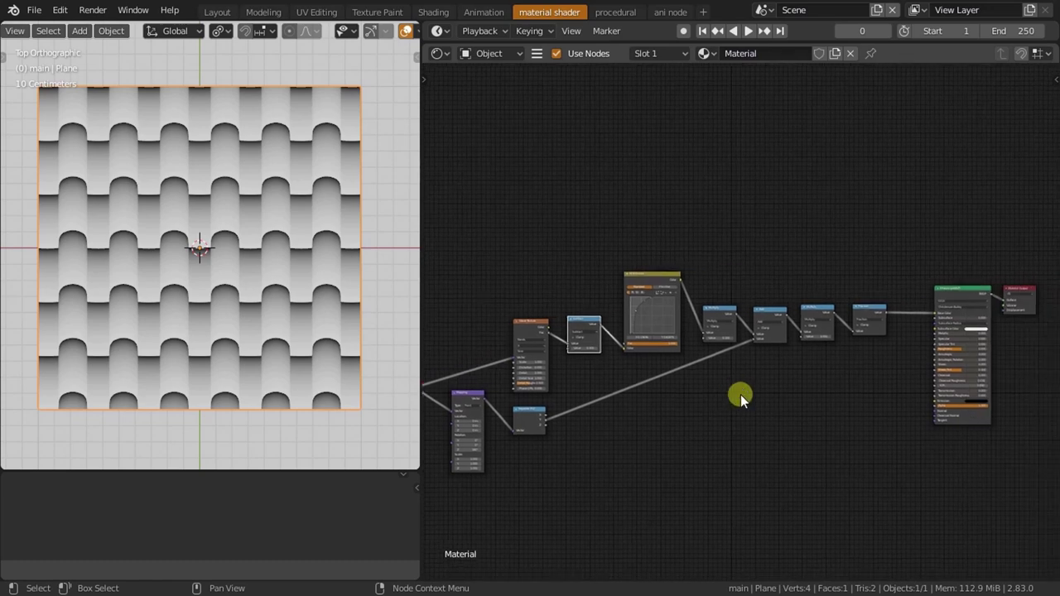
pyautogui.keyDown('ctrl'); pyautogui.scroll(-3, 728, 386); pyautogui.keyUp('ctrl')
pyautogui.keyDown('ctrl'); pyautogui.scroll(-3, 646, 391); pyautogui.keyUp('ctrl')
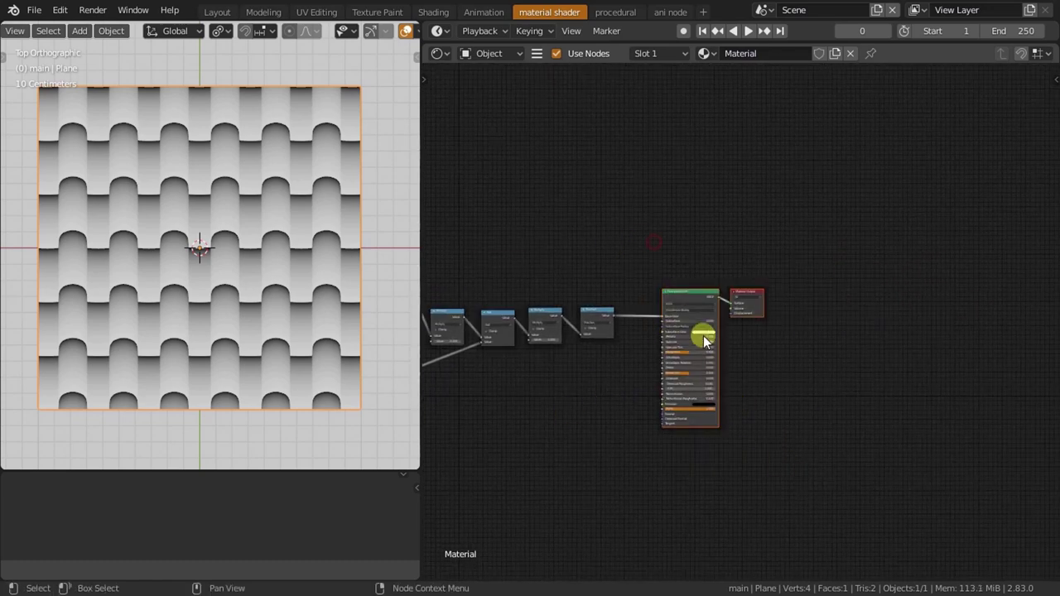
pyautogui.moveTo(702, 336); pyautogui.dragTo(894, 323)
pyautogui.scroll(2, 610, 356)
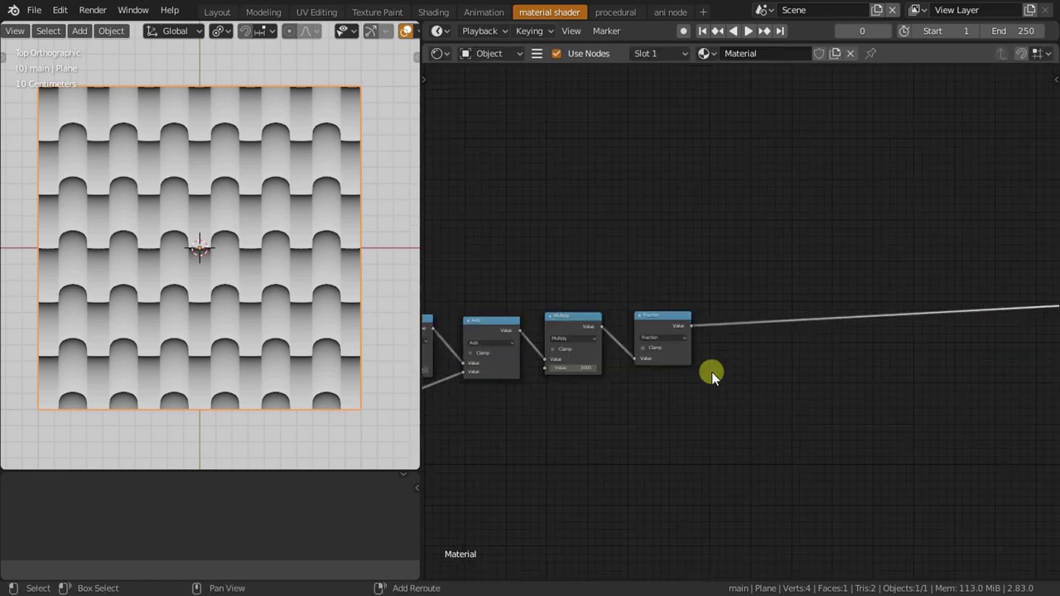
# - Add an RGB Curves node below the Fraction node
pyautogui.hotkey('shift', 'a')
pyautogui.write('rgb')
pyautogui.press('Return')
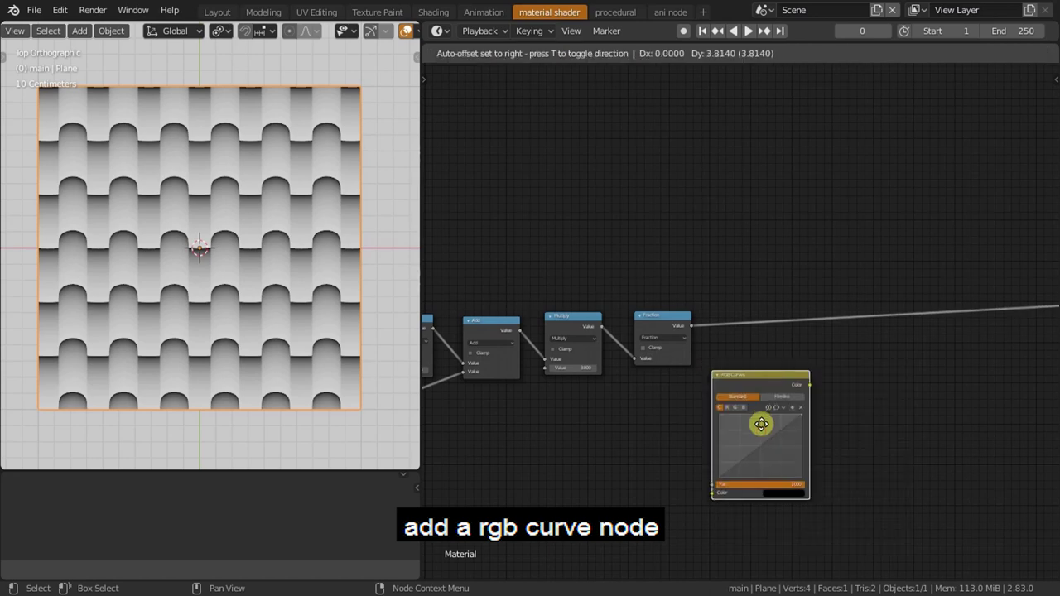
pyautogui.click(761, 423)
pyautogui.scroll(2, 762, 407)
# - Give the new curve a sharp Vector Handle point near the bottom-left corner
pyautogui.moveTo(726, 338); pyautogui.dragTo(689, 426)
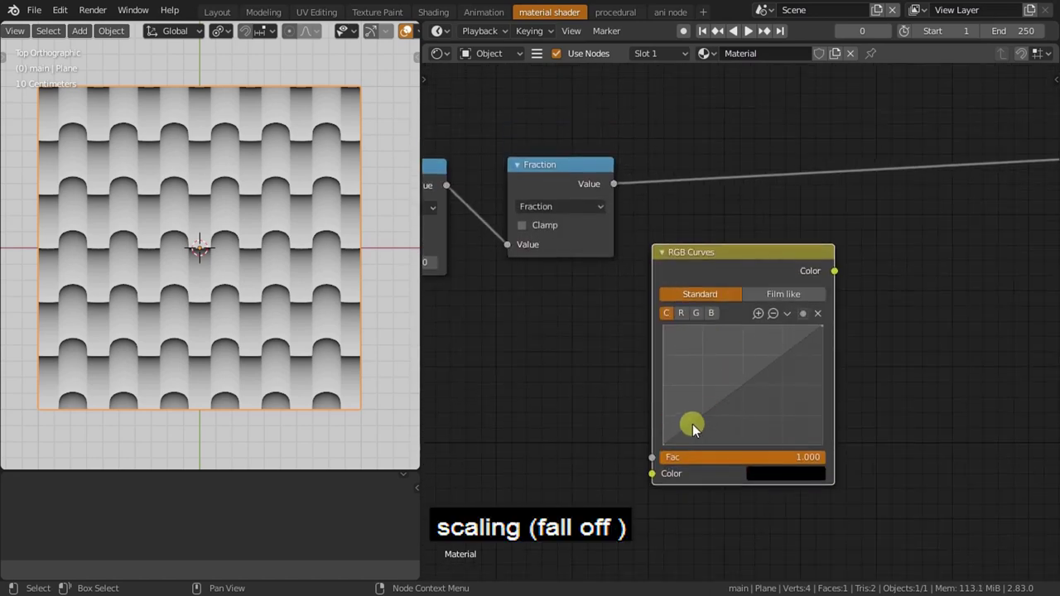
pyautogui.scroll(3, 682, 431)
pyautogui.click(814, 307)
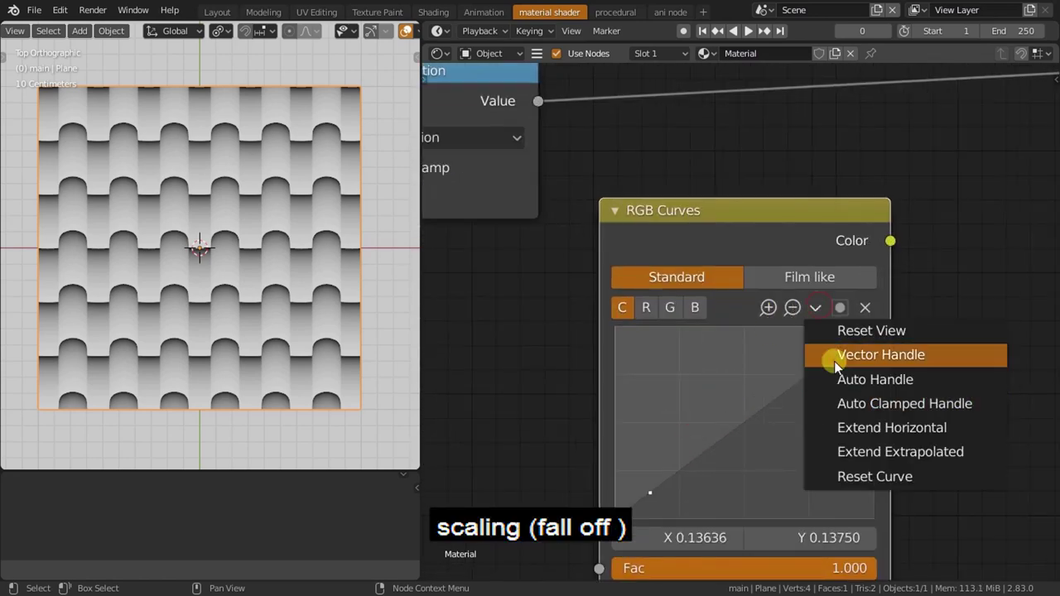
pyautogui.click(808, 364)
pyautogui.moveTo(613, 506); pyautogui.dragTo(596, 491)
pyautogui.moveTo(582, 306)
pyautogui.mouseDown()
pyautogui.moveTo(590, 492)
pyautogui.moveTo(590, 331)
pyautogui.mouseUp()
pyautogui.moveTo(631, 506); pyautogui.dragTo(620, 506)
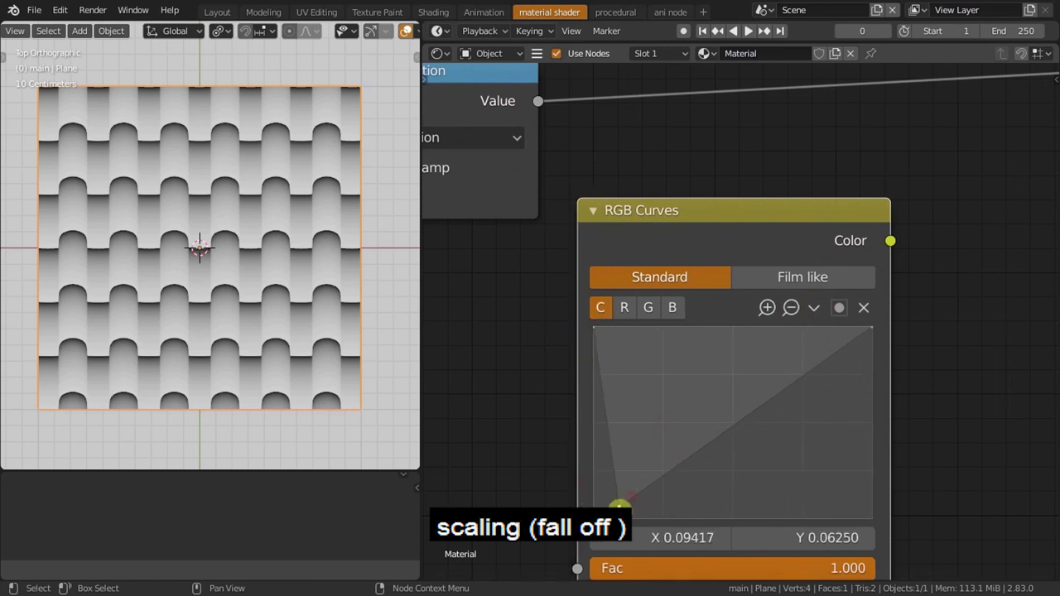
pyautogui.scroll(-2, 709, 352)
# - Insert the RGB Curves node right after the Fraction node
pyautogui.moveTo(679, 306); pyautogui.dragTo(680, 204)
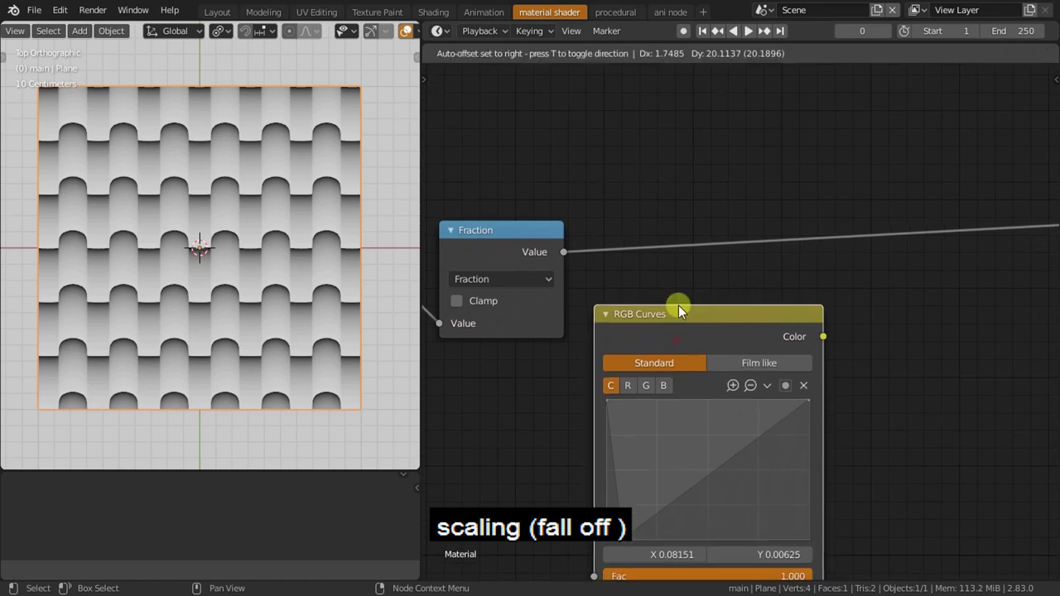
pyautogui.scroll(5, 257, 285)
pyautogui.scroll(2, 256, 285)
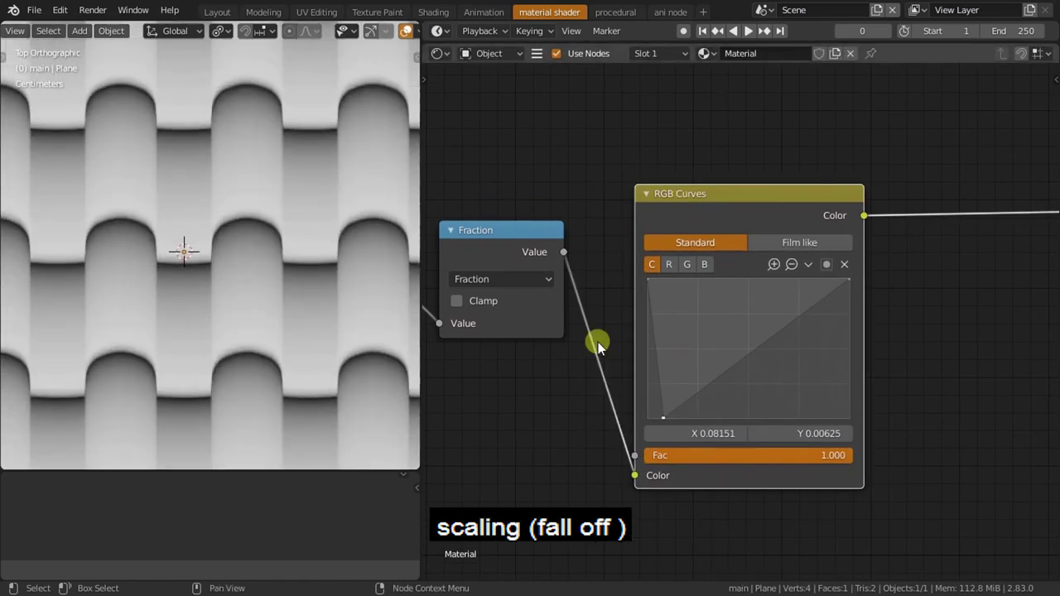
pyautogui.scroll(4, 267, 315)
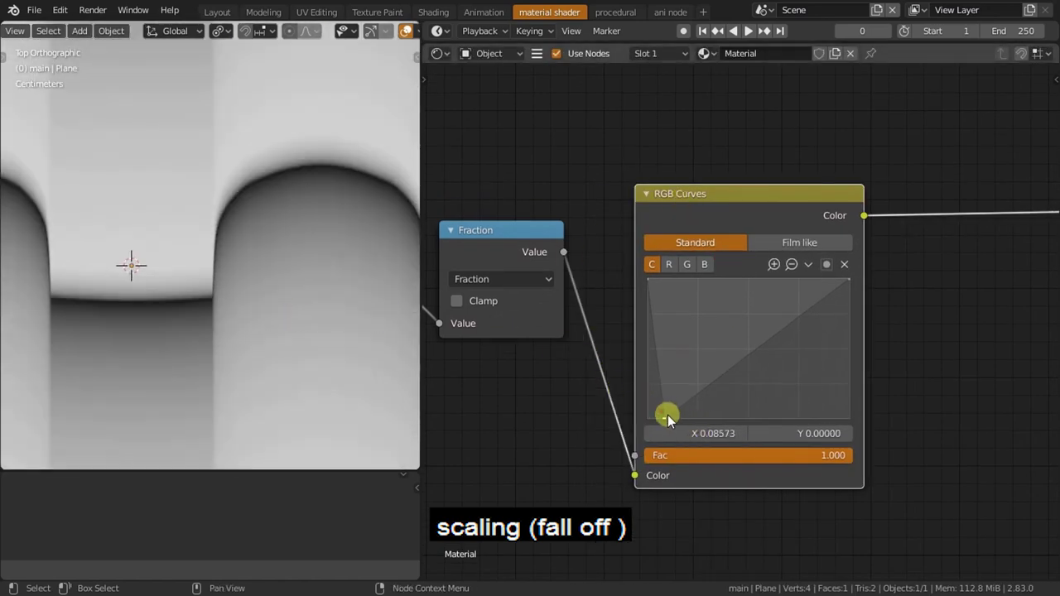
# - Fine-tune the low curve point's position to adjust each row's falloff
pyautogui.moveTo(669, 420); pyautogui.dragTo(671, 406)
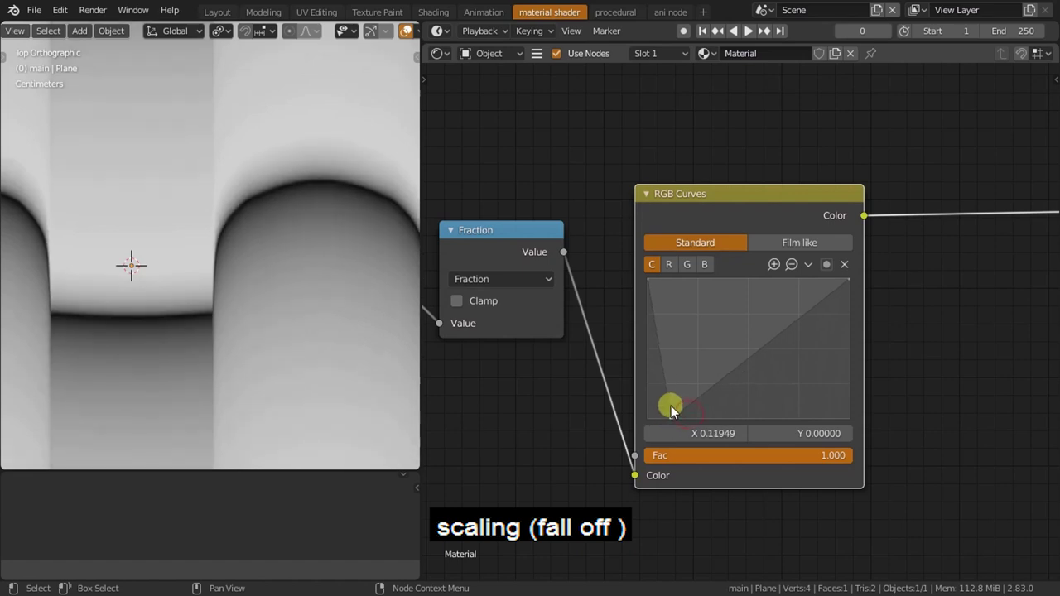
pyautogui.scroll(-2, 248, 296)
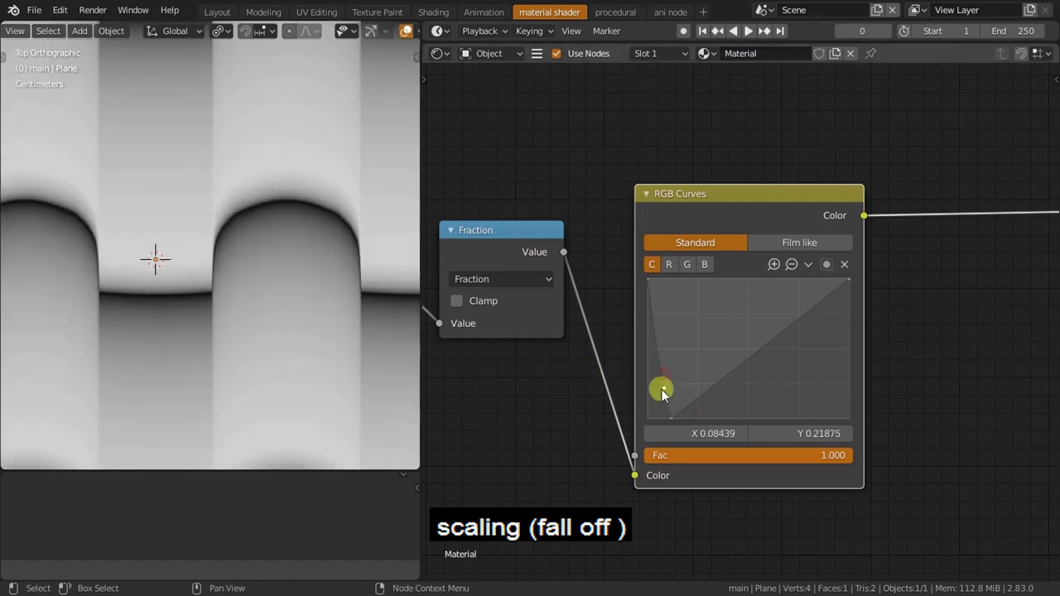
pyautogui.moveTo(662, 391); pyautogui.dragTo(657, 400)
pyautogui.scroll(-2, 163, 289)
pyautogui.scroll(2, 156, 286)
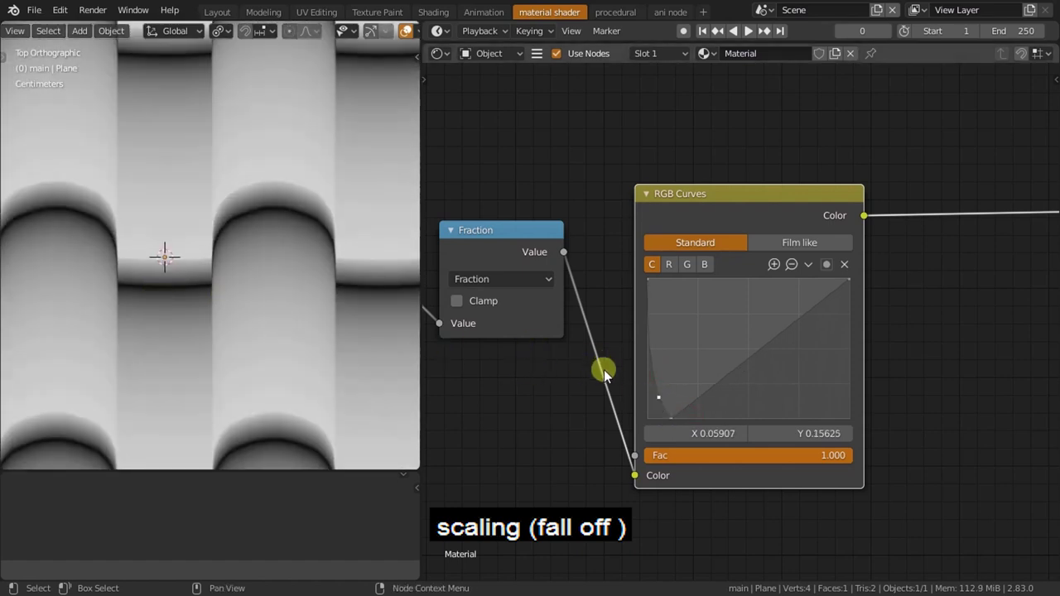
pyautogui.moveTo(660, 400); pyautogui.dragTo(662, 398)
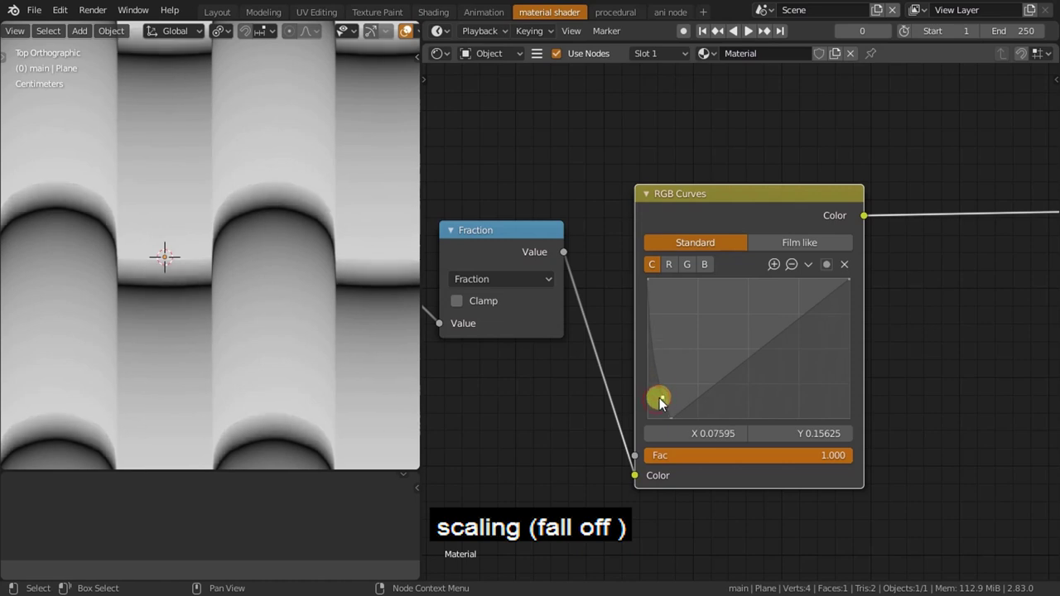
pyautogui.scroll(-5, 115, 297)
pyautogui.scroll(-2, 148, 271)
pyautogui.scroll(-2, 769, 355)
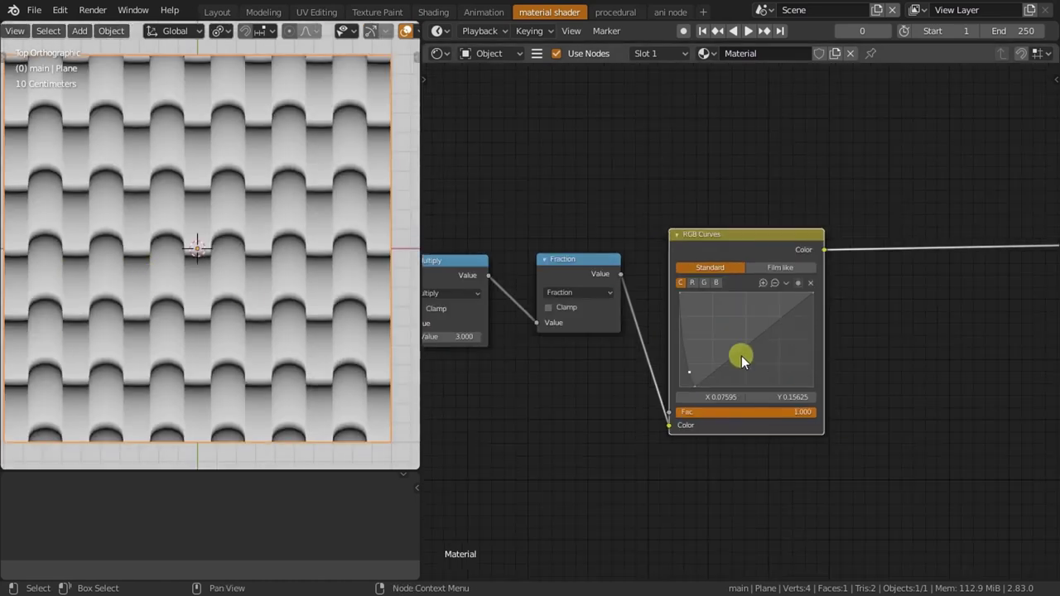
pyautogui.scroll(-3, 307, 268)
pyautogui.scroll(2, 306, 269)
pyautogui.scroll(-3, 738, 375)
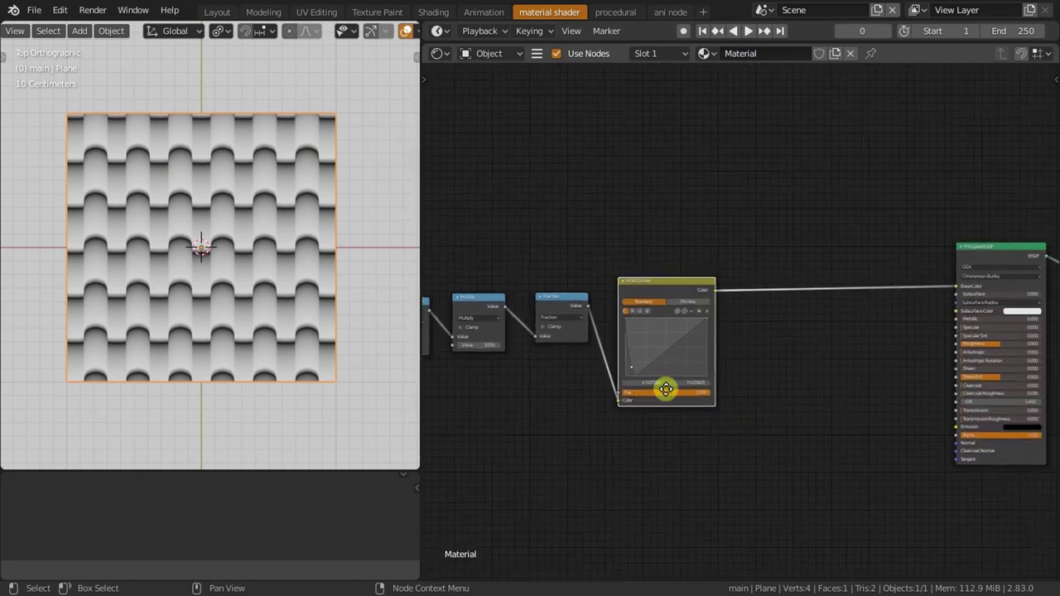
# - Pan across the node chain to review it from the earlier nodes back to RGB Curves
pyautogui.moveTo(674, 390); pyautogui.dragTo(745, 385, button='middle')
pyautogui.moveTo(647, 393); pyautogui.dragTo(748, 373, button='middle')
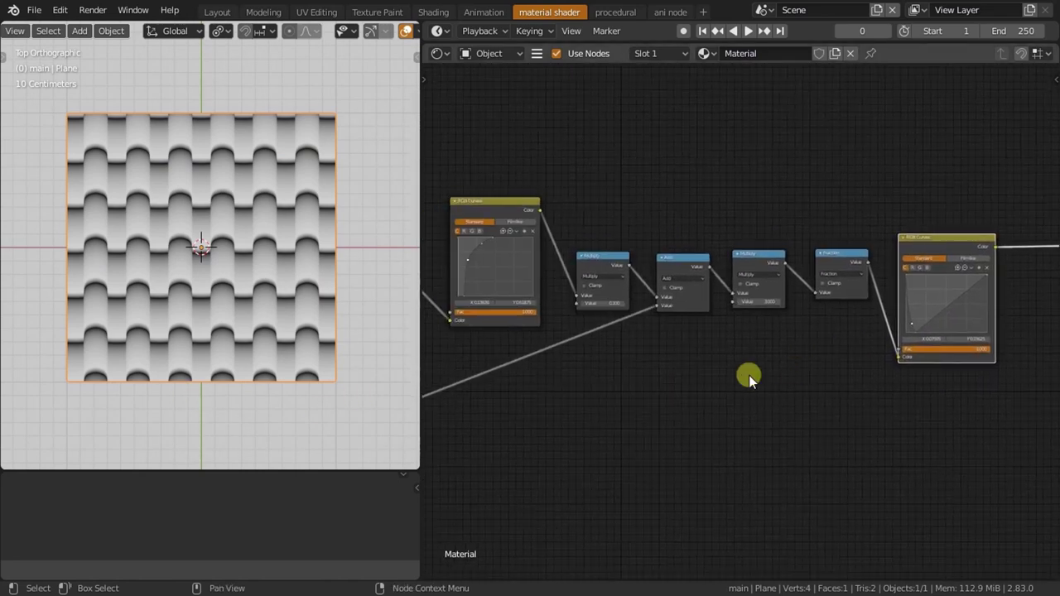
pyautogui.moveTo(549, 408)
pyautogui.mouseDown(button='middle')
pyautogui.moveTo(870, 371)
pyautogui.moveTo(740, 406)
pyautogui.mouseUp(button='middle')
pyautogui.moveTo(832, 367); pyautogui.dragTo(558, 483, button='middle')
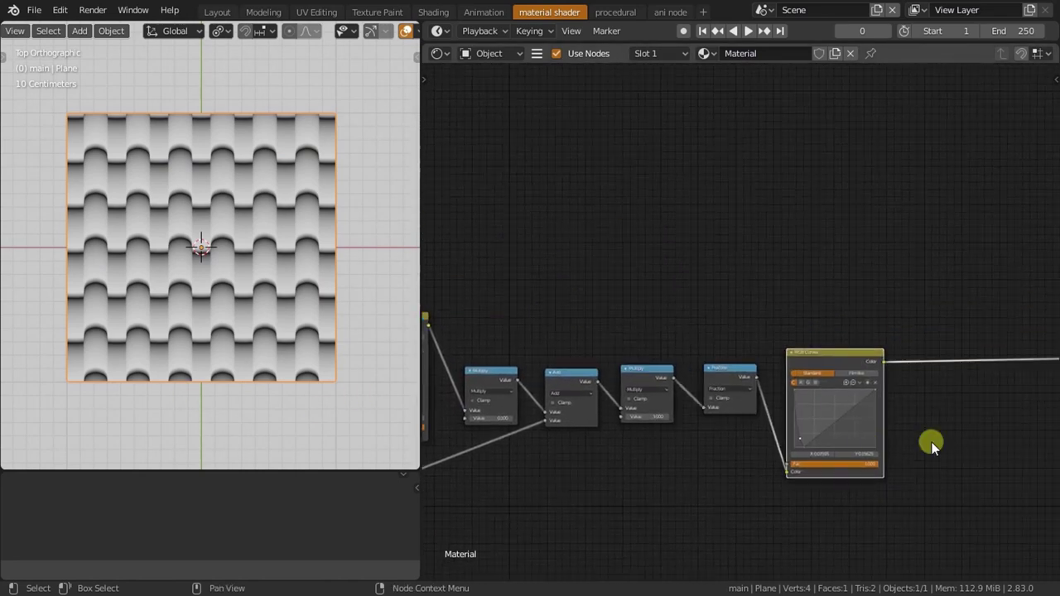
pyautogui.scroll(2, 782, 453)
# - Duplicate the Fraction node as a Multiply node inserted between RGB Curves and Principled BSDF
pyautogui.click(537, 408)
pyautogui.hotkey('shift', 'd')
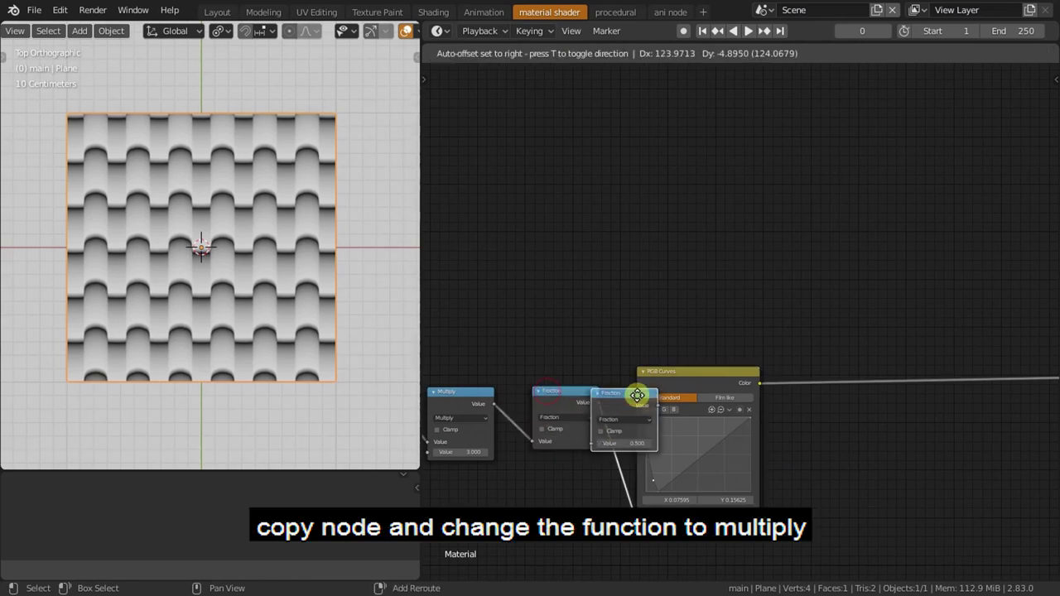
pyautogui.click(833, 424)
pyautogui.moveTo(832, 424); pyautogui.dragTo(754, 374, button='middle')
pyautogui.scroll(1, 752, 379)
pyautogui.scroll(2, 751, 383)
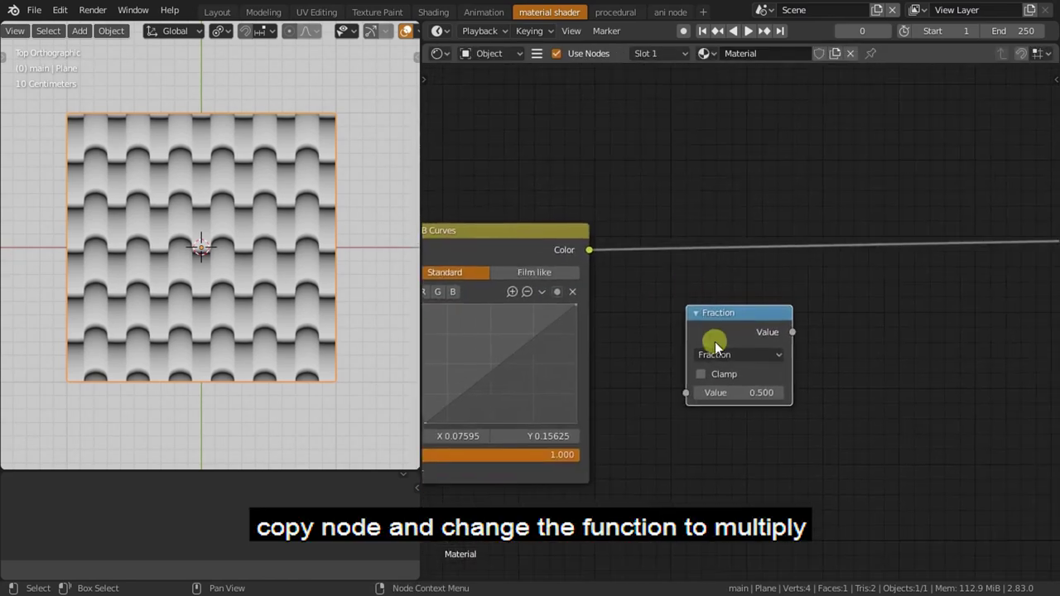
pyautogui.click(712, 354)
pyautogui.click(348, 196)
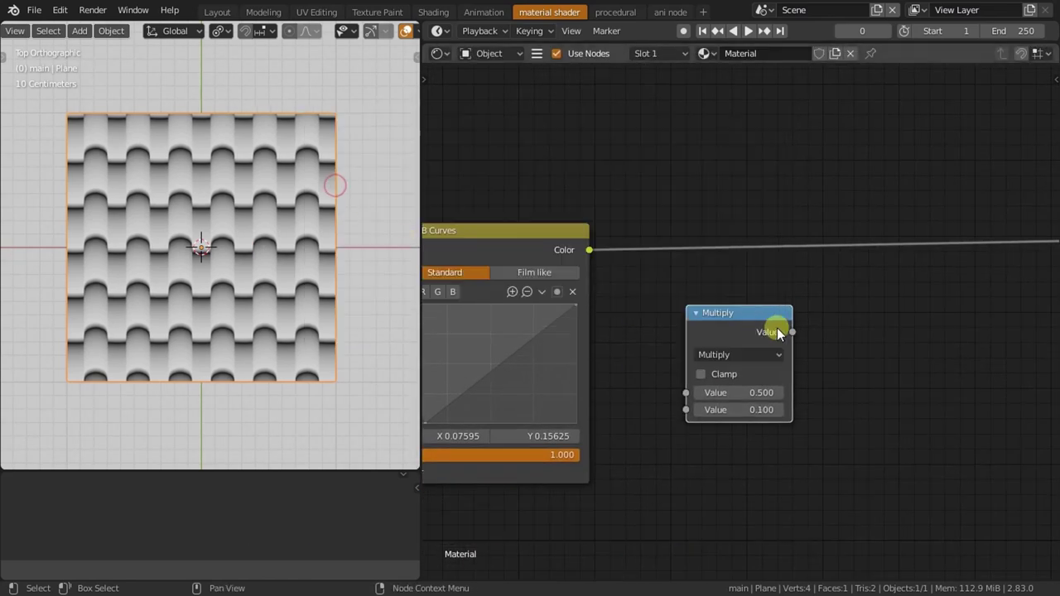
pyautogui.moveTo(738, 346); pyautogui.dragTo(758, 376, button='middle')
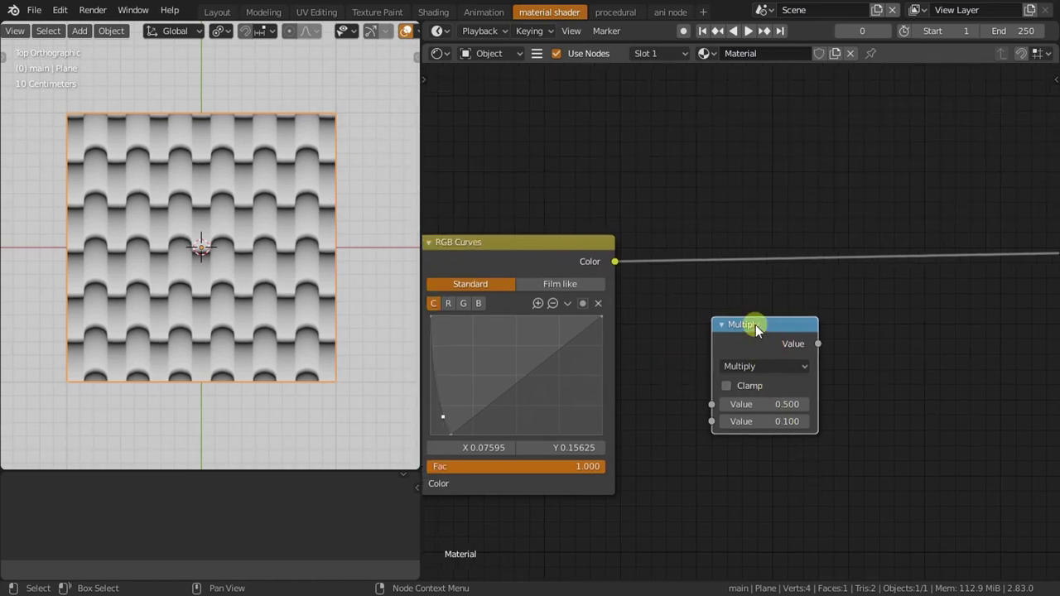
pyautogui.moveTo(755, 325); pyautogui.dragTo(752, 161)
# - Connect the first RGB Curves' Color output to the Multiply node's second input
pyautogui.scroll(-2, 590, 321)
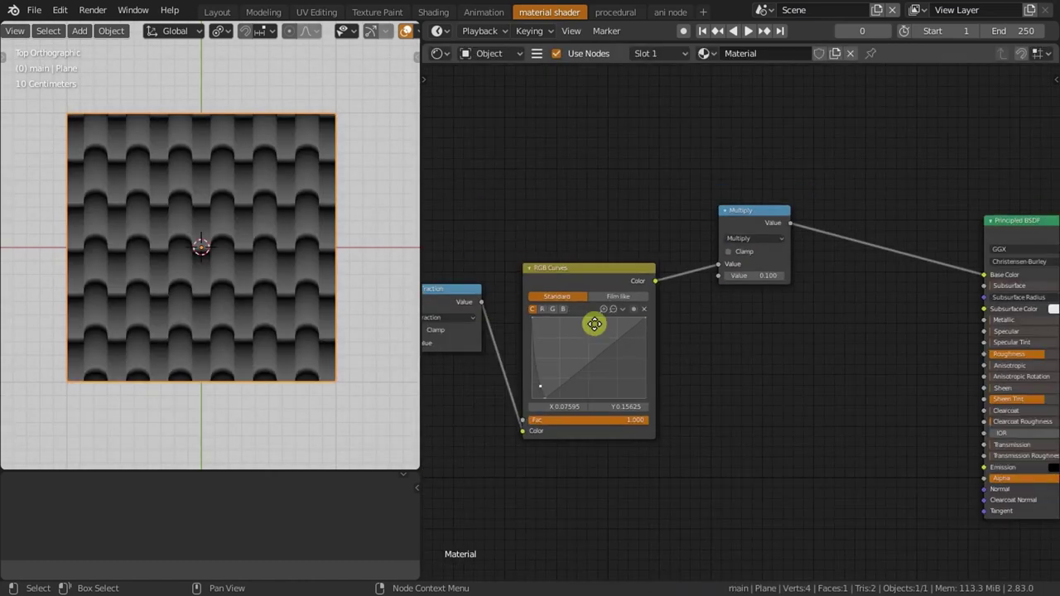
pyautogui.scroll(-1, 593, 327)
pyautogui.scroll(-1, 480, 302)
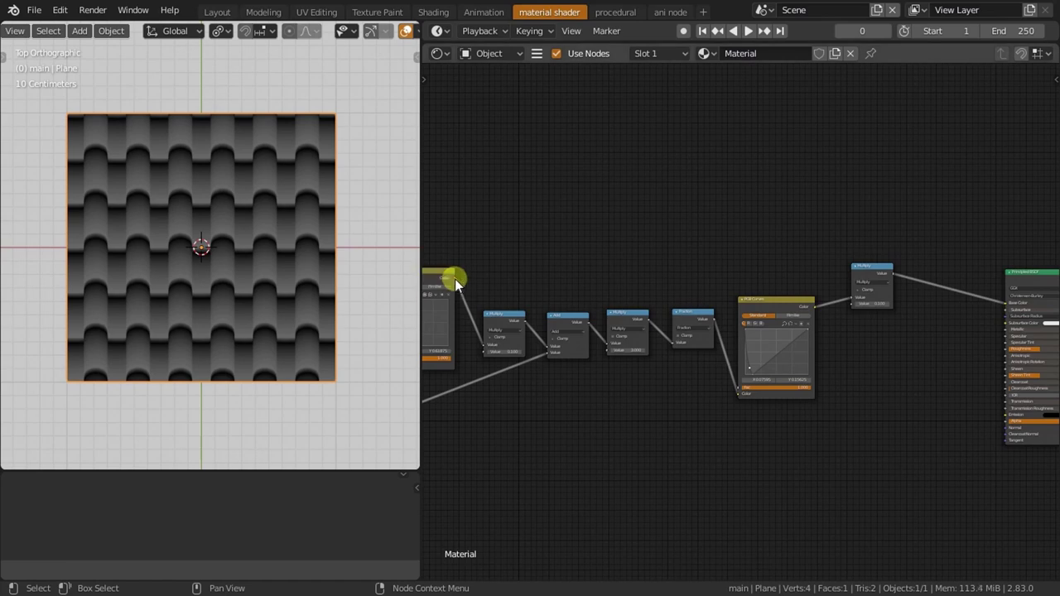
pyautogui.moveTo(455, 279)
pyautogui.mouseDown()
pyautogui.moveTo(856, 286)
pyautogui.moveTo(857, 250)
pyautogui.mouseUp()
pyautogui.scroll(2, 814, 292)
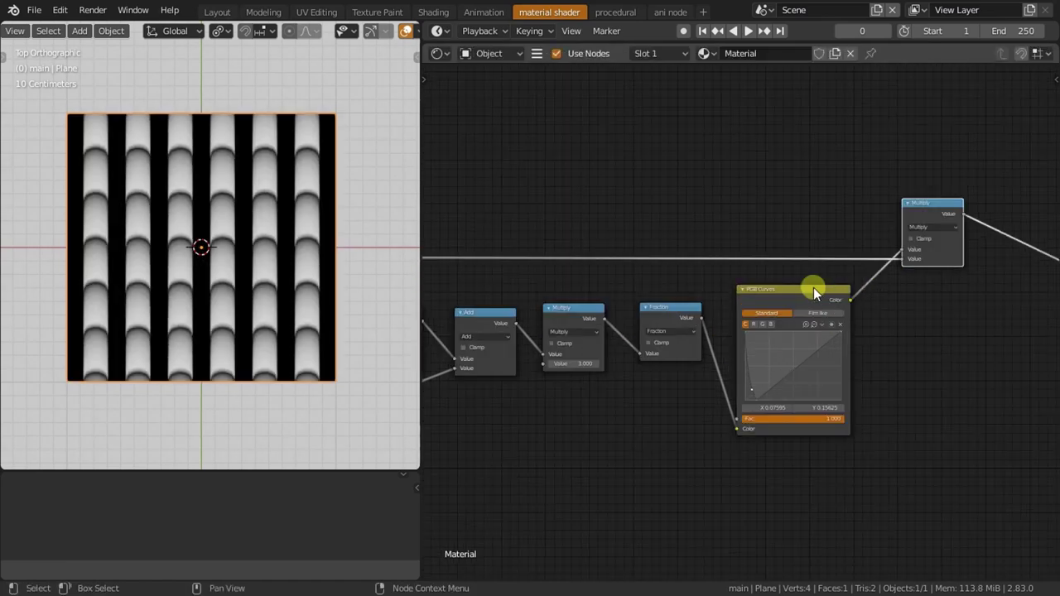
pyautogui.moveTo(678, 307); pyautogui.dragTo(638, 383, button='middle')
# - Add an unclamped Map Range node on the link feeding Multiply
pyautogui.scroll(2, 639, 383)
pyautogui.hotkey('shift', 'a')
pyautogui.write('ma')
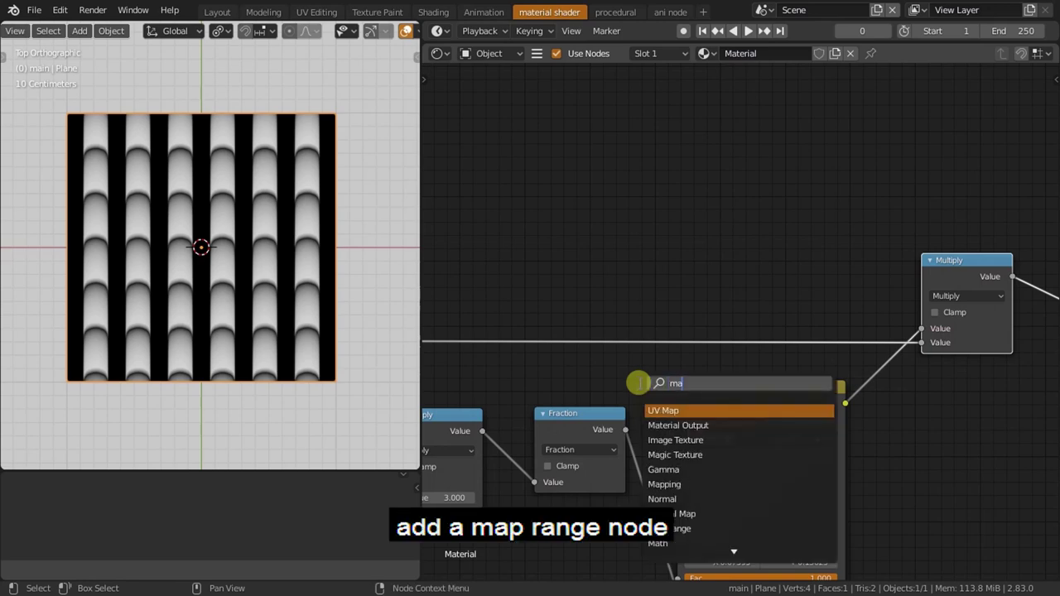
pyautogui.write('p')
pyautogui.click(669, 454)
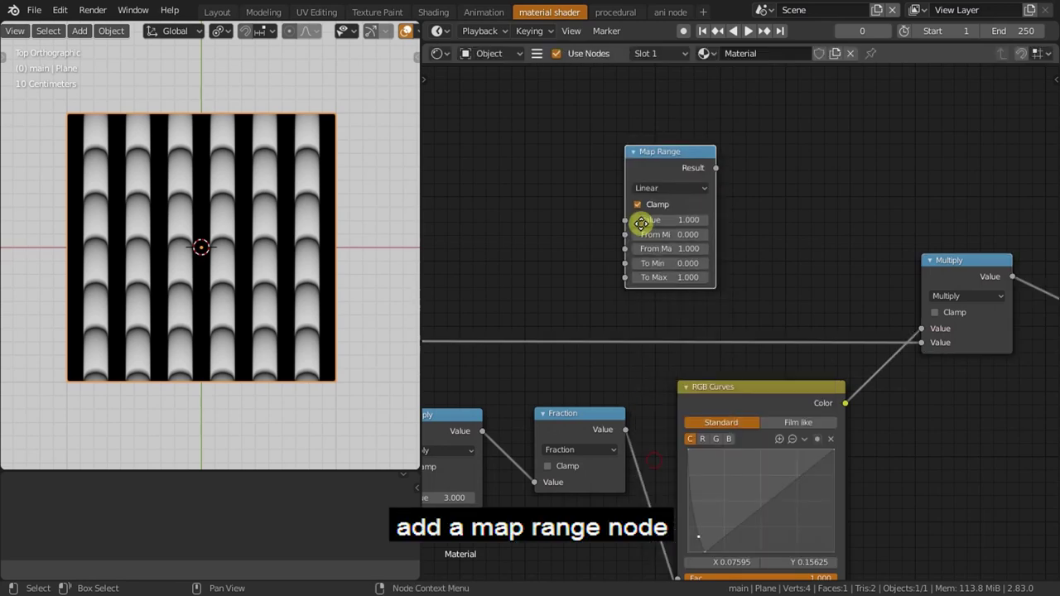
pyautogui.click(638, 223)
pyautogui.scroll(2, 629, 219)
pyautogui.click(615, 201)
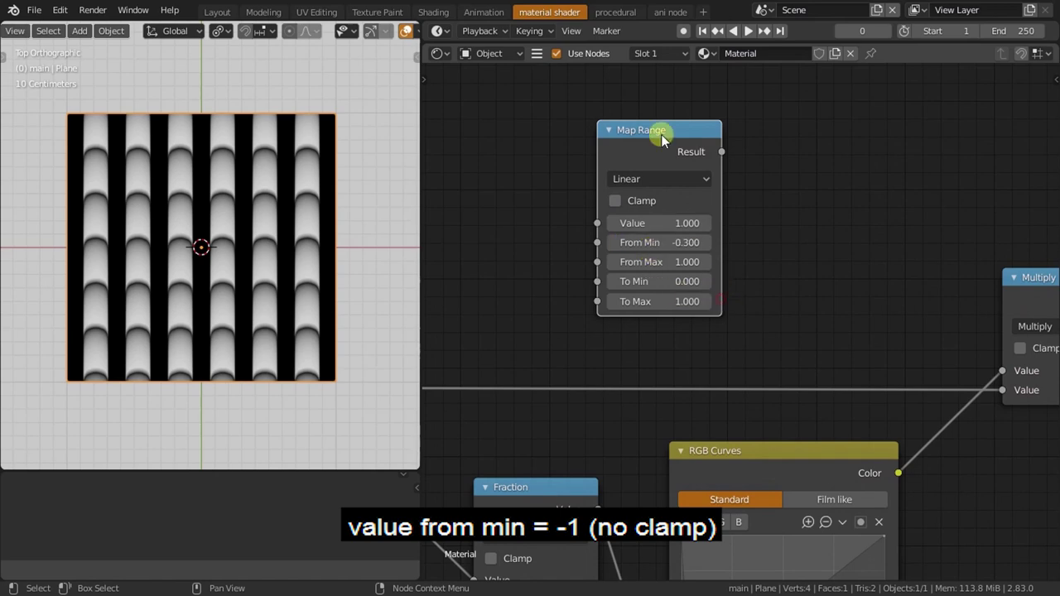
pyautogui.moveTo(651, 133); pyautogui.dragTo(557, 289)
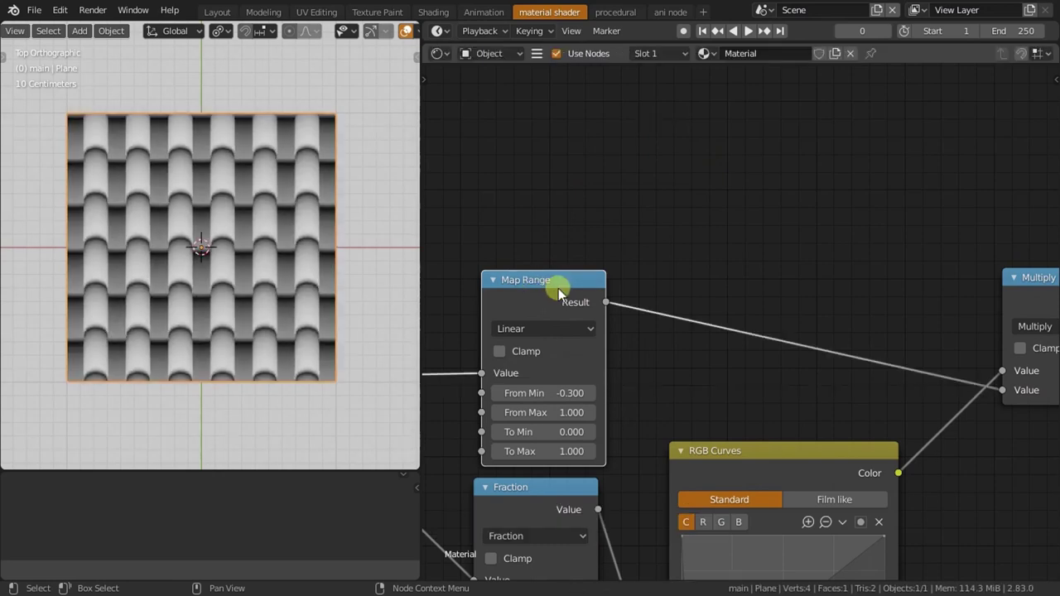
# - Set the Map Range From Min to -1.000
pyautogui.scroll(5, 214, 289)
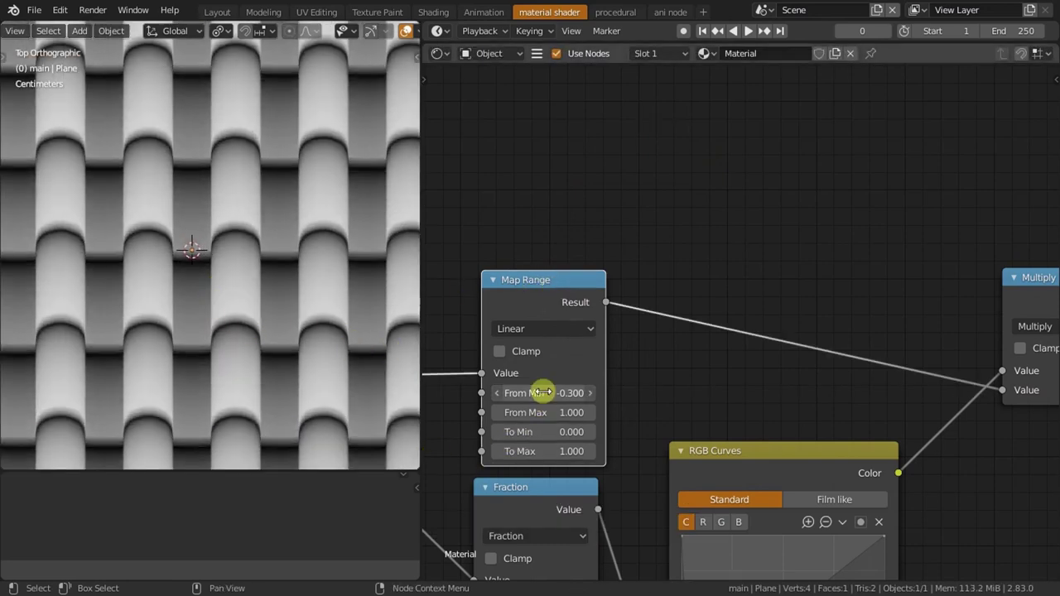
pyautogui.moveTo(542, 392); pyautogui.dragTo(544, 393)
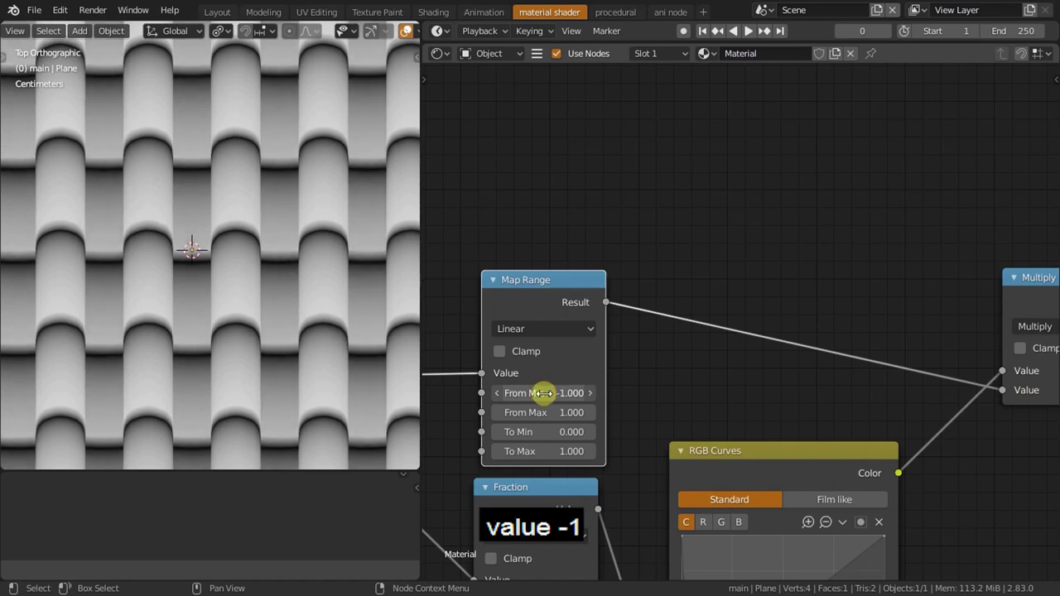
pyautogui.scroll(-6, 266, 292)
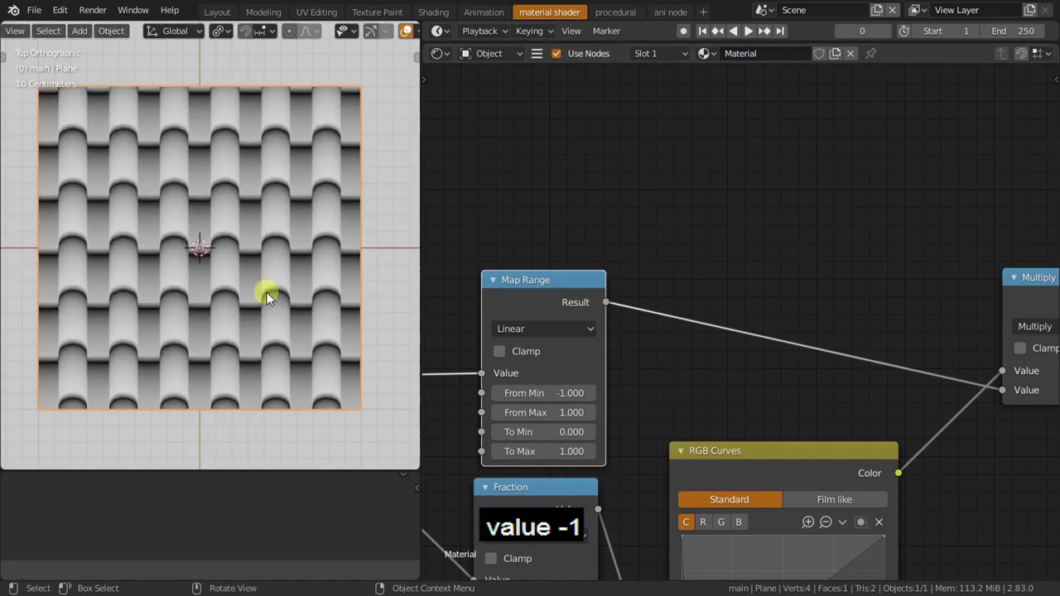
pyautogui.scroll(5, 267, 292)
pyautogui.scroll(-3, 723, 454)
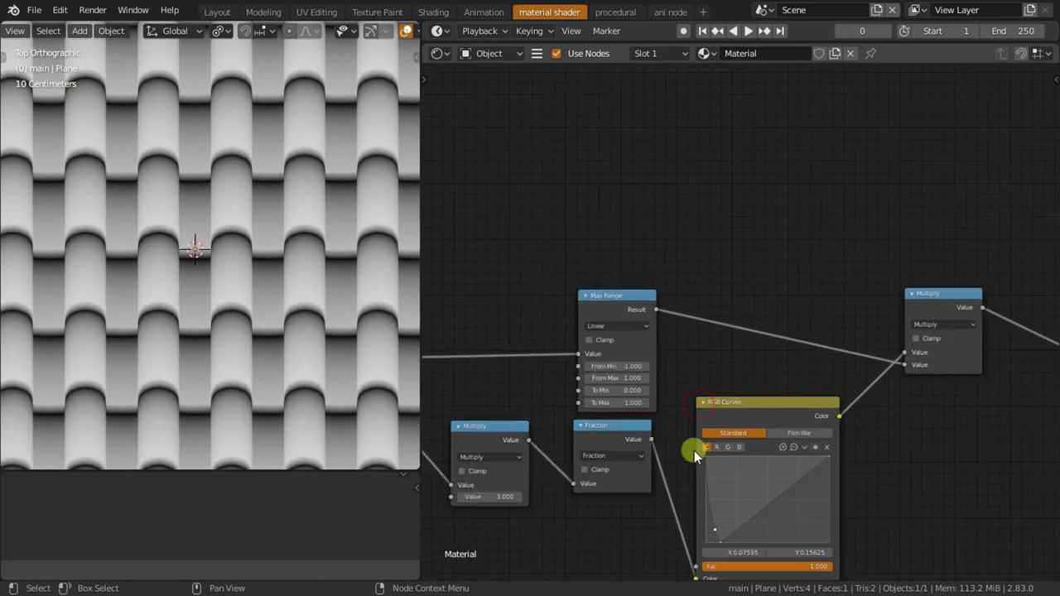
pyautogui.scroll(-3, 323, 370)
pyautogui.scroll(2, 323, 371)
pyautogui.scroll(-3, 817, 394)
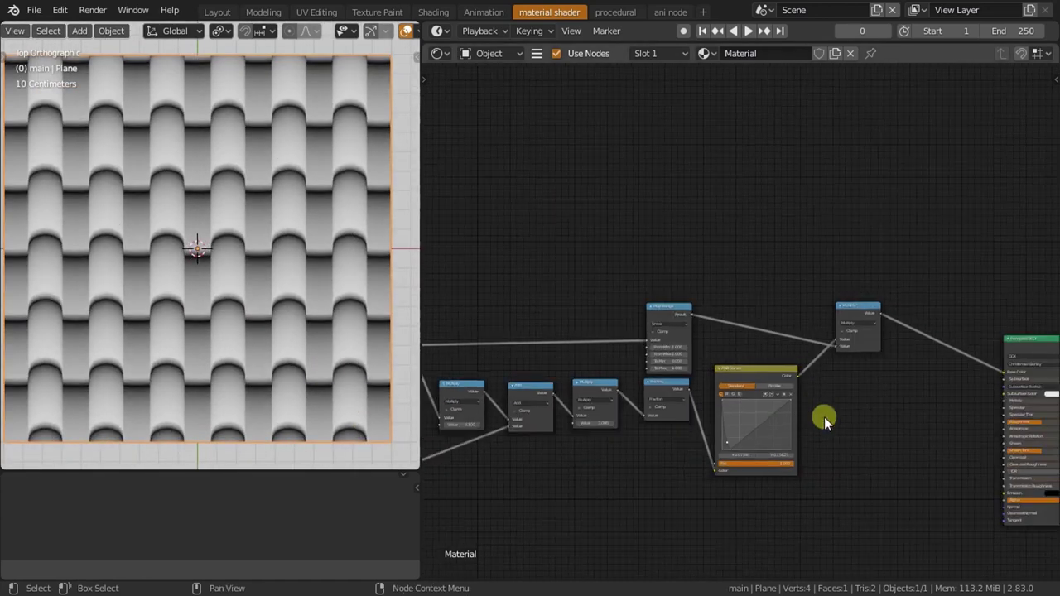
# - Move the Principled BSDF and Material Output nodes together to the right
pyautogui.moveTo(821, 419); pyautogui.dragTo(707, 395, button='middle')
pyautogui.keyDown('ctrl'); pyautogui.hscroll(2, 728, 389); pyautogui.keyUp('ctrl')
pyautogui.moveTo(812, 281); pyautogui.dragTo(923, 421)
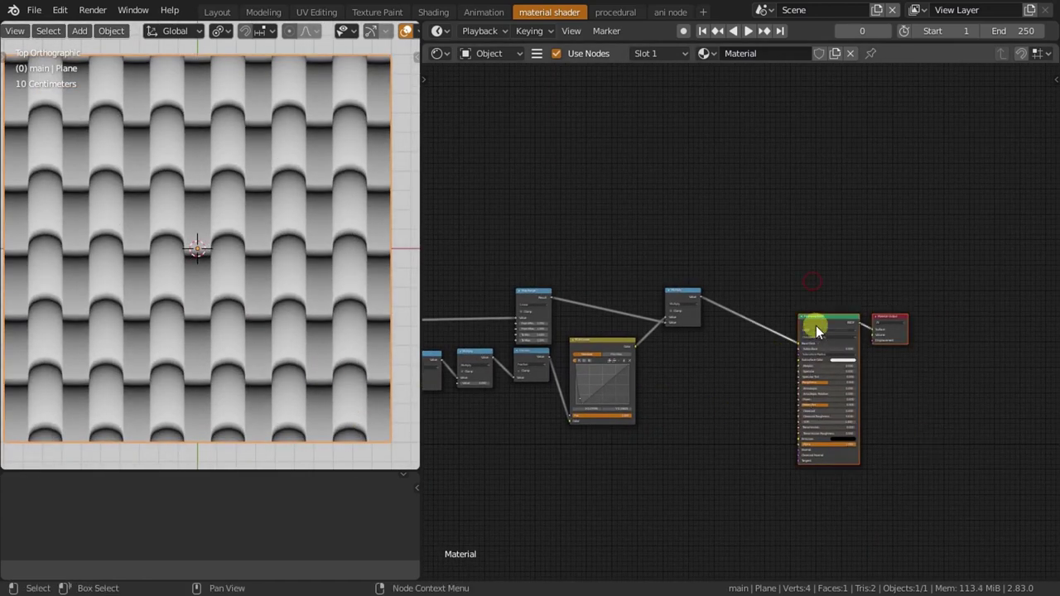
pyautogui.moveTo(815, 326); pyautogui.dragTo(927, 249)
pyautogui.moveTo(807, 295); pyautogui.dragTo(831, 301, button='middle')
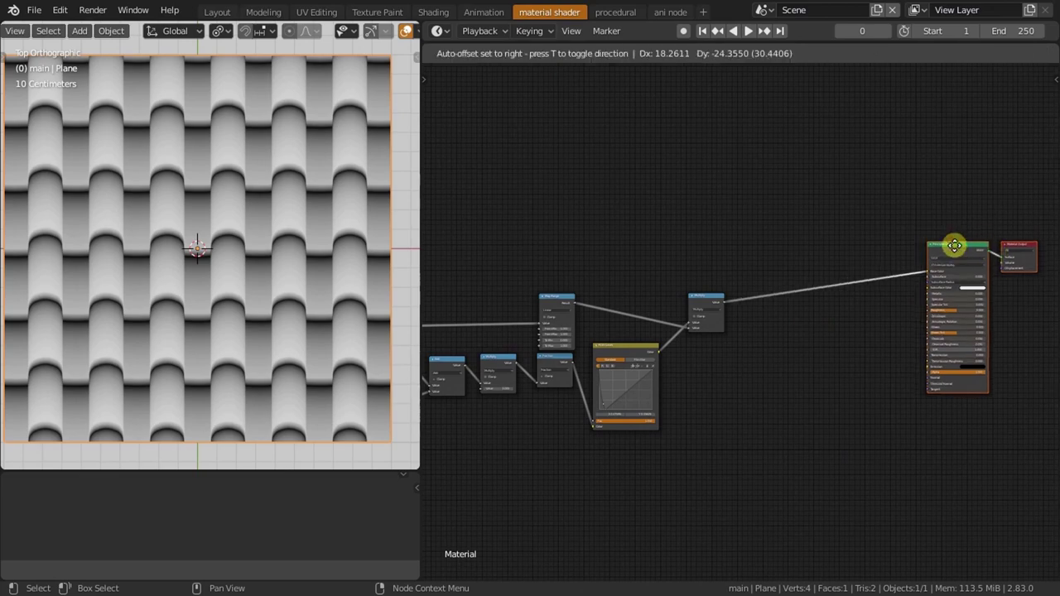
pyautogui.moveTo(967, 262); pyautogui.dragTo(966, 272)
pyautogui.scroll(2, 780, 334)
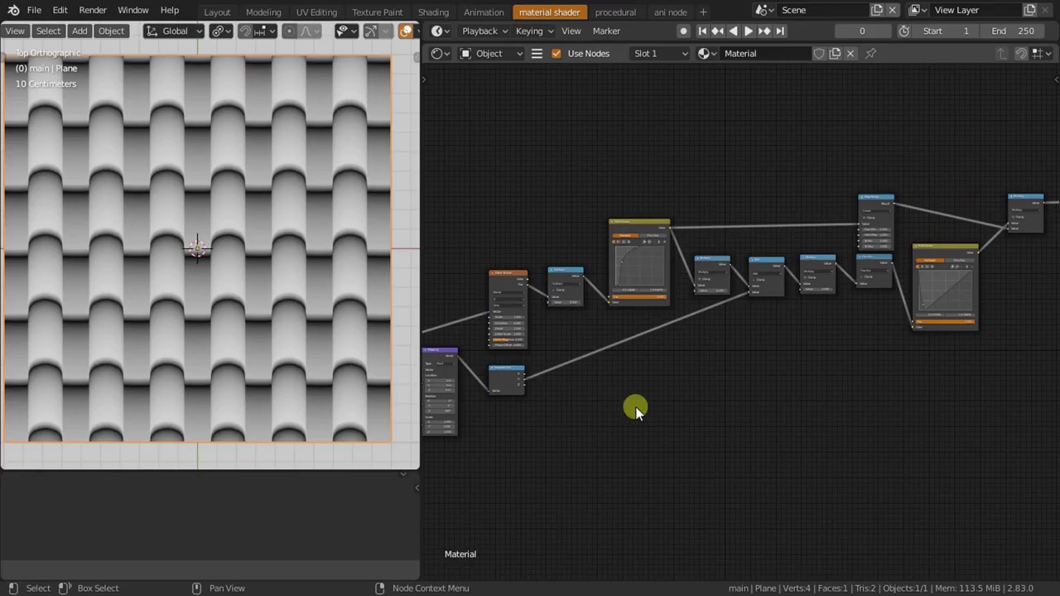
pyautogui.scroll(1, 634, 409)
# - Add a Musgrave Texture beside Separate XYZ and a reroute point on the Object link
pyautogui.scroll(1, 717, 367)
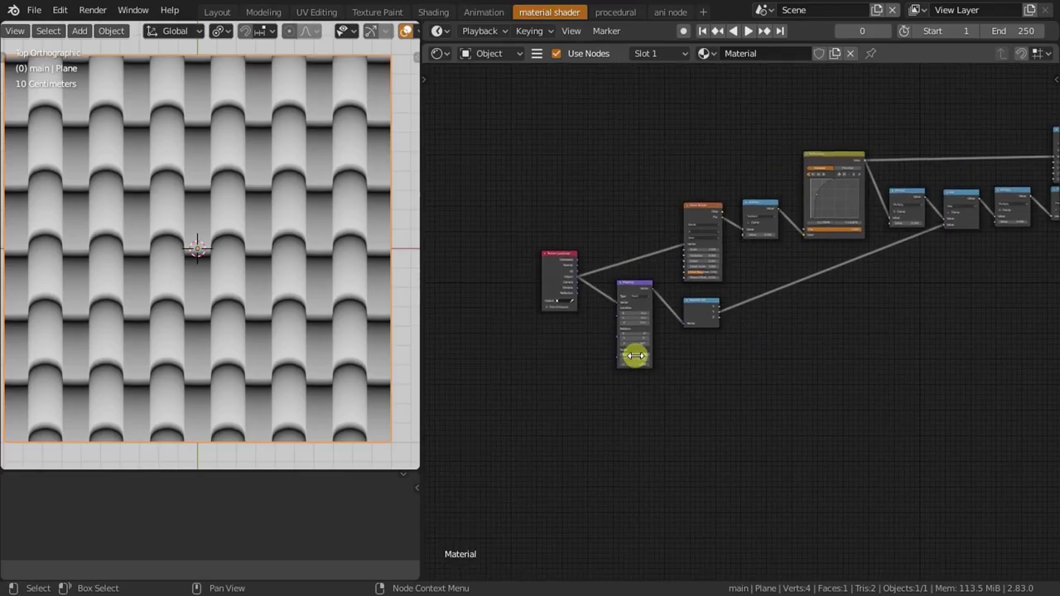
pyautogui.scroll(1, 634, 356)
pyautogui.hotkey('shift', 'a')
pyautogui.click(696, 463)
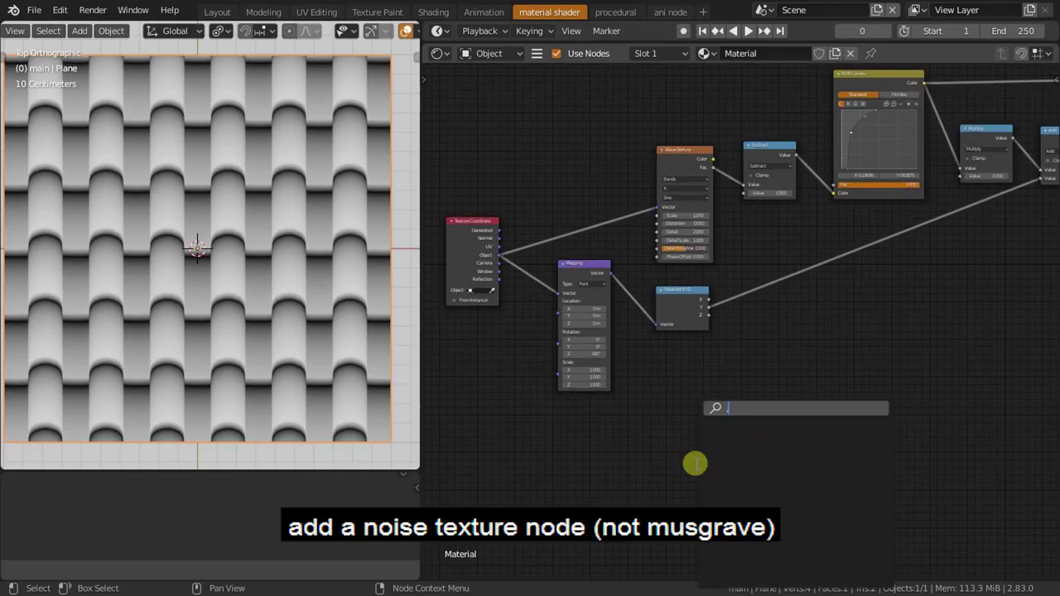
pyautogui.write('mus')
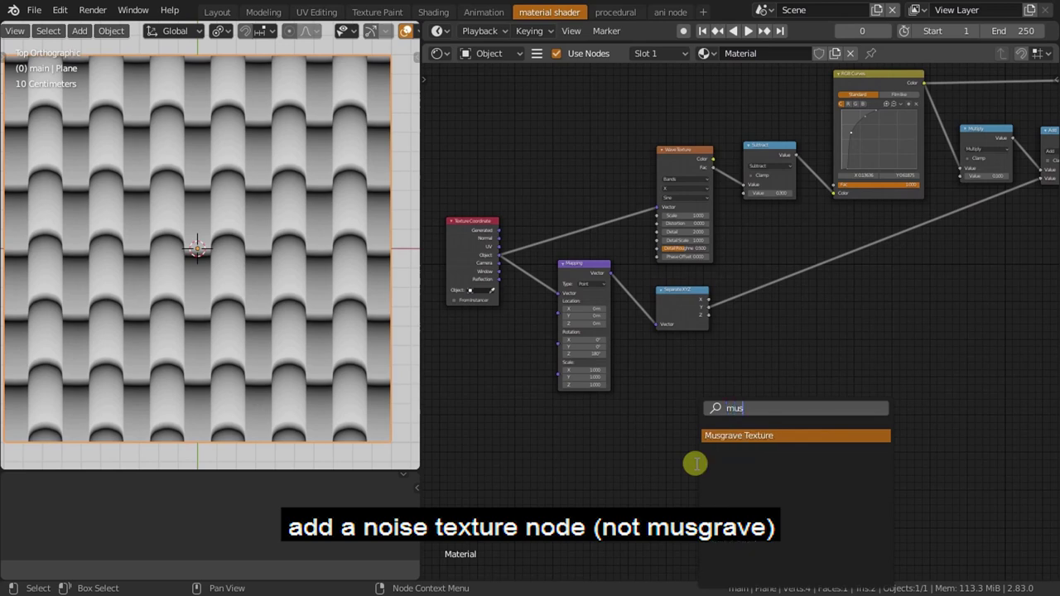
pyautogui.click(712, 443)
pyautogui.click(677, 343)
pyautogui.scroll(1, 681, 339)
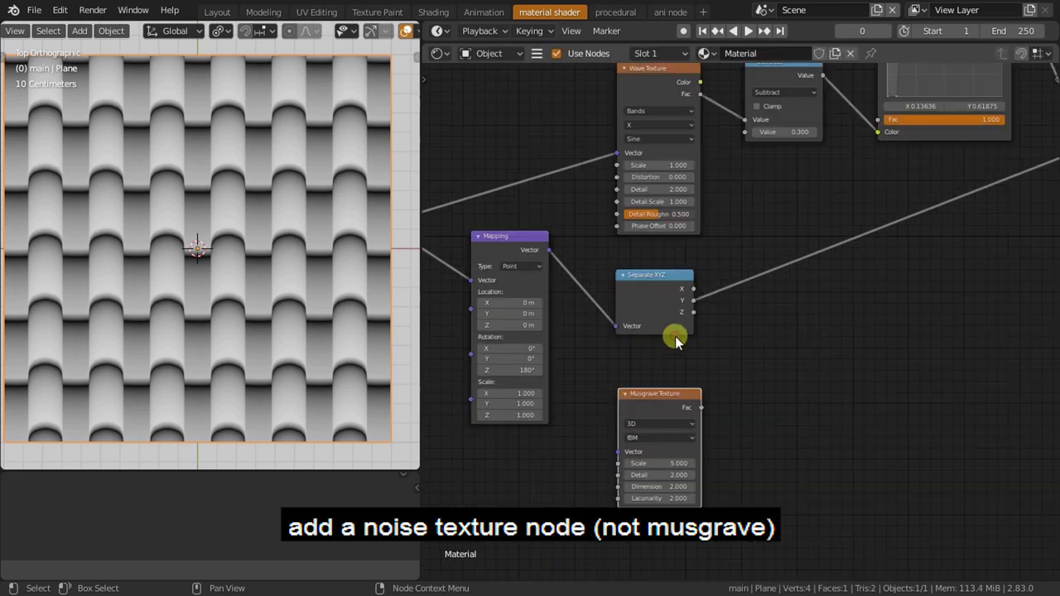
pyautogui.scroll(1, 687, 308)
pyautogui.moveTo(655, 371); pyautogui.dragTo(777, 339)
pyautogui.moveTo(793, 353); pyautogui.dragTo(893, 356, button='middle')
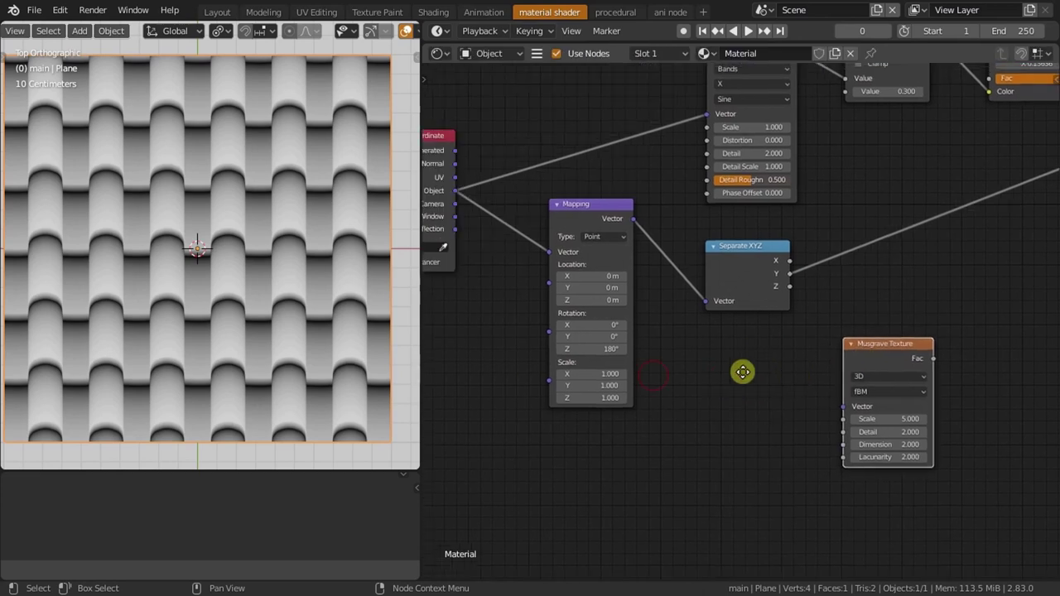
pyautogui.moveTo(893, 357); pyautogui.dragTo(759, 367)
pyautogui.moveTo(759, 367); pyautogui.dragTo(781, 347, button='middle')
pyautogui.keyDown('shift'); pyautogui.moveTo(528, 137); pyautogui.dragTo(525, 253, button='right'); pyautogui.keyUp('shift')
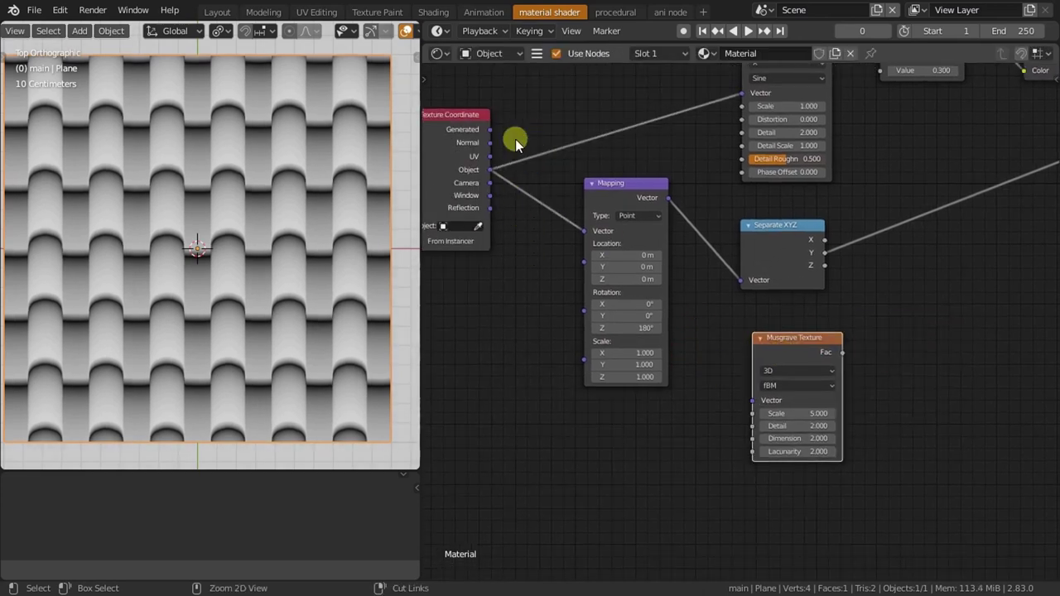
# - Insert a Vector Math node set to Scale right after Texture Coordinate
pyautogui.hotkey('shift', 'a')
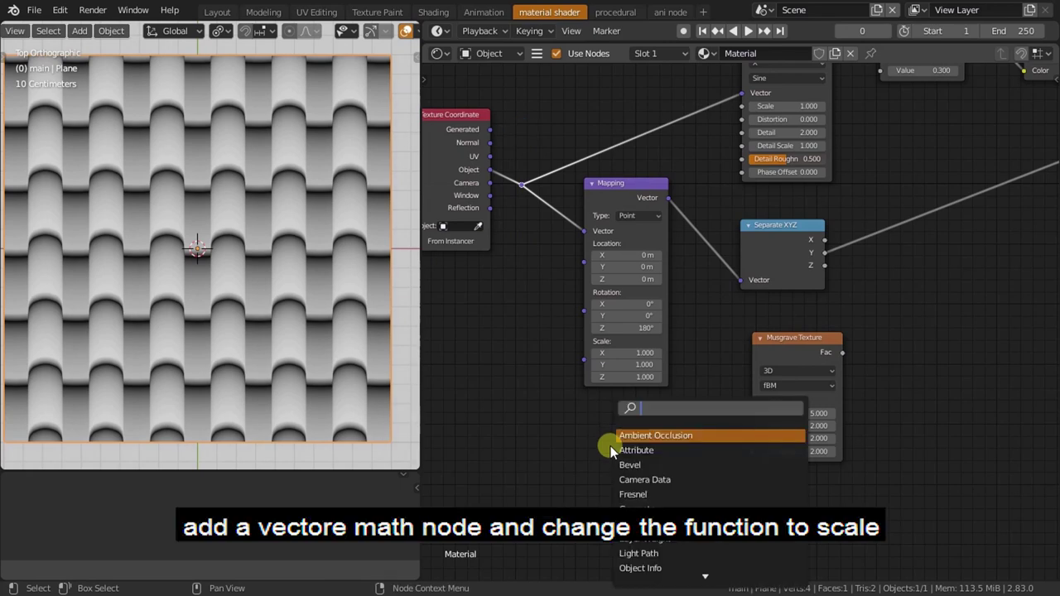
pyautogui.write('math')
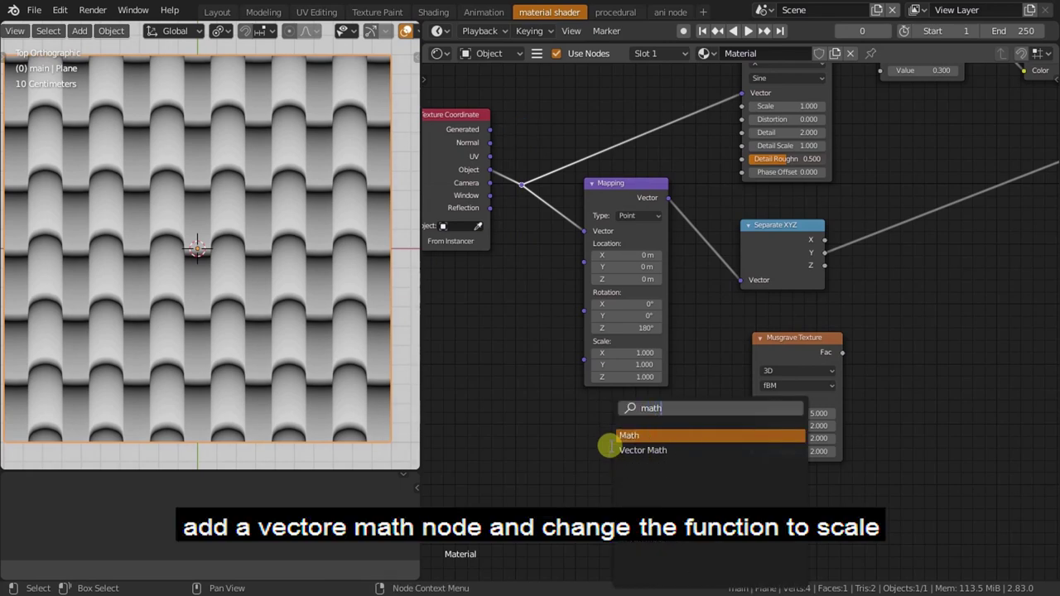
pyautogui.click(620, 450)
pyautogui.click(493, 311)
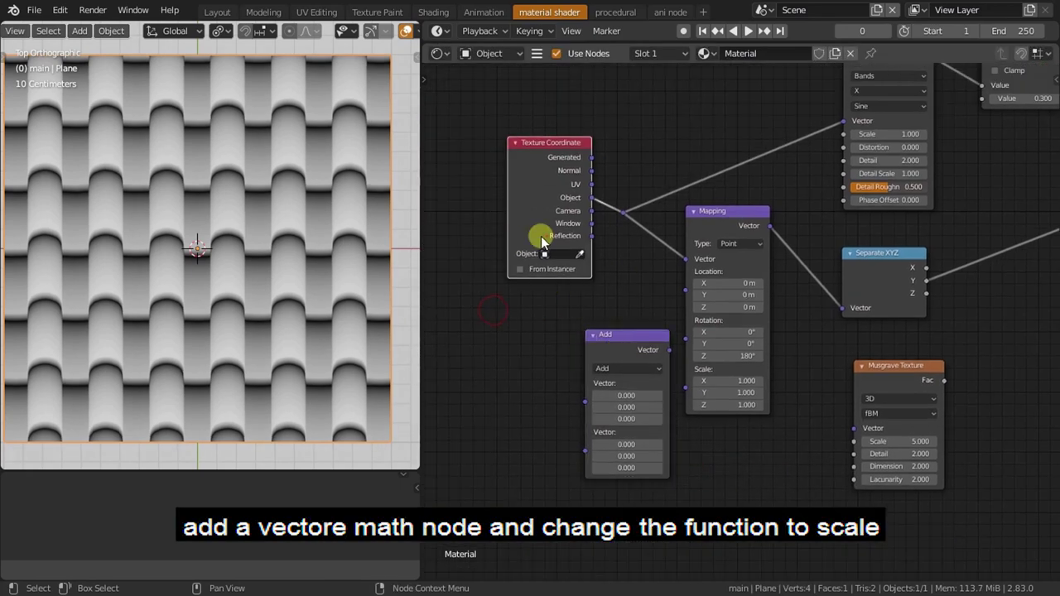
pyautogui.moveTo(543, 241); pyautogui.dragTo(456, 259)
pyautogui.click(612, 368)
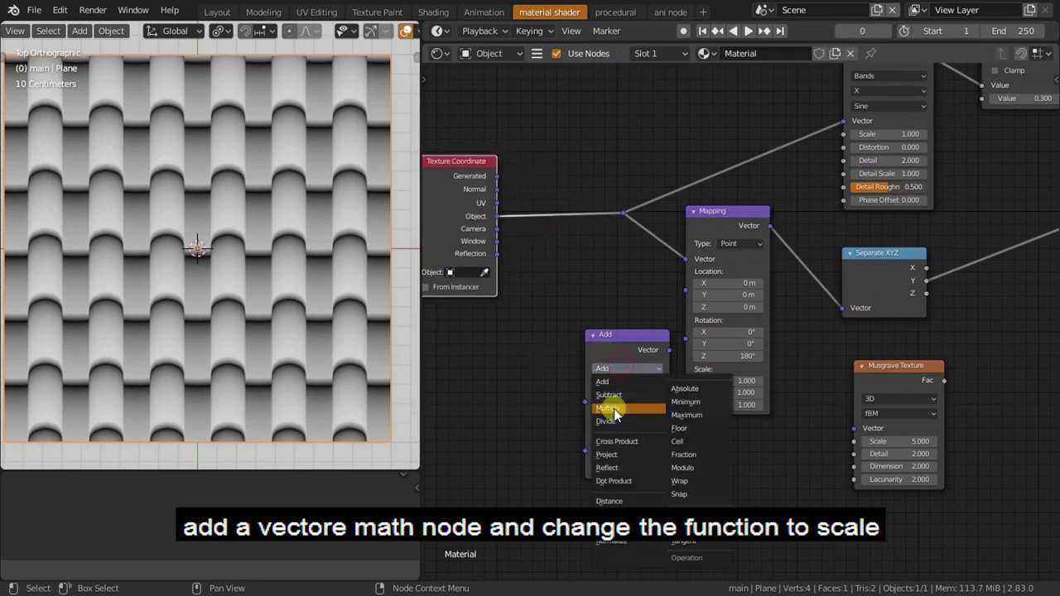
pyautogui.click(611, 528)
pyautogui.moveTo(624, 347)
pyautogui.mouseDown()
pyautogui.moveTo(562, 173)
pyautogui.moveTo(571, 179)
pyautogui.mouseUp()
pyautogui.moveTo(590, 222)
pyautogui.mouseDown()
pyautogui.moveTo(626, 229)
pyautogui.moveTo(588, 224)
pyautogui.moveTo(565, 332)
pyautogui.mouseUp()
# - Link the scaled coordinates to the Musgrave Vector input through a reroute point
pyautogui.scroll(-1, 749, 421)
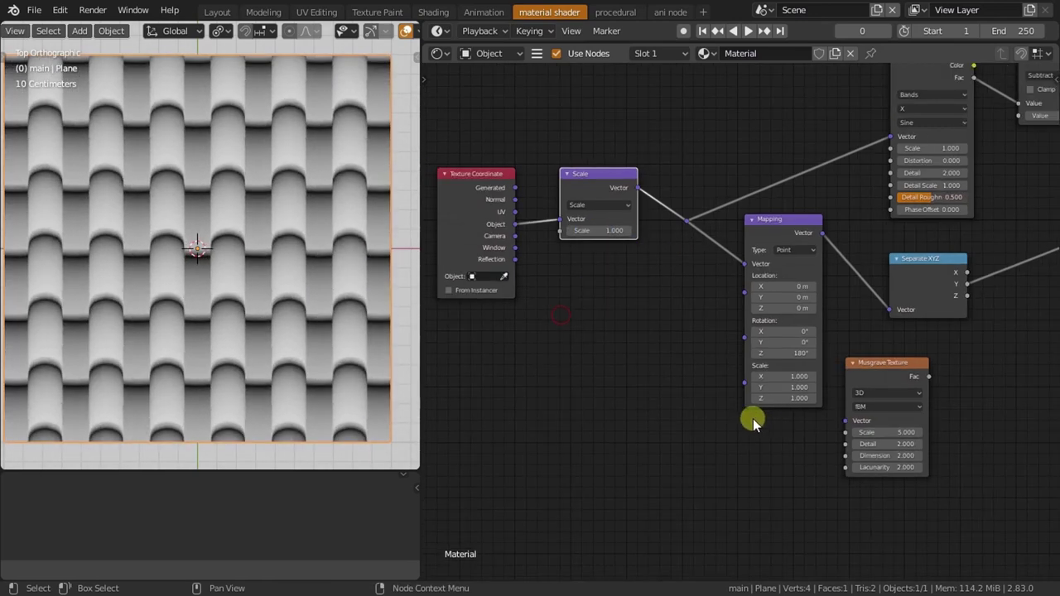
pyautogui.scroll(-2, 640, 241)
pyautogui.moveTo(667, 222); pyautogui.dragTo(796, 380)
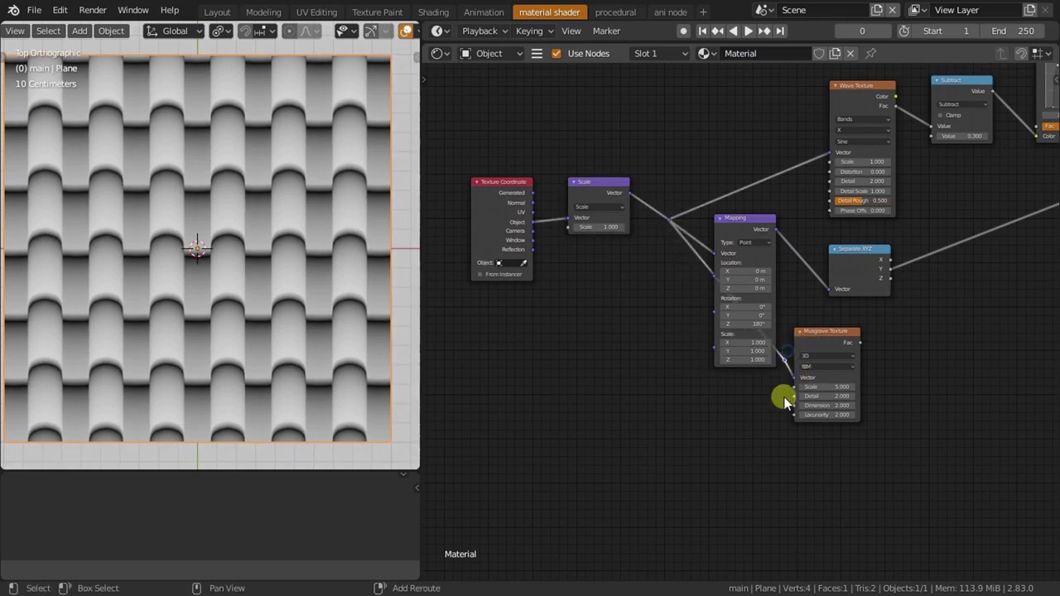
pyautogui.press('g')
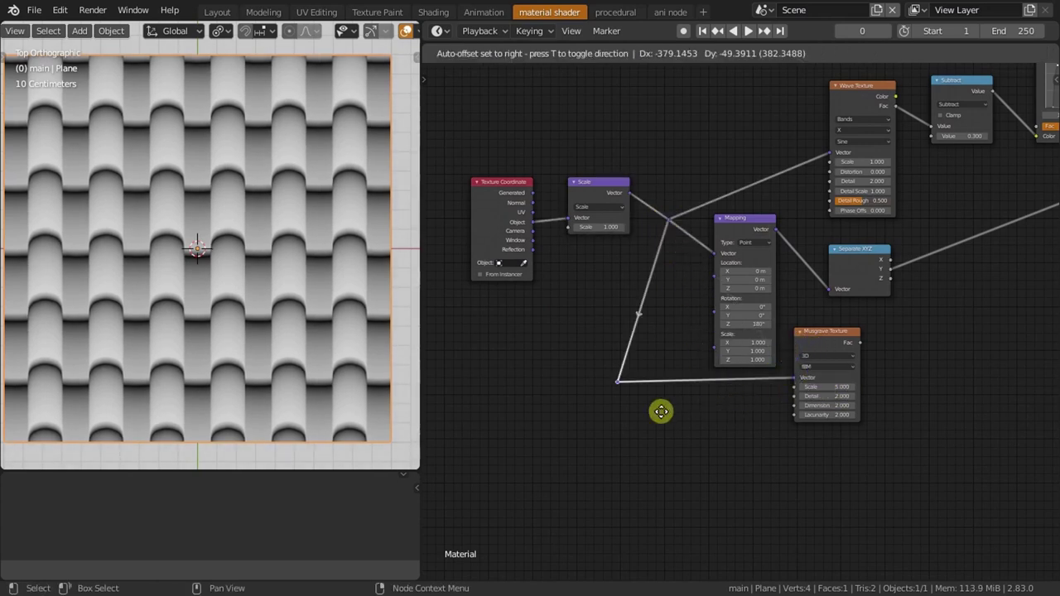
pyautogui.click(725, 408)
pyautogui.keyDown('ctrl'); pyautogui.scroll(-3, 764, 372); pyautogui.keyUp('ctrl')
pyautogui.keyDown('ctrl'); pyautogui.scroll(-3, 734, 365); pyautogui.keyUp('ctrl')
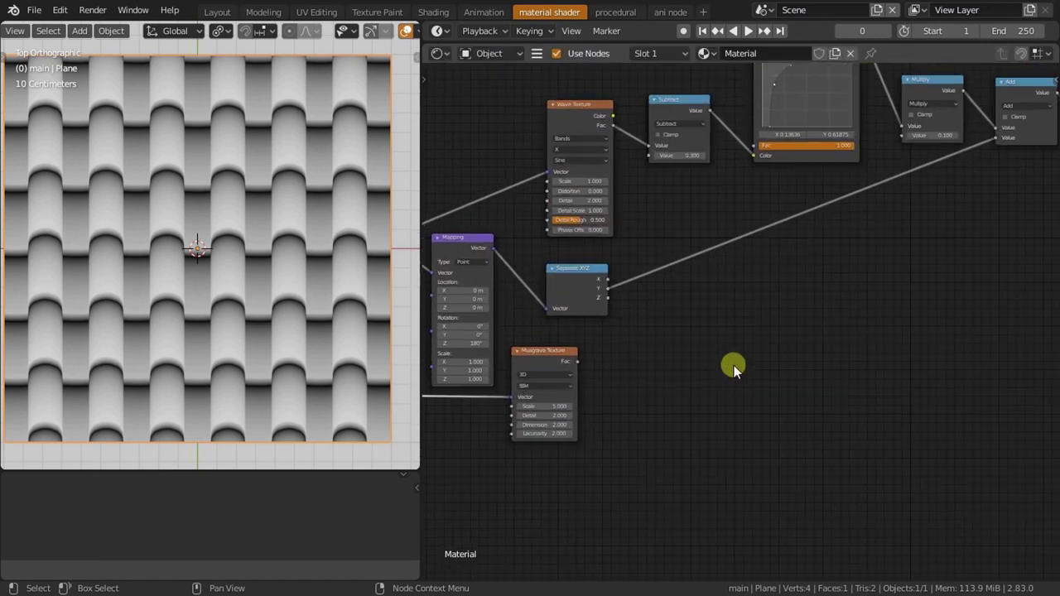
# - Replace the Musgrave Texture with a new Noise Texture node placed in its spot
pyautogui.scroll(2, 591, 383)
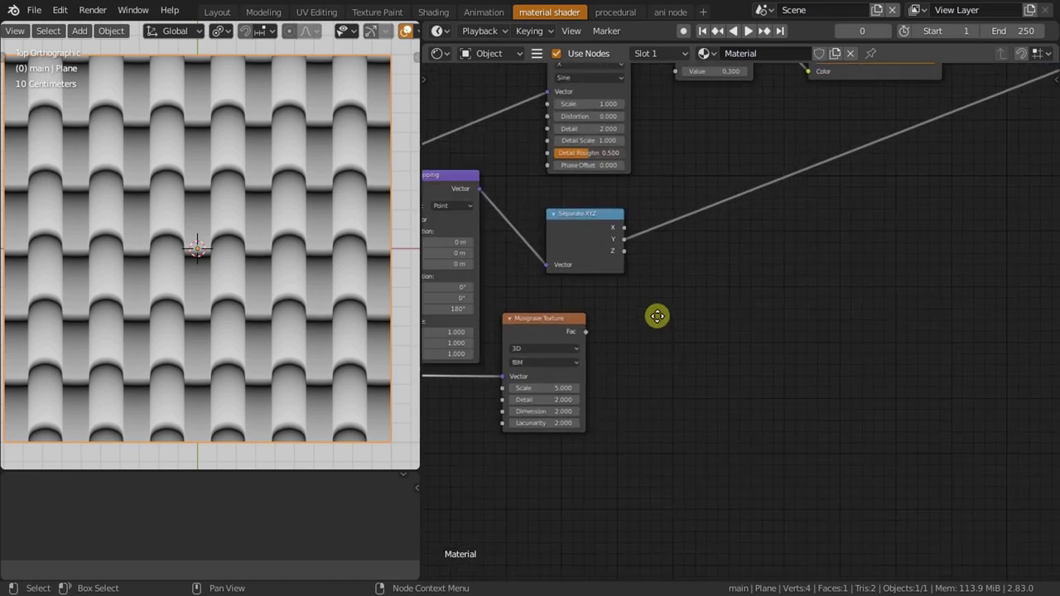
pyautogui.moveTo(655, 315); pyautogui.dragTo(645, 383, button='middle')
pyautogui.hotkey('shift', 'a')
pyautogui.write('noi')
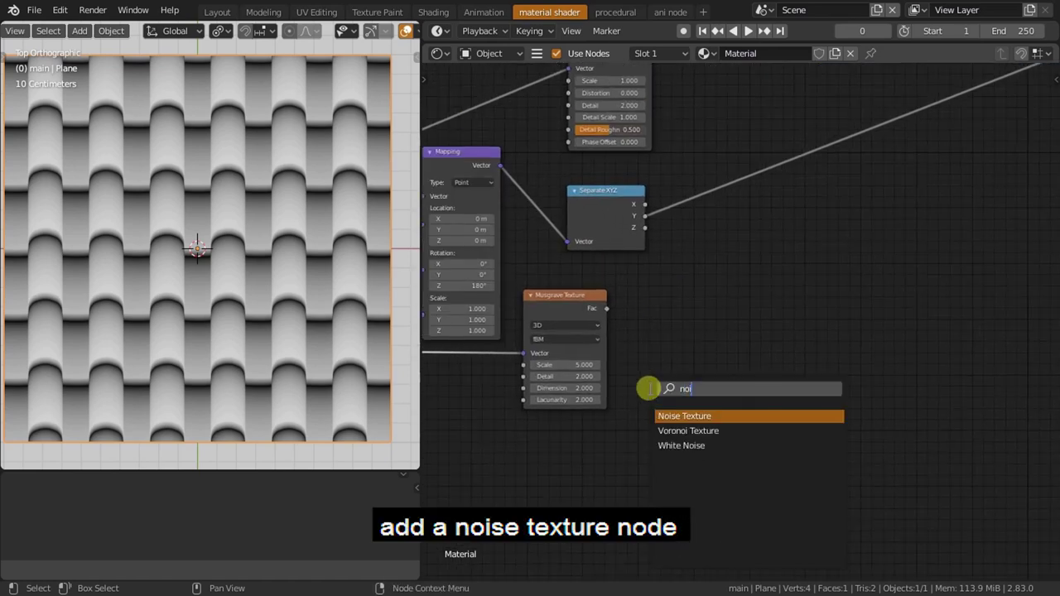
pyautogui.click(666, 414)
pyautogui.click(634, 315)
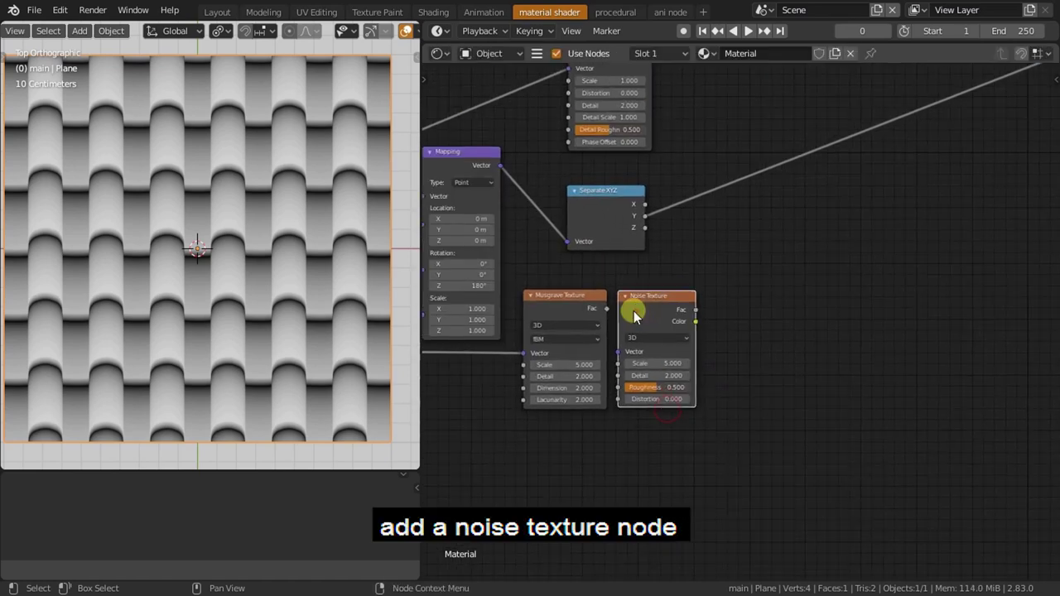
pyautogui.moveTo(575, 306); pyautogui.dragTo(747, 407)
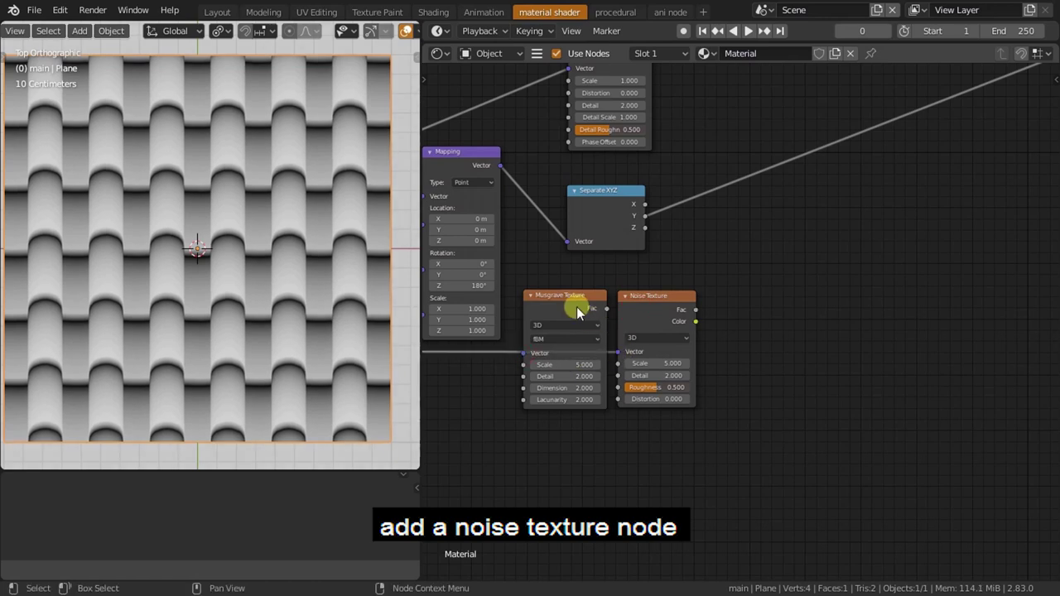
pyautogui.press('Delete')
pyautogui.moveTo(671, 308)
pyautogui.mouseDown()
pyautogui.moveTo(625, 312)
pyautogui.moveTo(668, 343)
pyautogui.mouseUp()
# - Duplicate the Noise Texture as a second chained noise with roughness 0
pyautogui.hotkey('shift', 'd')
pyautogui.click(705, 295)
pyautogui.scroll(2, 828, 371)
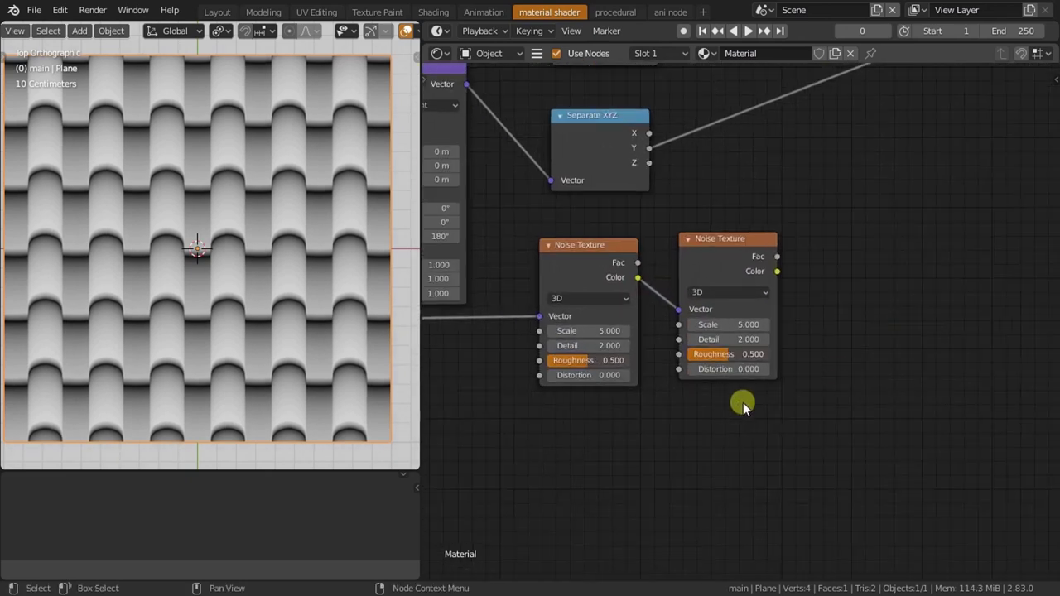
pyautogui.scroll(1, 742, 402)
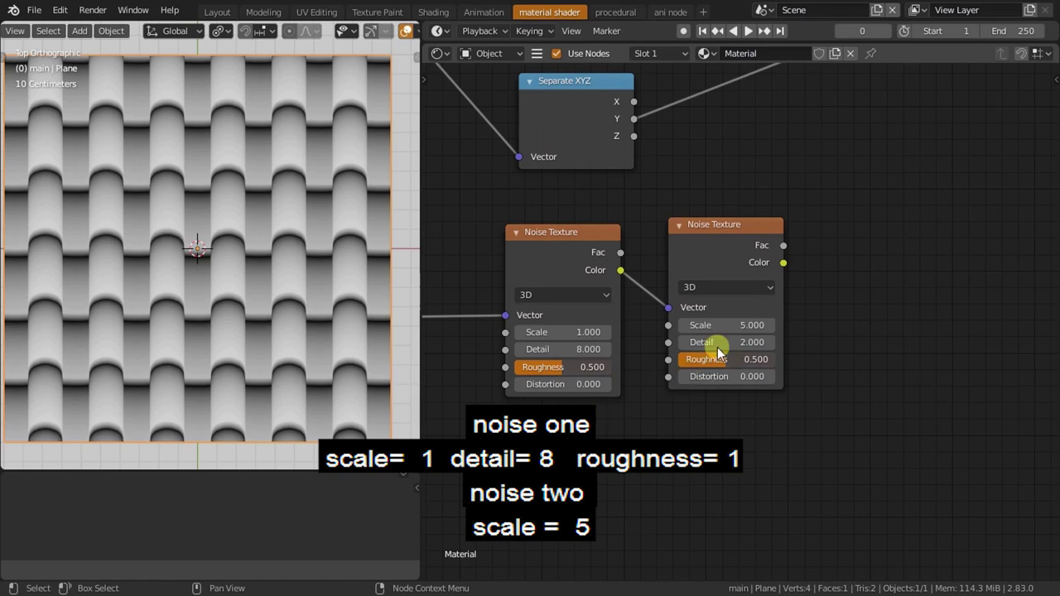
pyautogui.click(750, 325)
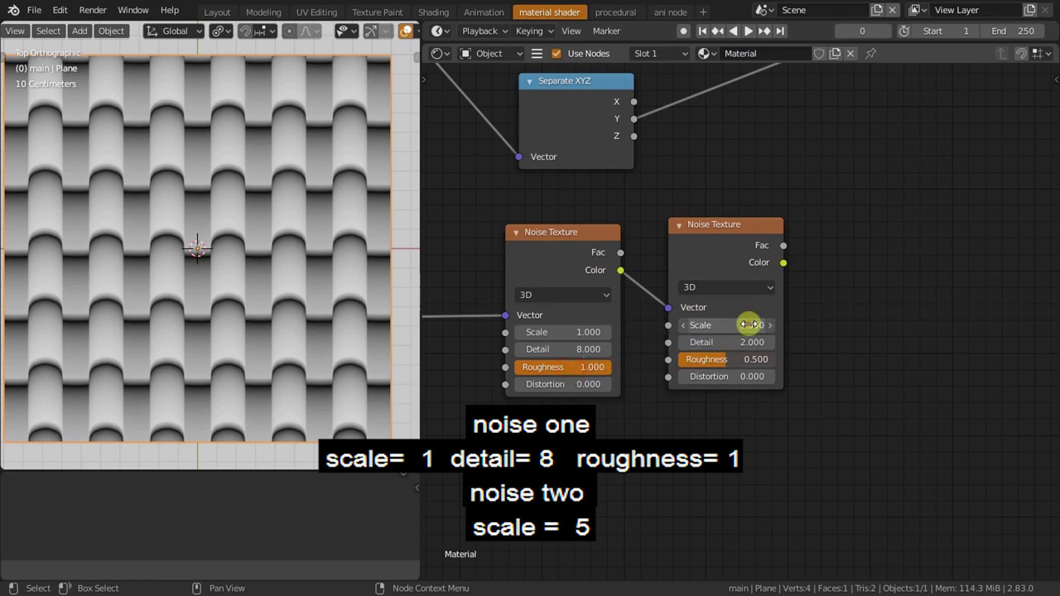
pyautogui.press('Return')
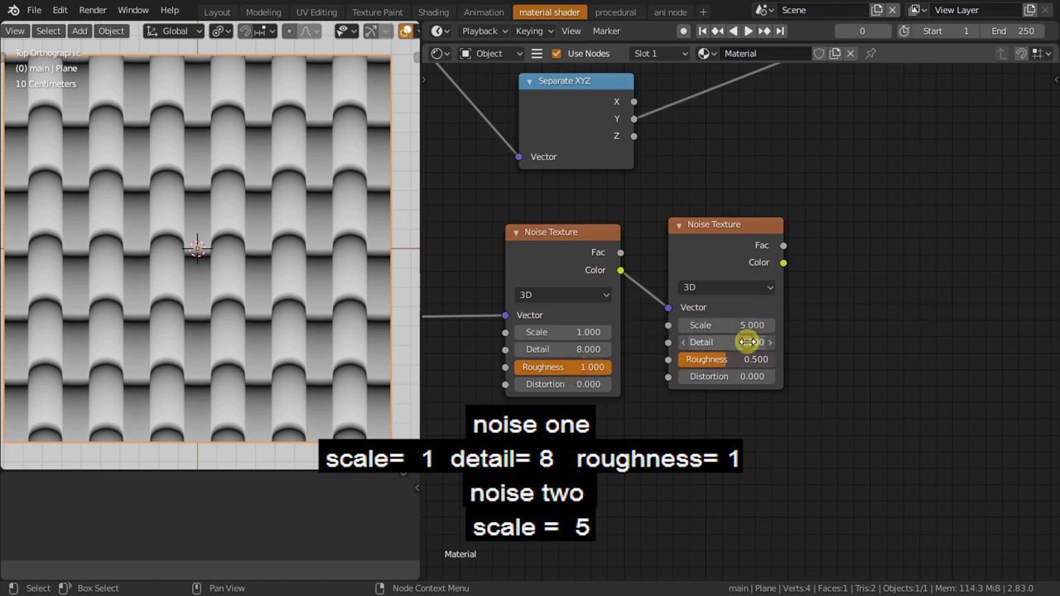
pyautogui.write('0')
pyautogui.press('Return')
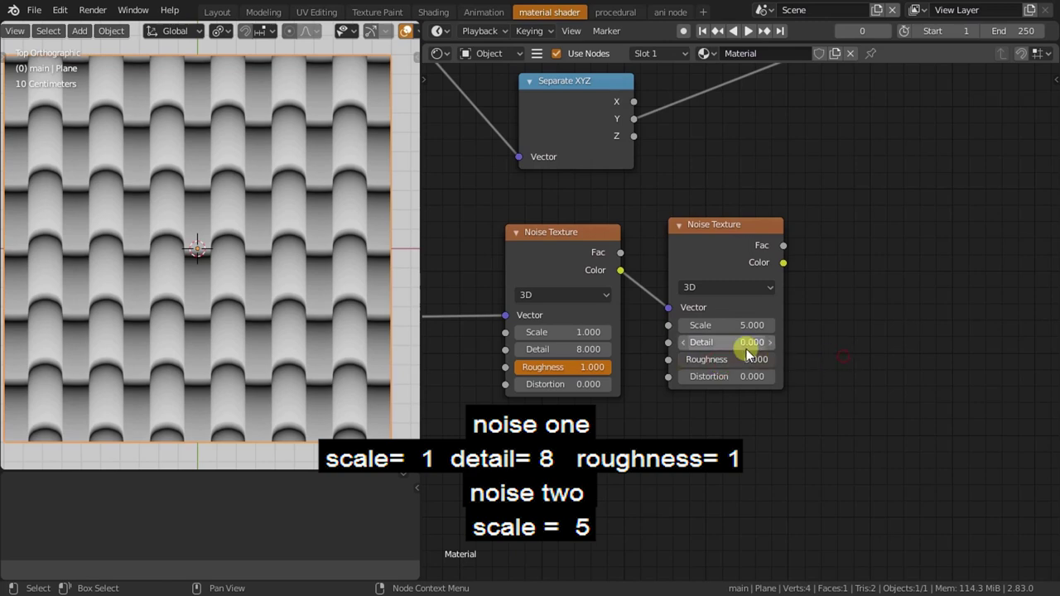
pyautogui.click(892, 351)
pyautogui.scroll(-3, 942, 355)
# - Connect the second Noise Texture to the Material Output to preview it on the plane
pyautogui.scroll(-3, 941, 354)
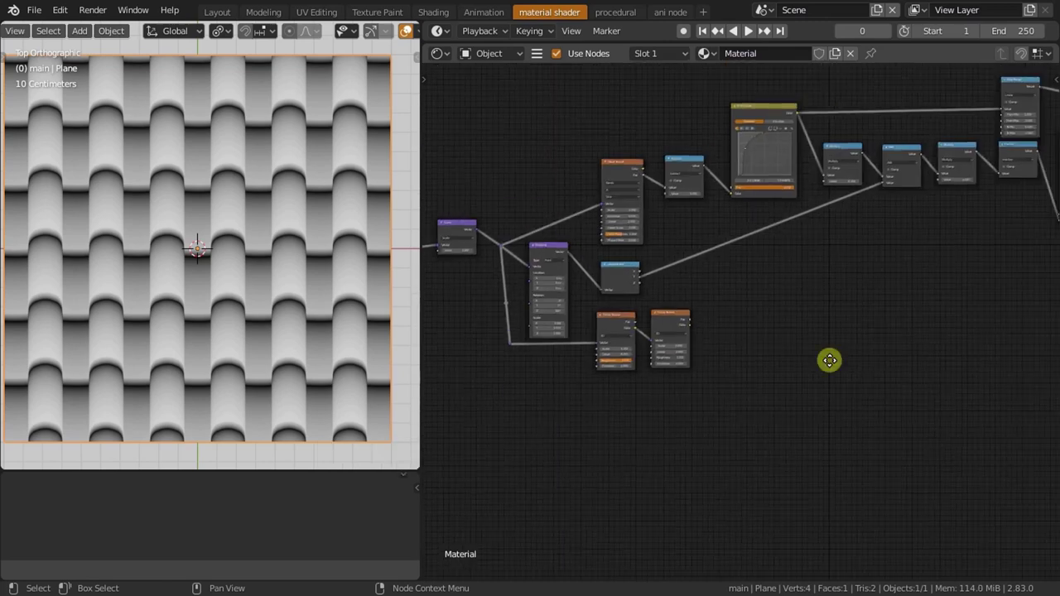
pyautogui.moveTo(923, 346); pyautogui.dragTo(858, 371, button='middle')
pyautogui.scroll(-1, 811, 368)
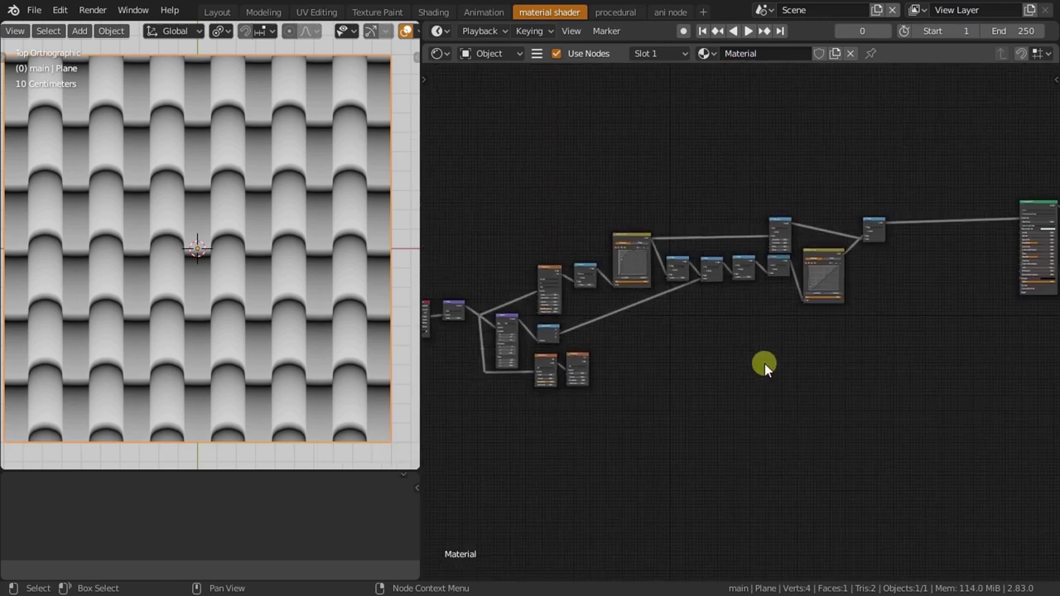
pyautogui.moveTo(553, 366); pyautogui.dragTo(986, 227)
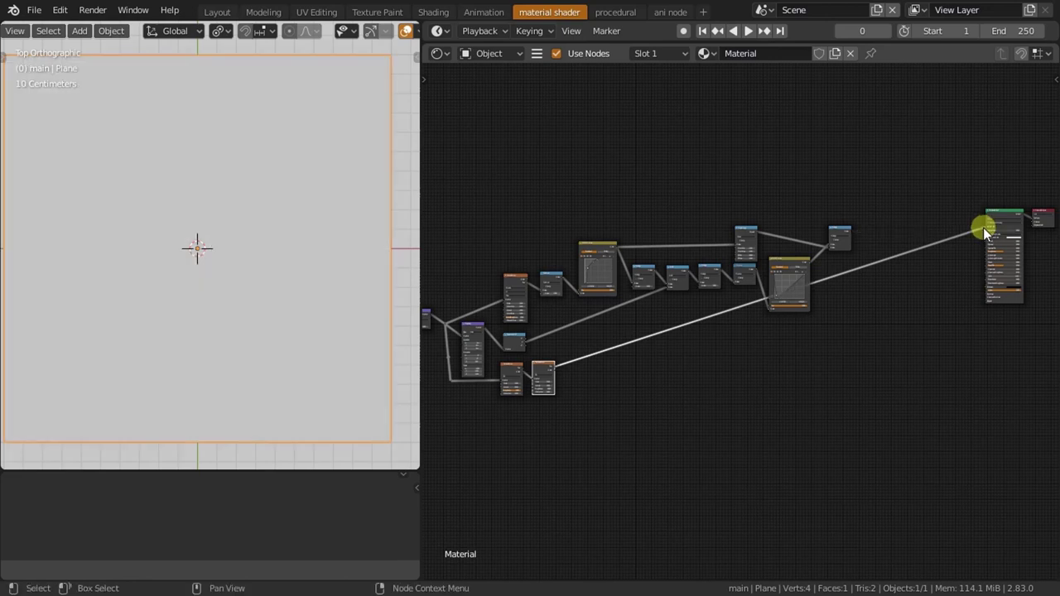
pyautogui.moveTo(615, 347); pyautogui.dragTo(777, 296, button='middle')
pyautogui.scroll(2, 742, 306)
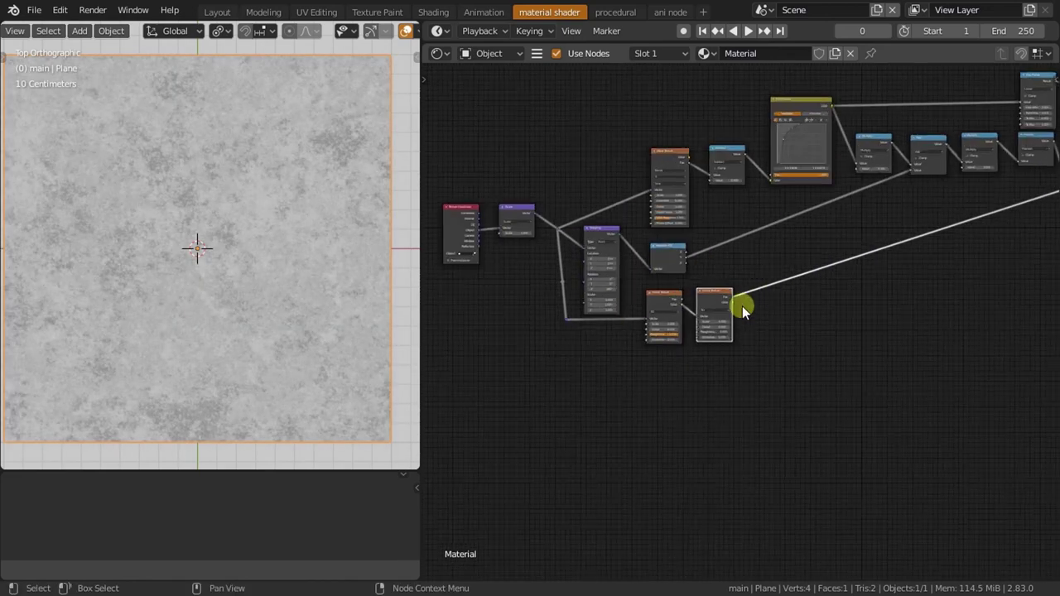
pyautogui.scroll(1, 657, 315)
pyautogui.scroll(3, 655, 314)
pyautogui.scroll(3, 660, 321)
pyautogui.moveTo(659, 319); pyautogui.dragTo(760, 289, button='middle')
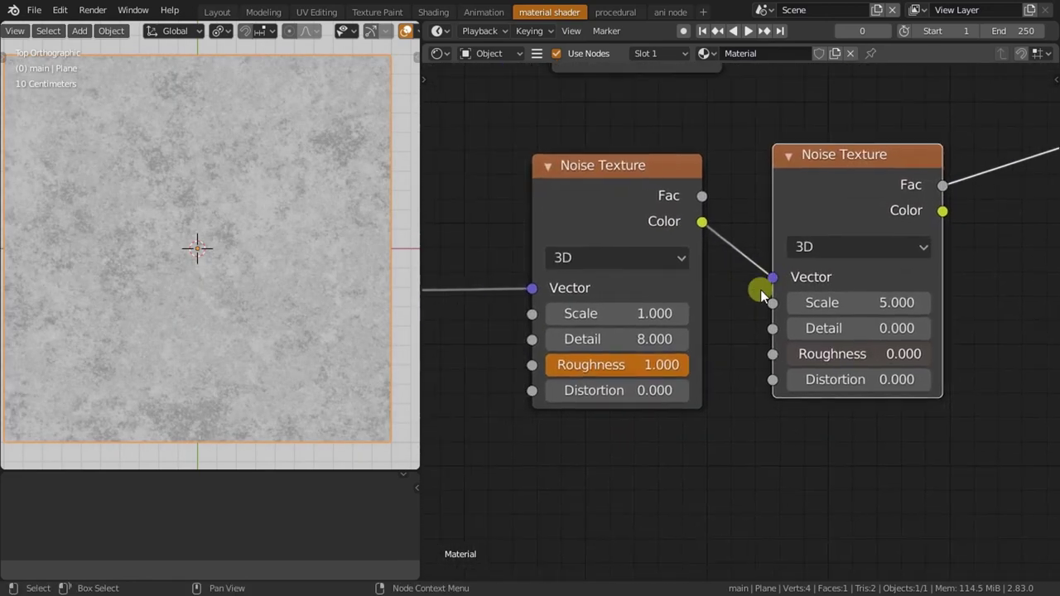
# - Set the first Noise Texture's scale to 5 and the second's to 1
pyautogui.click(621, 316)
pyautogui.write('5')
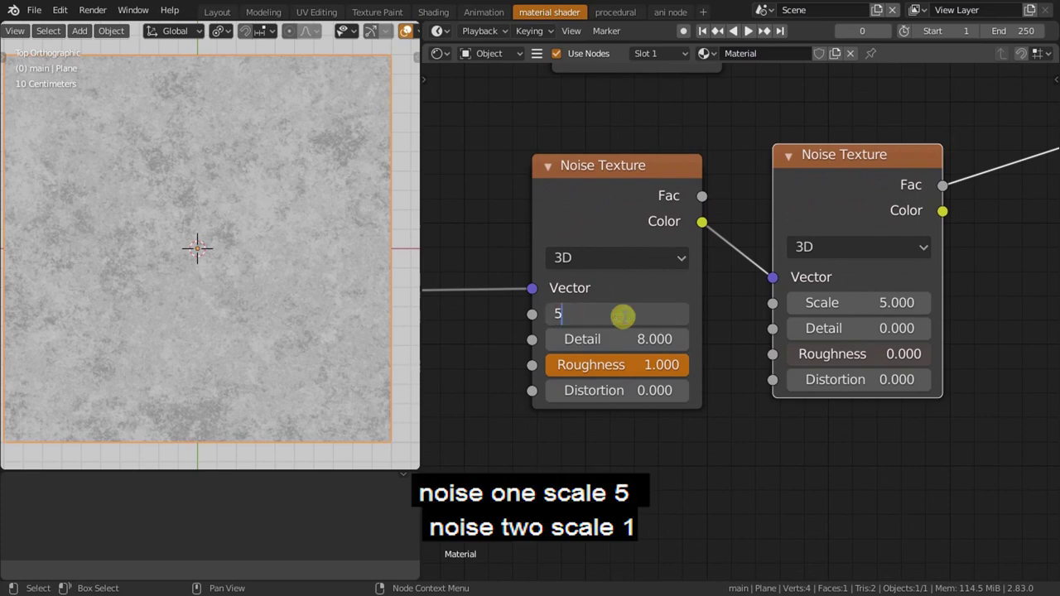
pyautogui.press('Return')
pyautogui.click(872, 303)
pyautogui.write('1')
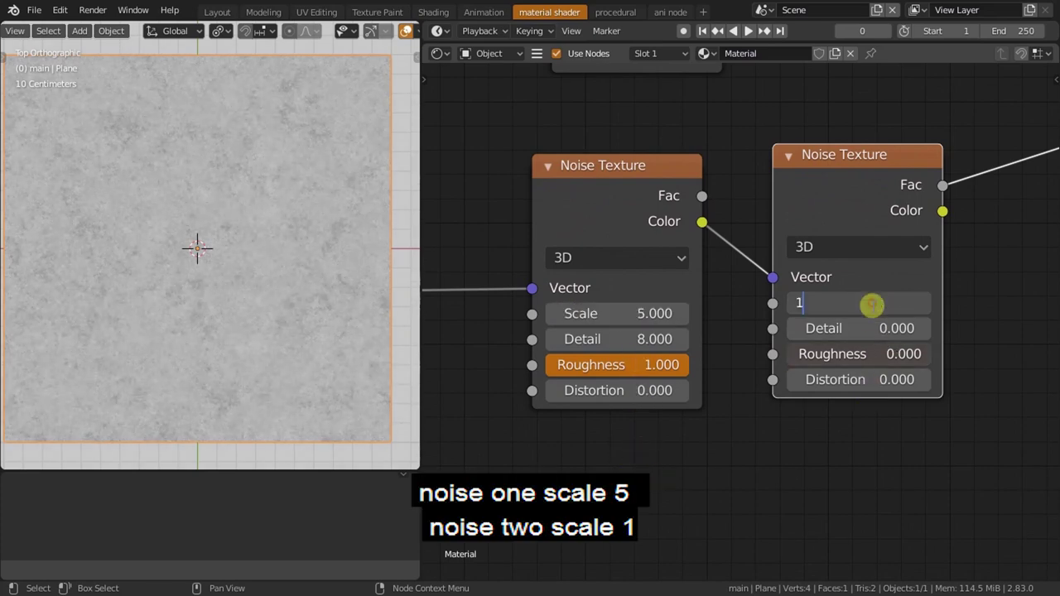
pyautogui.click(835, 434)
pyautogui.scroll(2, 214, 293)
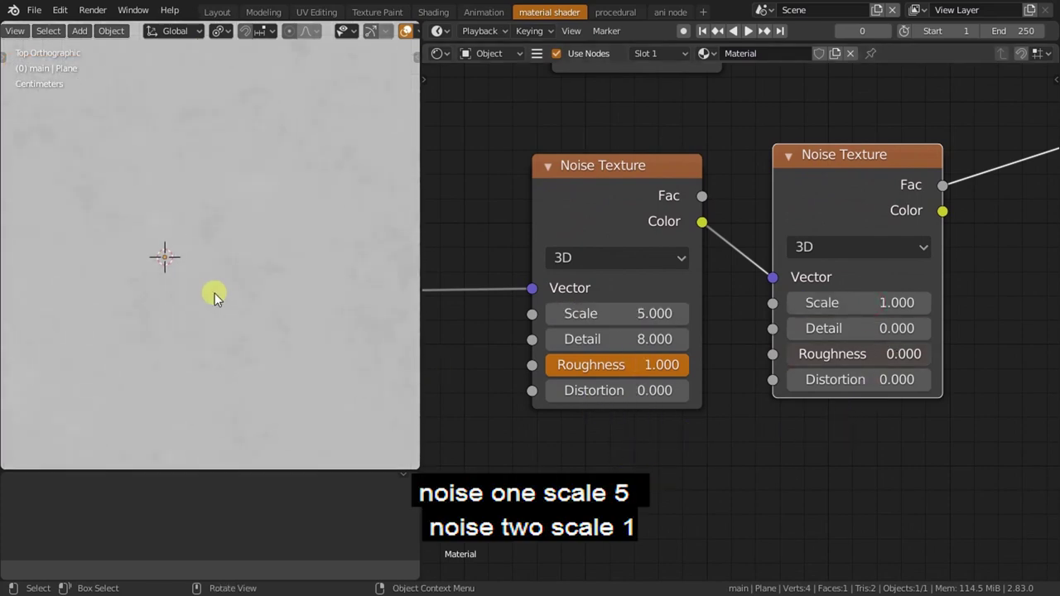
pyautogui.scroll(-2, 994, 422)
pyautogui.scroll(-2, 279, 266)
pyautogui.scroll(1, 280, 267)
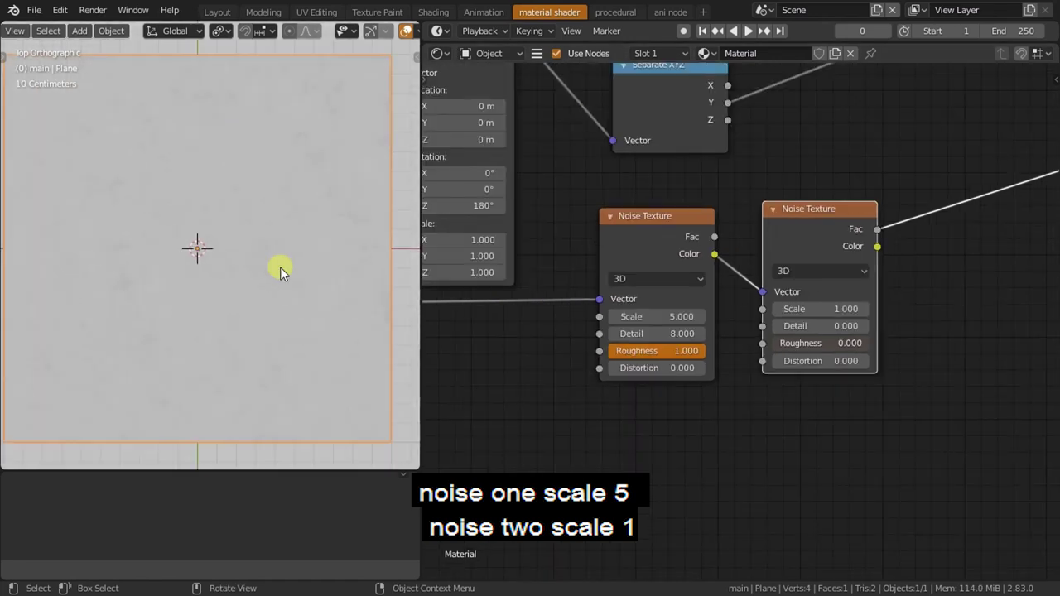
pyautogui.moveTo(933, 413); pyautogui.dragTo(757, 467, button='middle')
pyautogui.hotkey('shift', 'a')
pyautogui.click(757, 466)
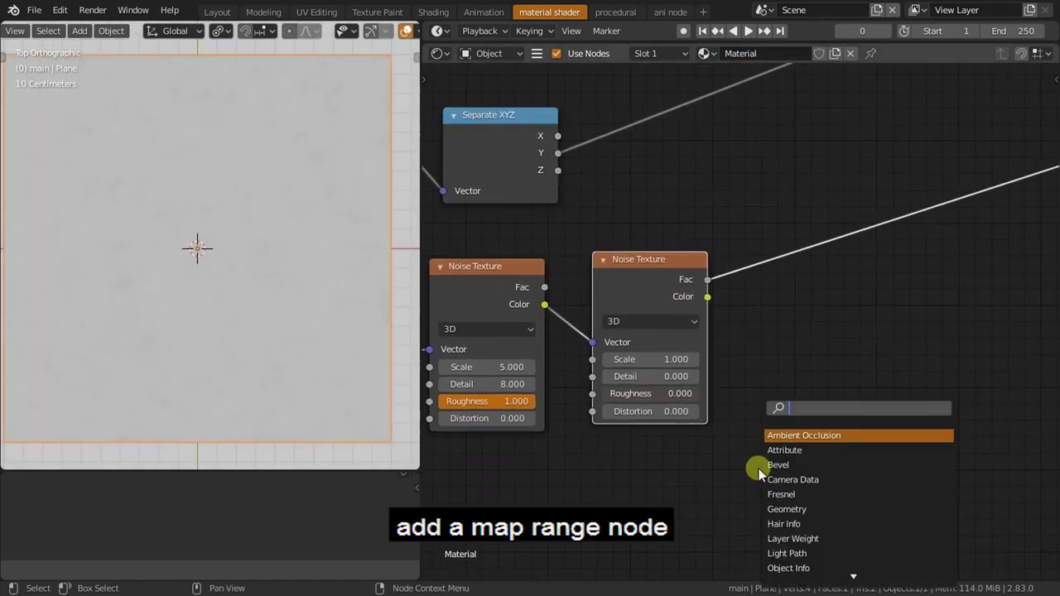
# - Insert a Map Range node on the second noise's Fac link, lowering To Min to -0.650
pyautogui.write('map')
pyautogui.click(788, 479)
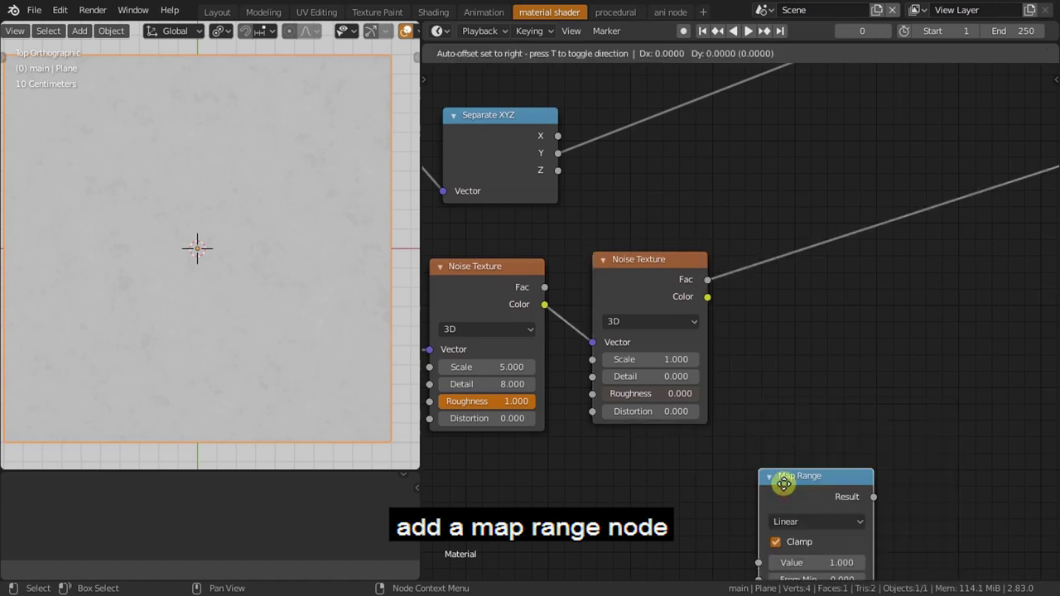
pyautogui.click(783, 359)
pyautogui.moveTo(783, 359); pyautogui.dragTo(688, 298, button='middle')
pyautogui.scroll(1, 688, 298)
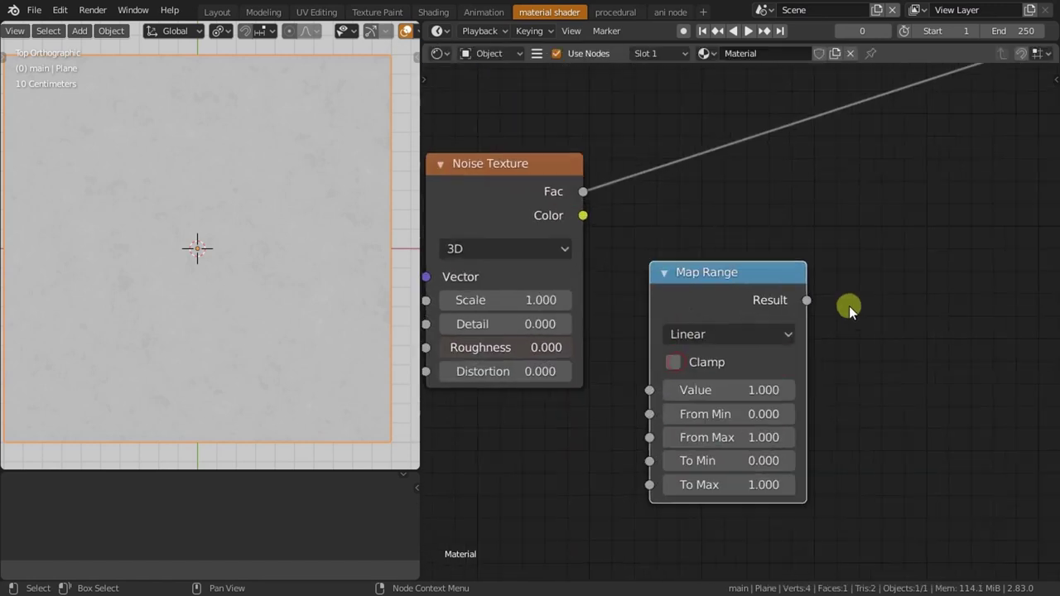
pyautogui.scroll(1, 848, 305)
pyautogui.moveTo(700, 327)
pyautogui.mouseDown()
pyautogui.moveTo(722, 186)
pyautogui.moveTo(703, 202)
pyautogui.mouseUp()
pyautogui.moveTo(715, 383); pyautogui.dragTo(648, 369)
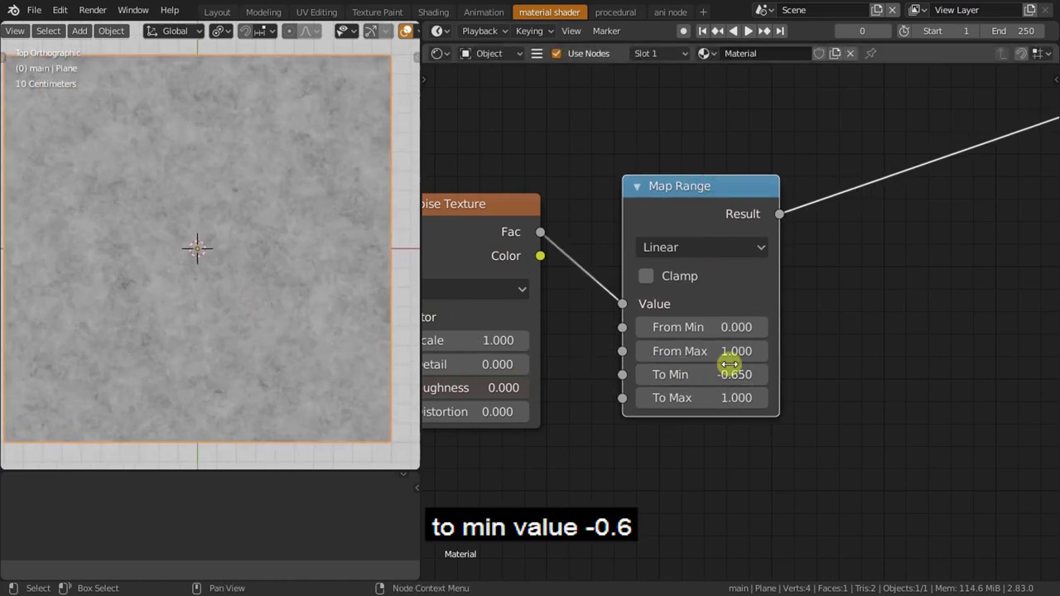
pyautogui.scroll(-4, 795, 356)
pyautogui.moveTo(859, 346)
pyautogui.mouseDown(button='middle')
pyautogui.moveTo(934, 397)
pyautogui.moveTo(674, 420)
pyautogui.mouseUp(button='middle')
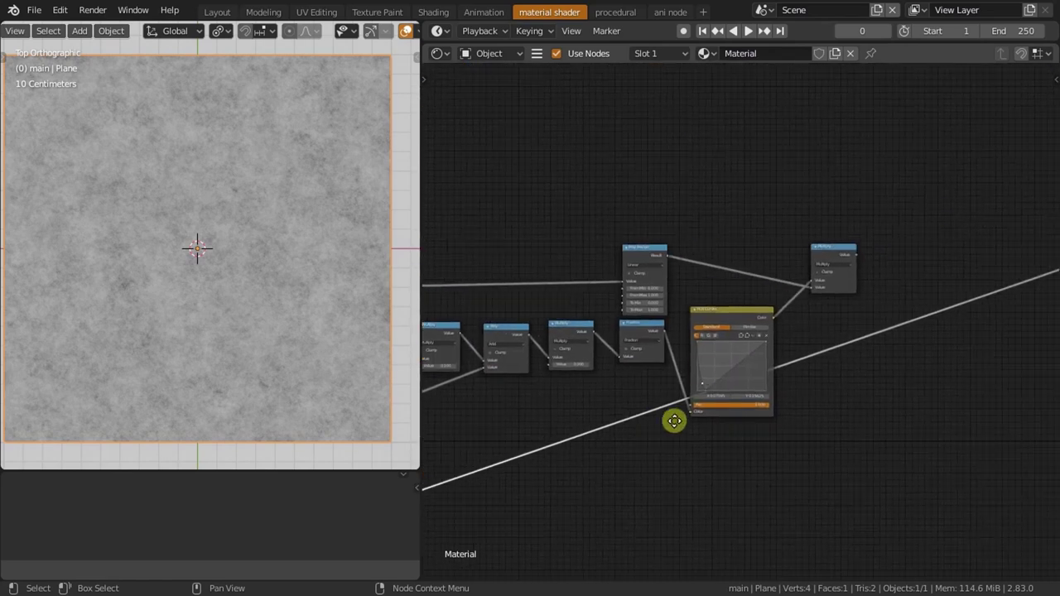
# - Duplicate the Multiply node, feed the top Multiply result into it, and switch it to Minimum
pyautogui.hotkey('shift', 'd')
pyautogui.click(880, 378)
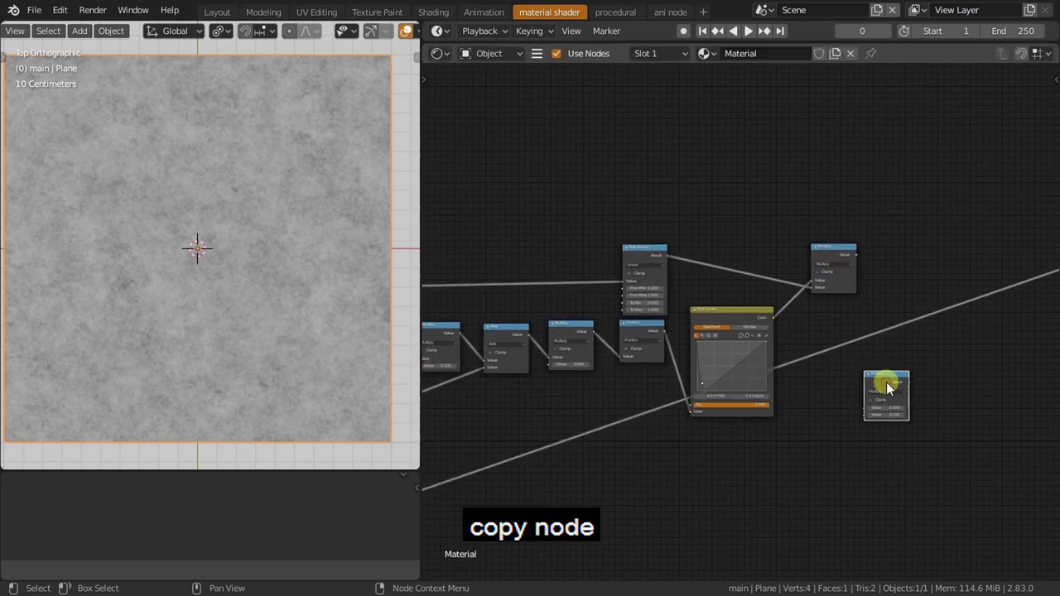
pyautogui.scroll(2, 737, 327)
pyautogui.scroll(1, 736, 327)
pyautogui.moveTo(788, 157); pyautogui.dragTo(792, 362)
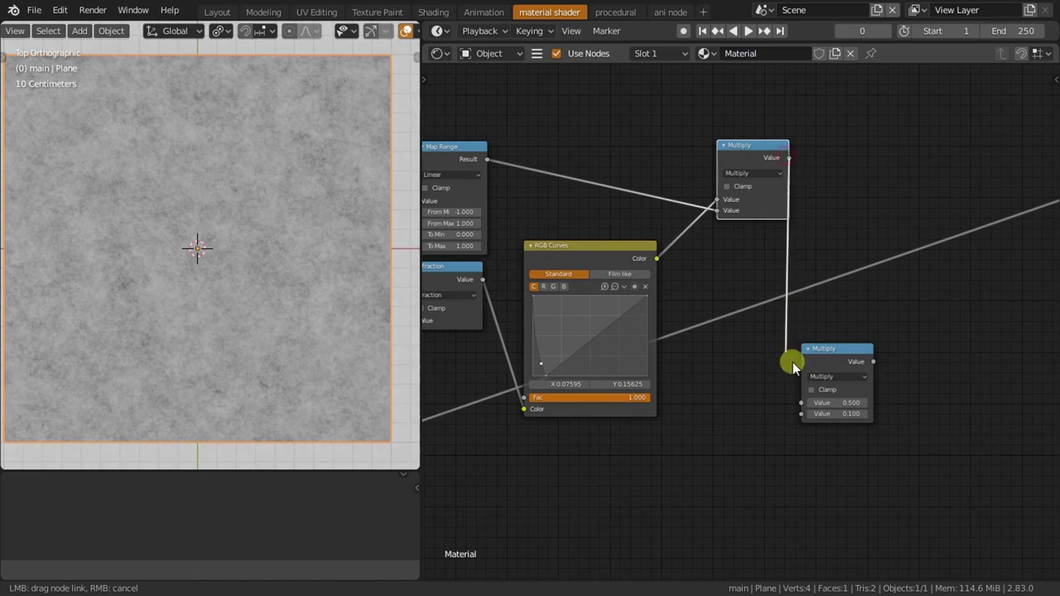
pyautogui.moveTo(803, 402); pyautogui.dragTo(801, 403)
pyautogui.scroll(1, 819, 381)
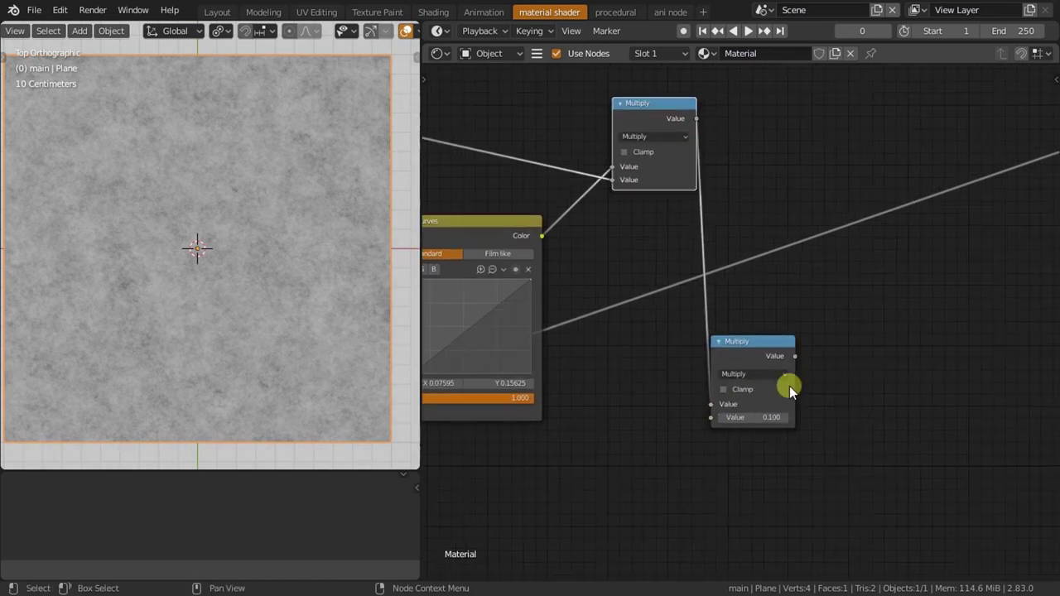
pyautogui.moveTo(754, 352); pyautogui.dragTo(828, 276)
pyautogui.click(820, 304)
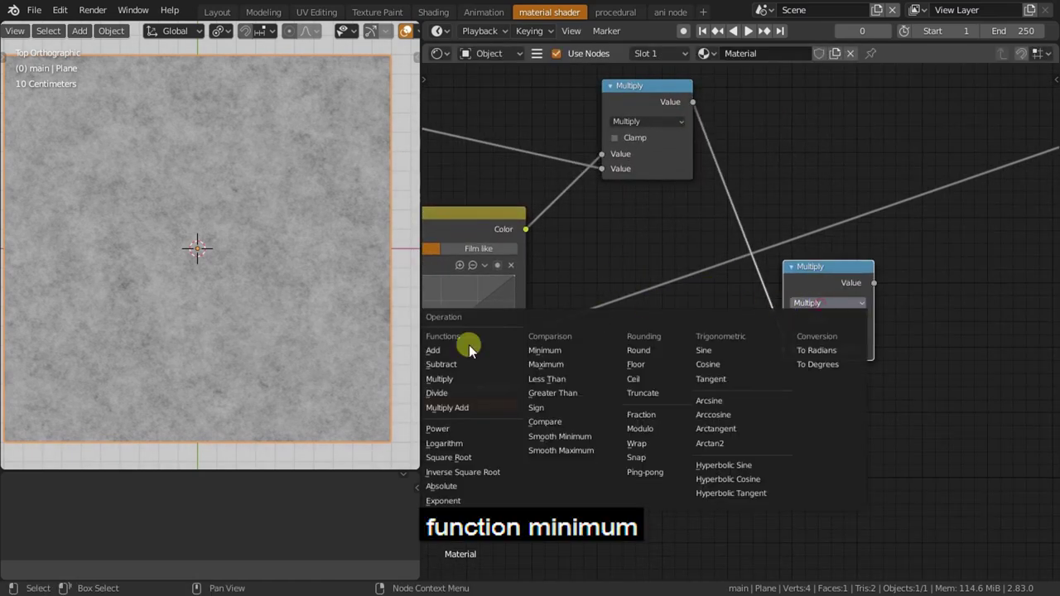
pyautogui.click(544, 354)
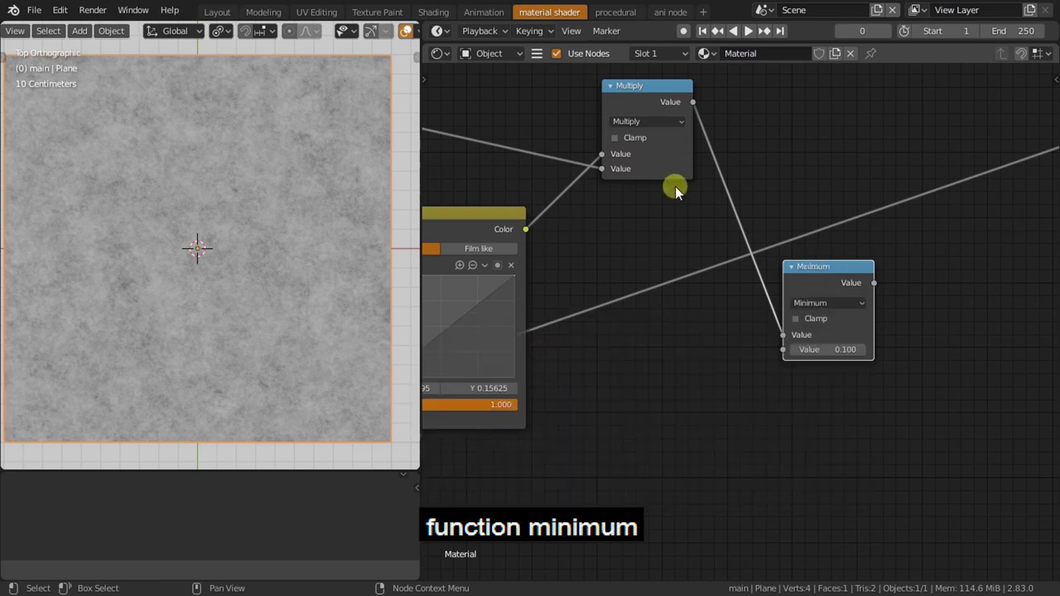
# - Plug the long Base Color link into Minimum's second input via a reroute, then connect Minimum to Base Color
pyautogui.moveTo(675, 186); pyautogui.dragTo(594, 246, button='middle')
pyautogui.scroll(-2, 594, 245)
pyautogui.scroll(-2, 662, 366)
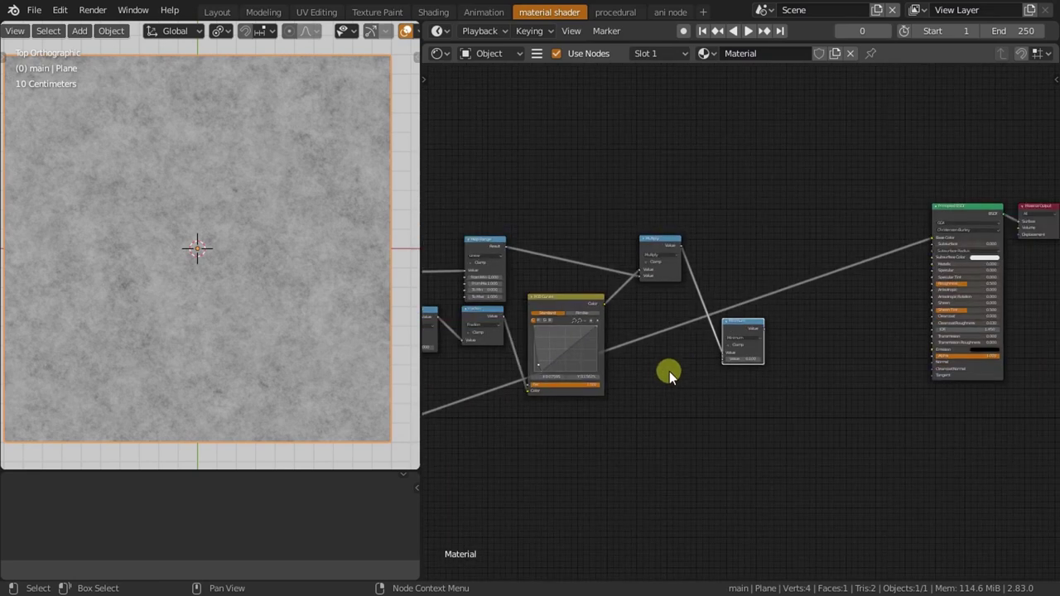
pyautogui.moveTo(669, 371)
pyautogui.mouseDown(button='middle')
pyautogui.moveTo(645, 392)
pyautogui.moveTo(757, 350)
pyautogui.mouseUp(button='middle')
pyautogui.moveTo(830, 290); pyautogui.dragTo(735, 340, button='middle')
pyautogui.scroll(2, 735, 340)
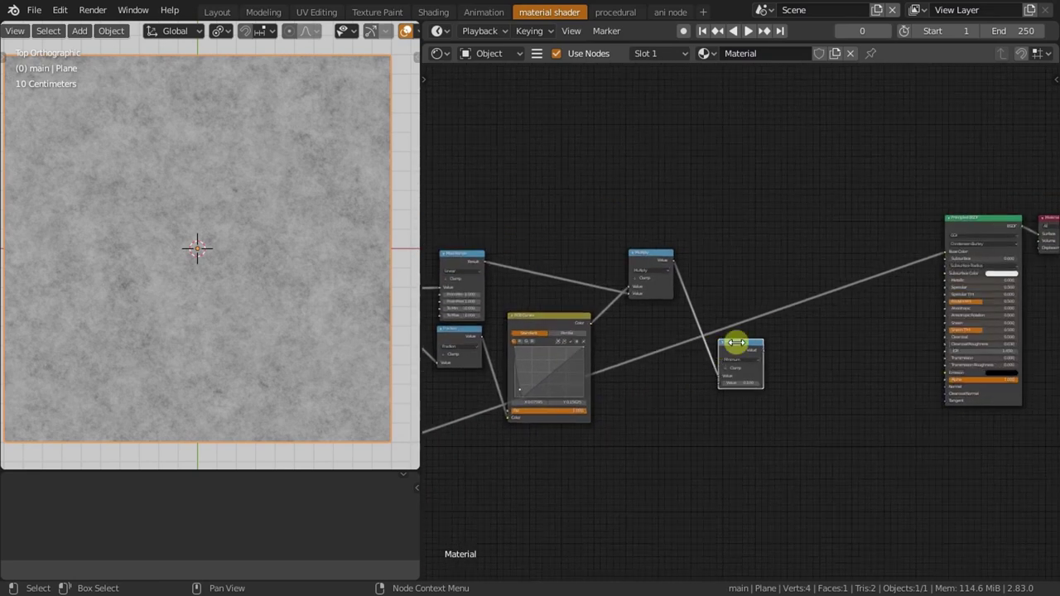
pyautogui.moveTo(978, 240); pyautogui.dragTo(714, 395)
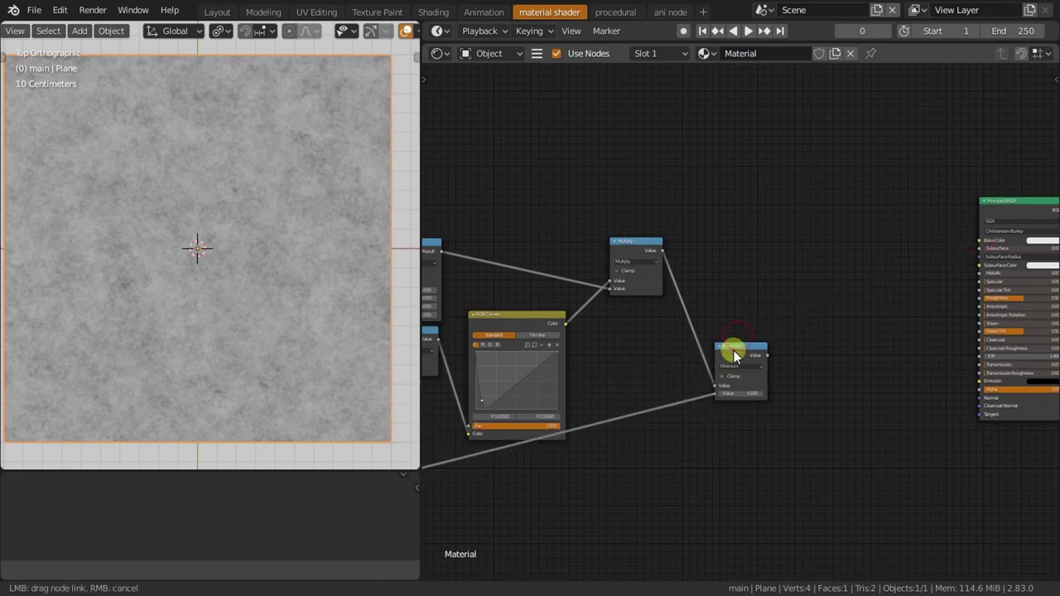
pyautogui.moveTo(734, 356); pyautogui.dragTo(730, 329)
pyautogui.moveTo(748, 386); pyautogui.dragTo(788, 315, button='middle')
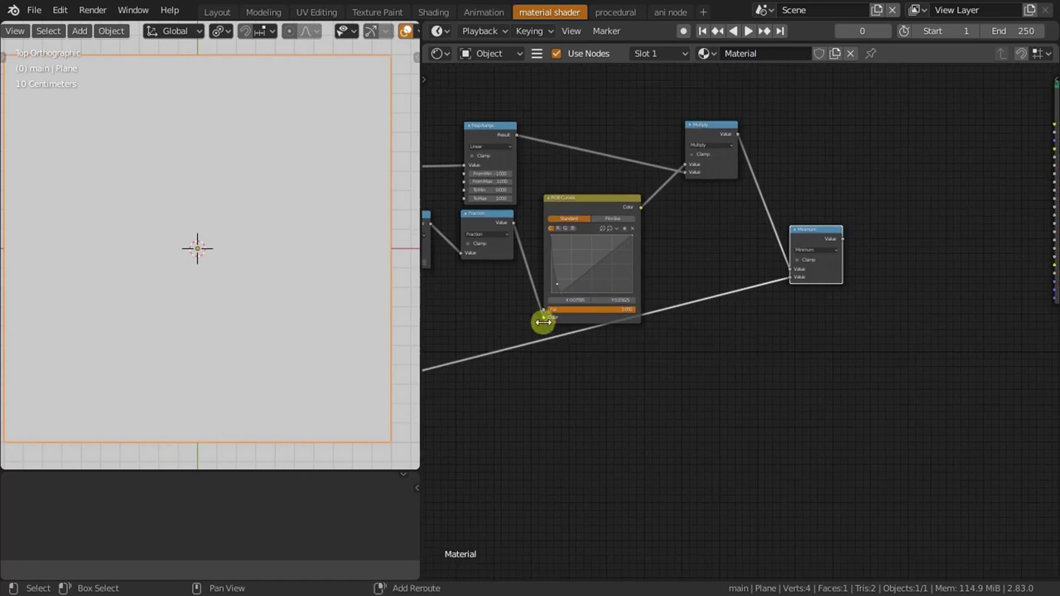
pyautogui.keyDown('shift'); pyautogui.moveTo(544, 320); pyautogui.dragTo(561, 387, button='right'); pyautogui.keyUp('shift')
pyautogui.press('g')
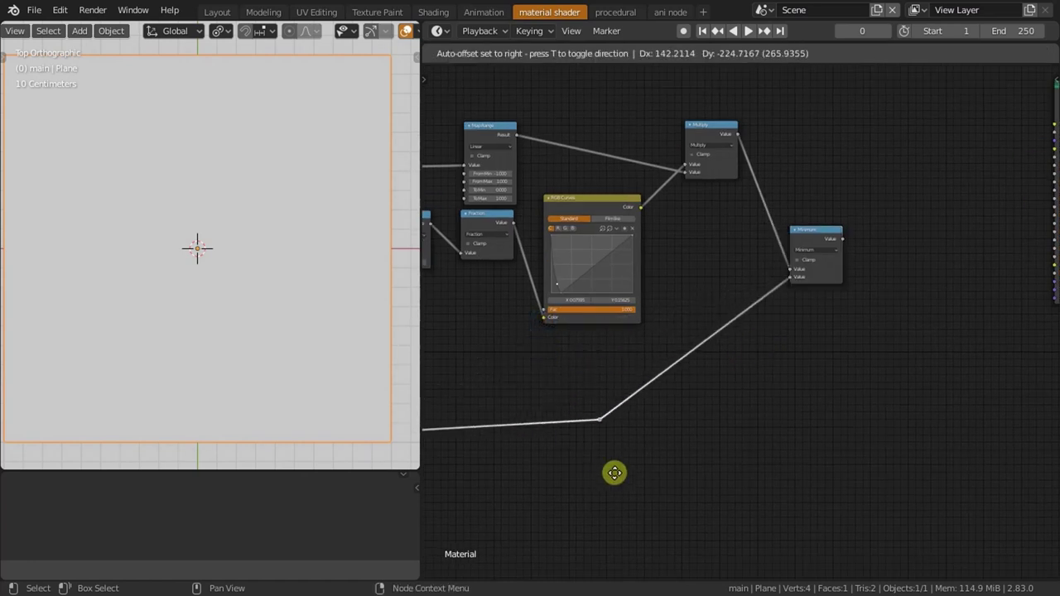
pyautogui.click(616, 503)
pyautogui.scroll(2, 649, 470)
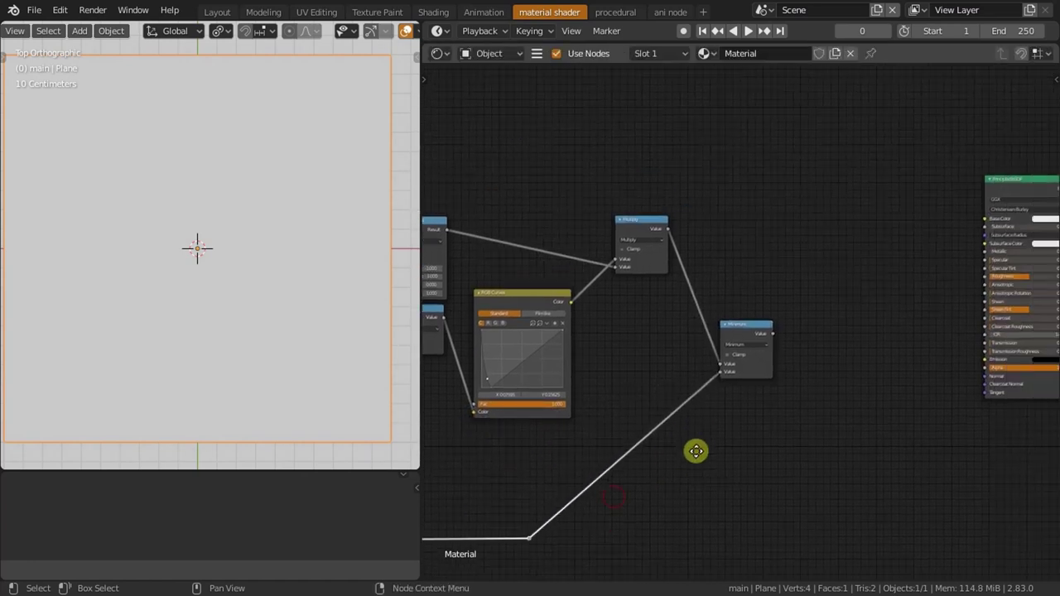
pyautogui.moveTo(712, 372); pyautogui.dragTo(725, 275)
pyautogui.moveTo(724, 275); pyautogui.dragTo(710, 325, button='middle')
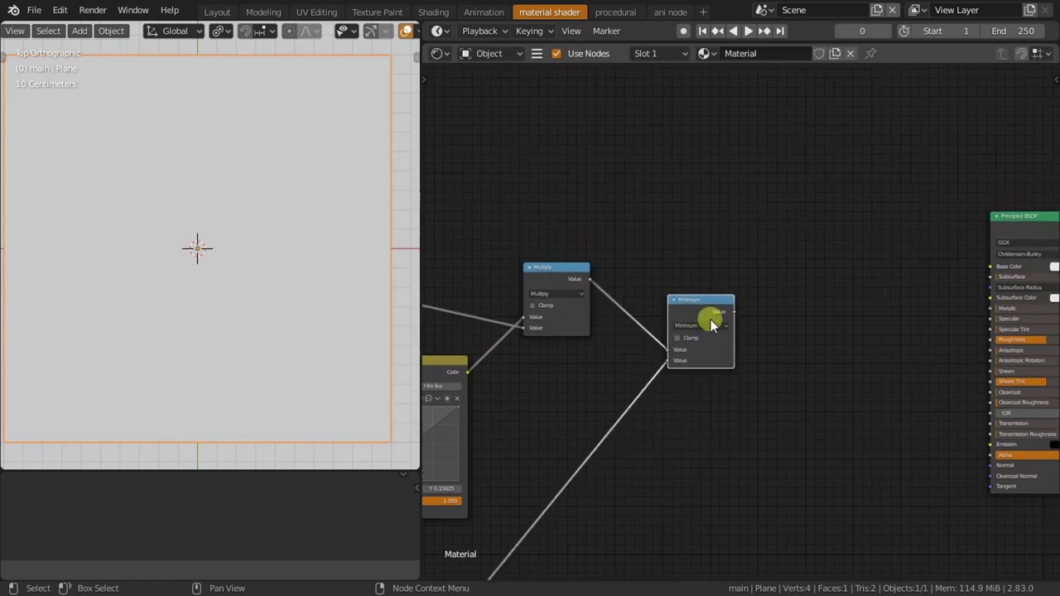
pyautogui.moveTo(732, 312); pyautogui.dragTo(992, 267)
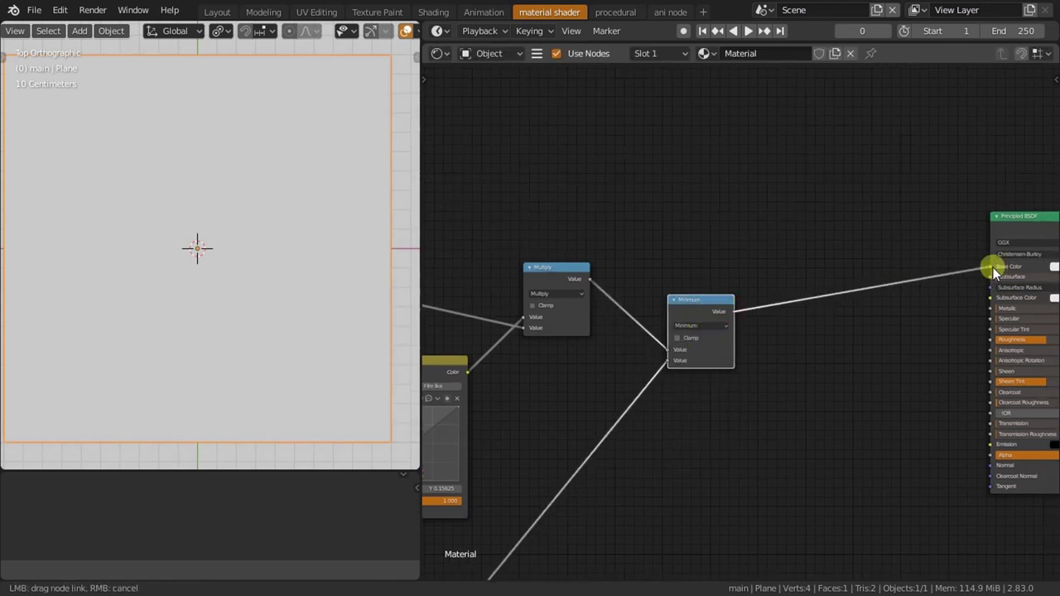
# - Duplicate the Minimum node and change the copy to Multiply with a second value of 2
pyautogui.moveTo(617, 452); pyautogui.dragTo(745, 385, button='middle')
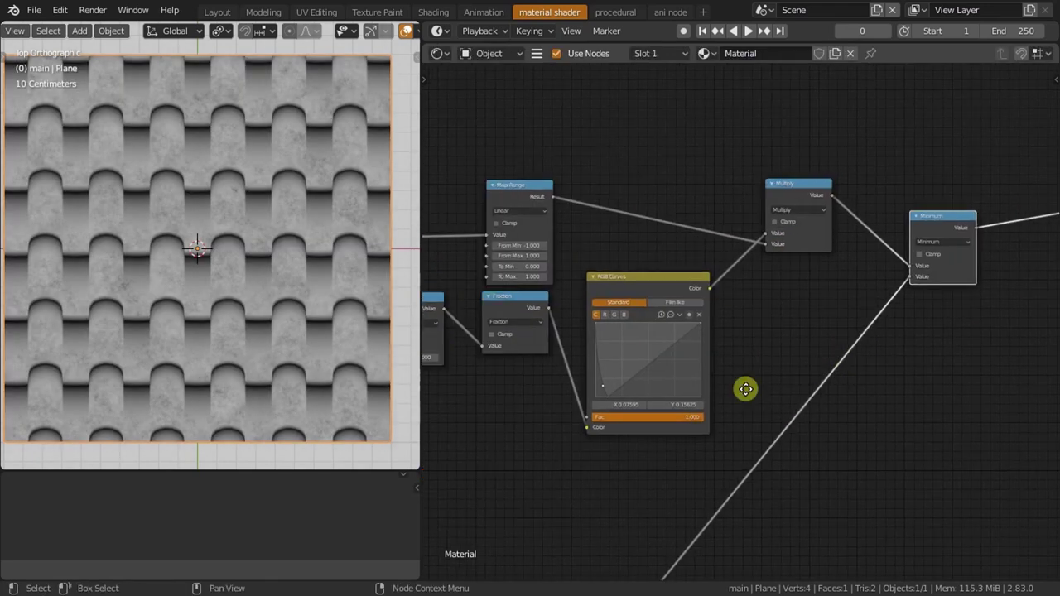
pyautogui.moveTo(552, 513)
pyautogui.mouseDown(button='middle')
pyautogui.moveTo(604, 455)
pyautogui.moveTo(675, 442)
pyautogui.mouseUp(button='middle')
pyautogui.scroll(2, 675, 441)
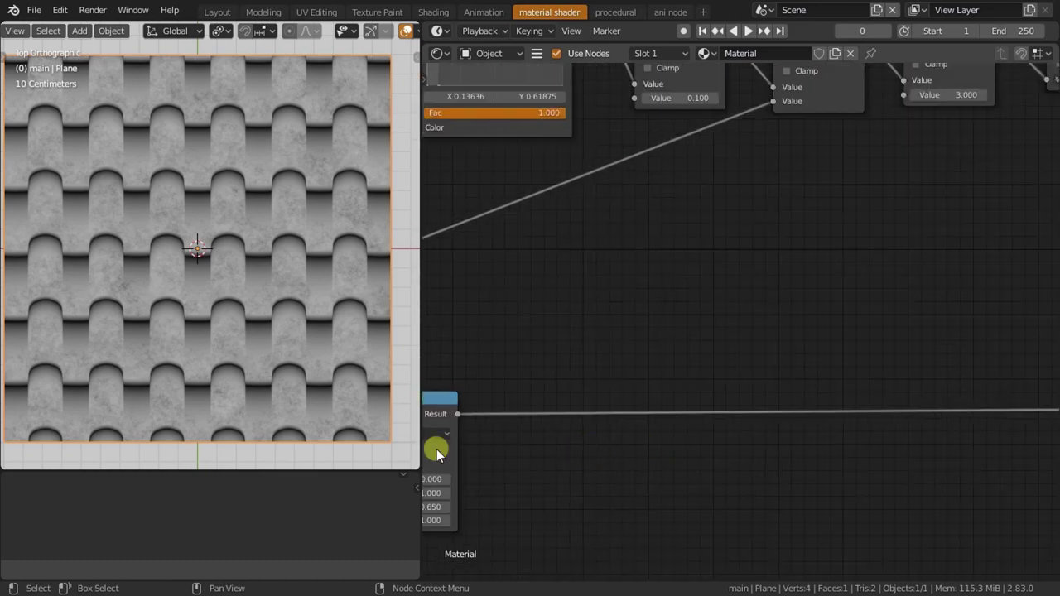
pyautogui.scroll(3, 148, 369)
pyautogui.scroll(4, 148, 369)
pyautogui.scroll(-5, 149, 368)
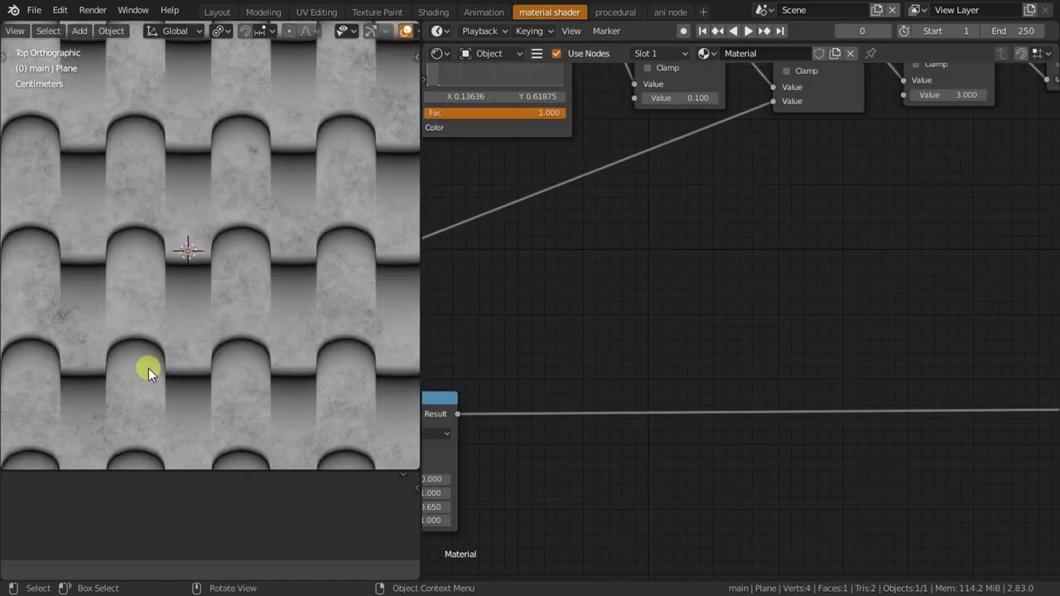
pyautogui.scroll(-3, 670, 416)
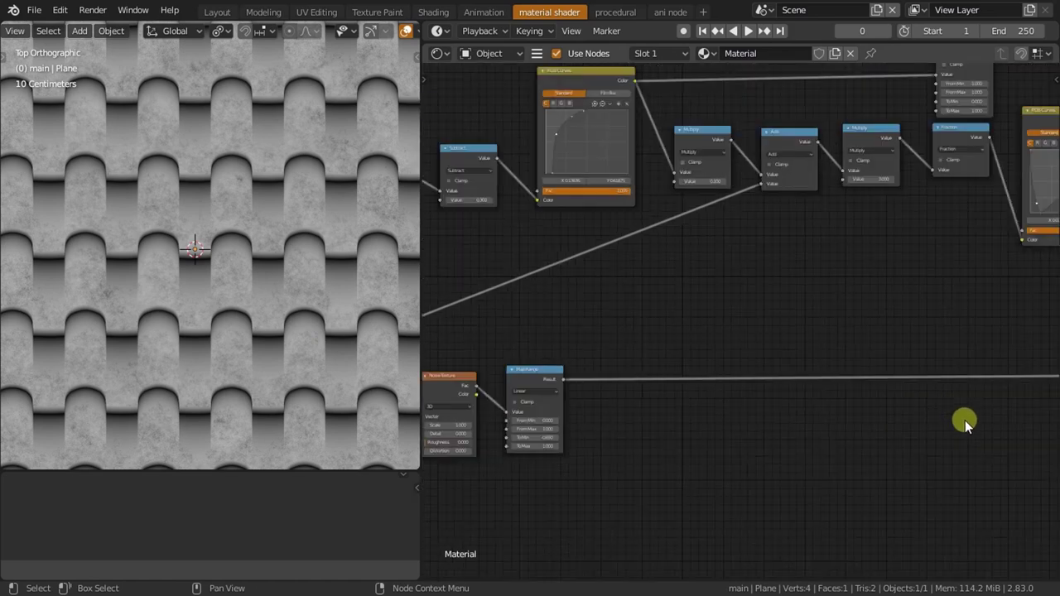
pyautogui.moveTo(899, 395); pyautogui.dragTo(752, 430, button='middle')
pyautogui.scroll(-3, 257, 364)
pyautogui.scroll(1, 257, 364)
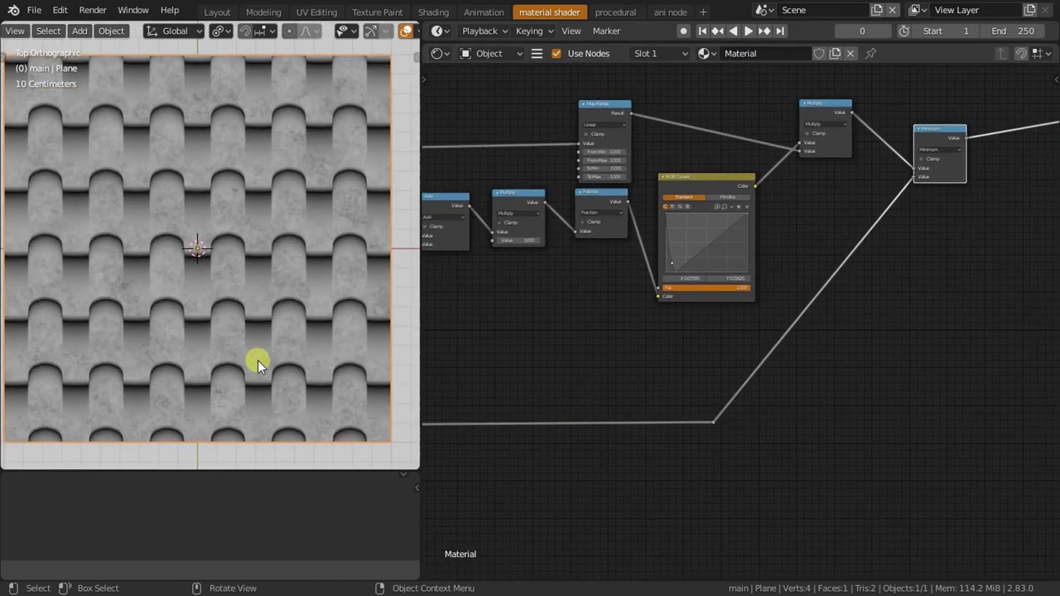
pyautogui.moveTo(947, 338); pyautogui.dragTo(689, 409, button='middle')
pyautogui.scroll(2, 663, 381)
pyautogui.moveTo(648, 361); pyautogui.dragTo(670, 395, button='middle')
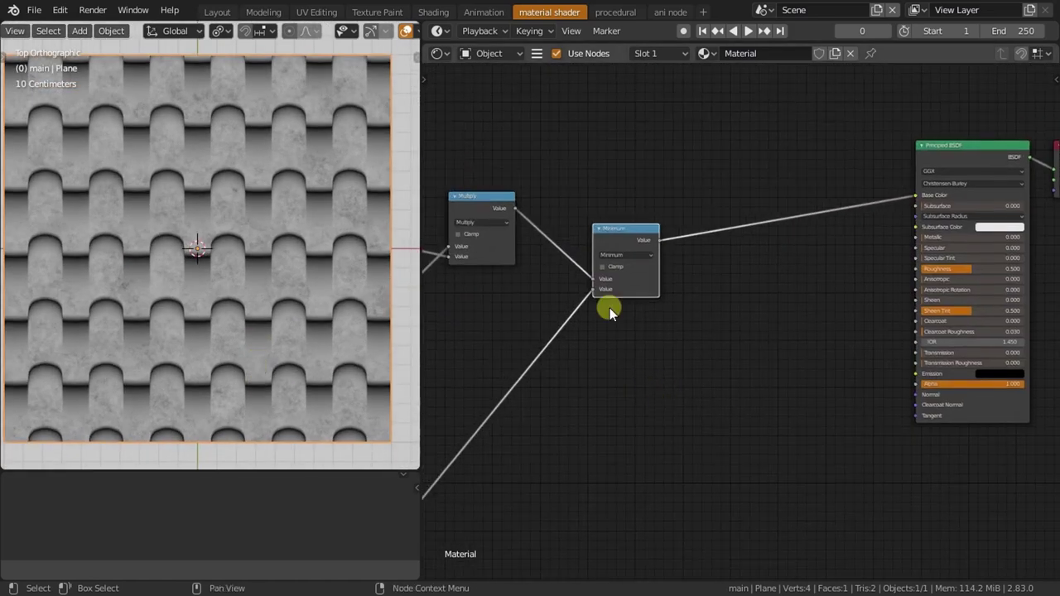
pyautogui.click(610, 232)
pyautogui.hotkey('shift', 'd')
pyautogui.click(661, 314)
pyautogui.scroll(2, 662, 314)
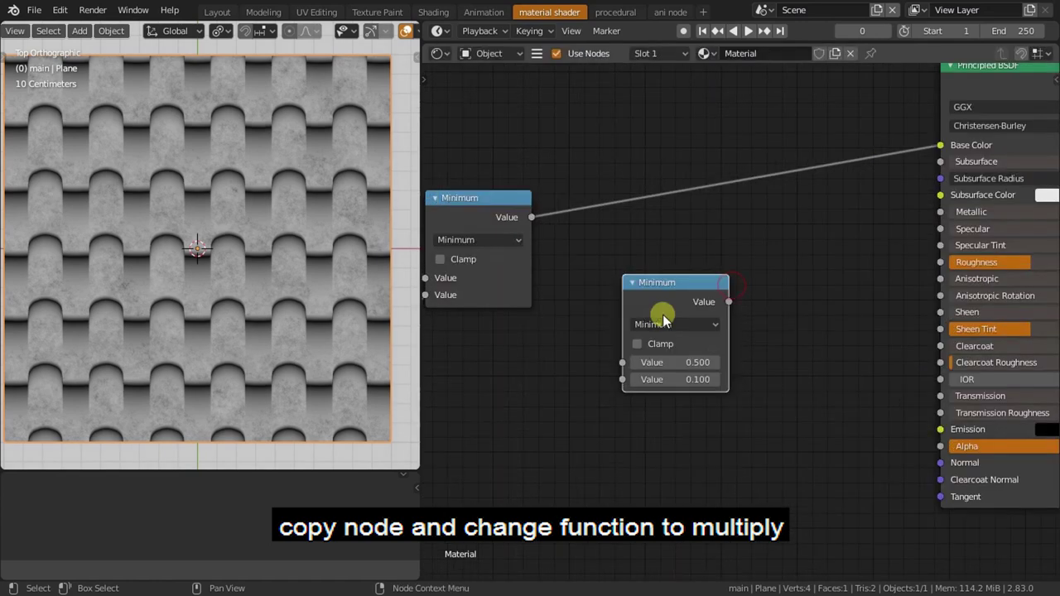
pyautogui.click(669, 322)
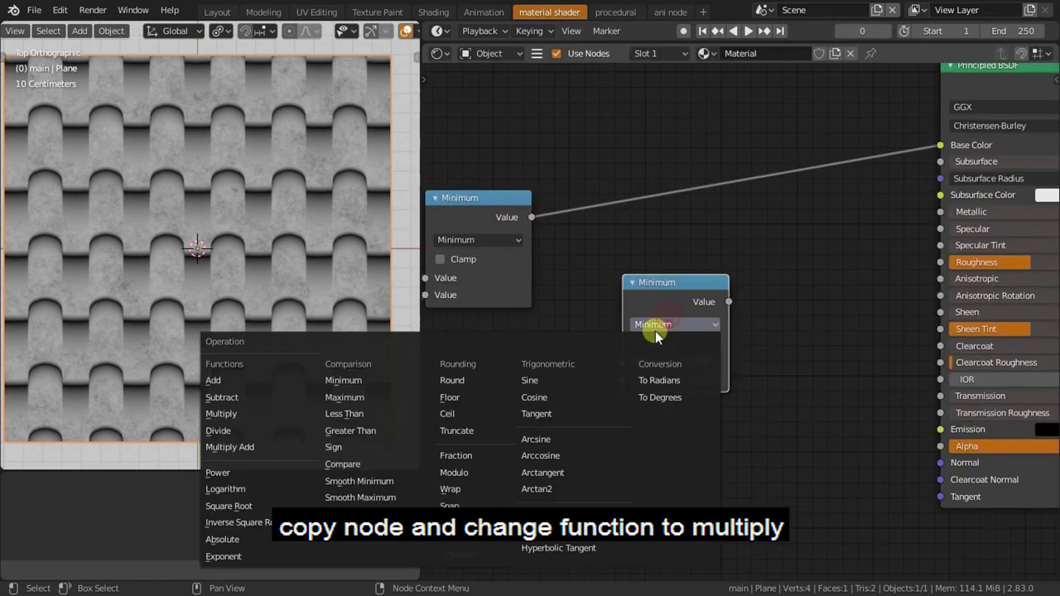
pyautogui.click(230, 414)
pyautogui.click(679, 379)
pyautogui.write('0.1')
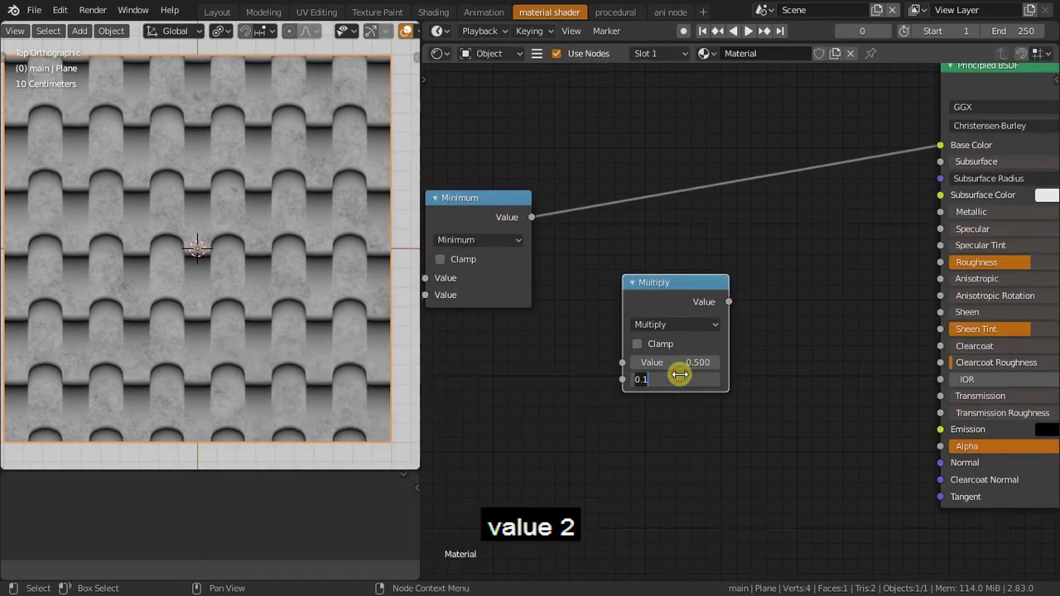
# - Insert the Multiply node between Minimum and Base Color, moving the output nodes aside to make room
pyautogui.moveTo(671, 299); pyautogui.dragTo(655, 205)
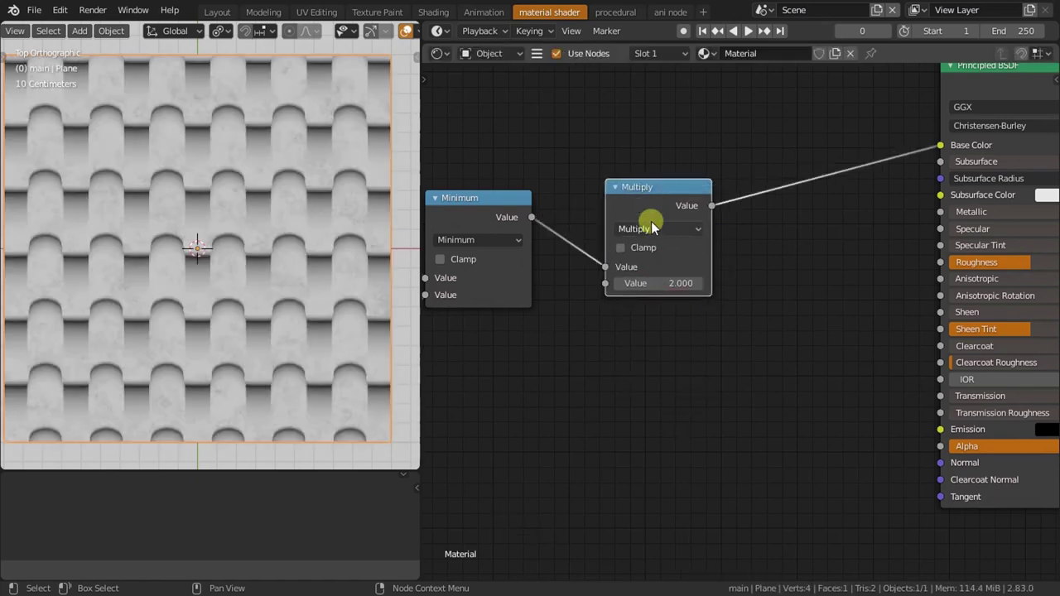
pyautogui.scroll(-1, 793, 295)
pyautogui.scroll(-1, 753, 217)
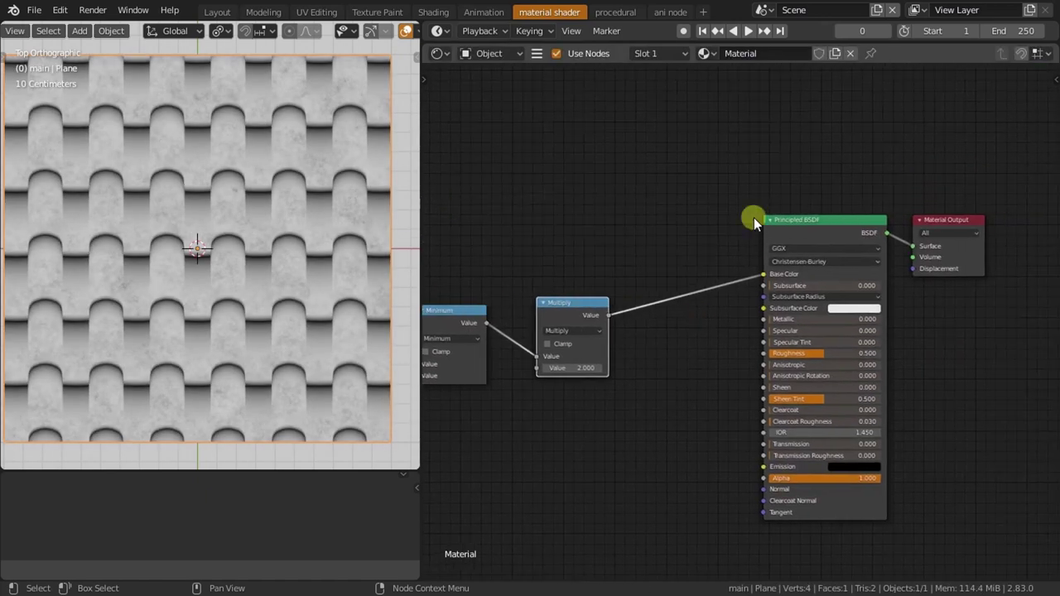
pyautogui.moveTo(807, 126); pyautogui.dragTo(934, 419)
pyautogui.press('g')
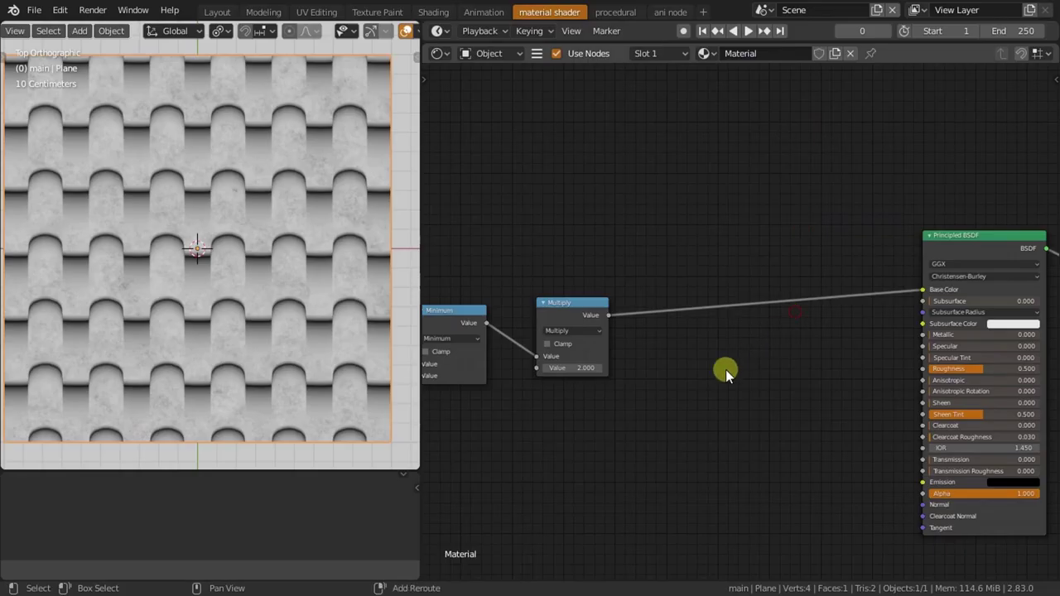
# - Add a ColorRamp with a red end stop (hex a14743) between Multiply and Base Color
pyautogui.hotkey('shift', 'a')
pyautogui.write('colo')
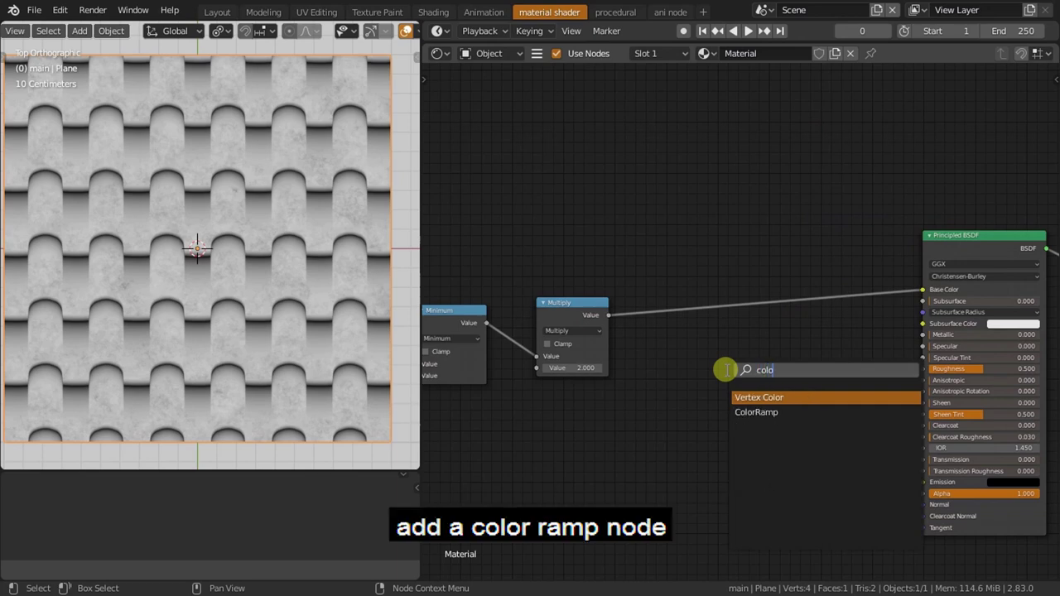
pyautogui.click(755, 412)
pyautogui.click(685, 373)
pyautogui.scroll(1, 685, 380)
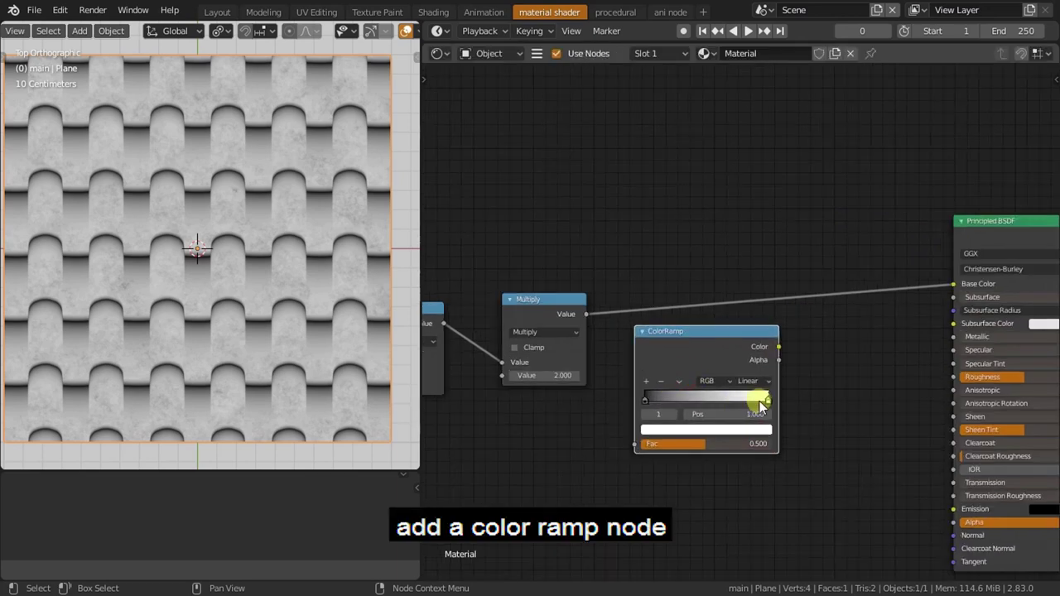
pyautogui.click(731, 432)
pyautogui.moveTo(739, 336); pyautogui.dragTo(741, 323)
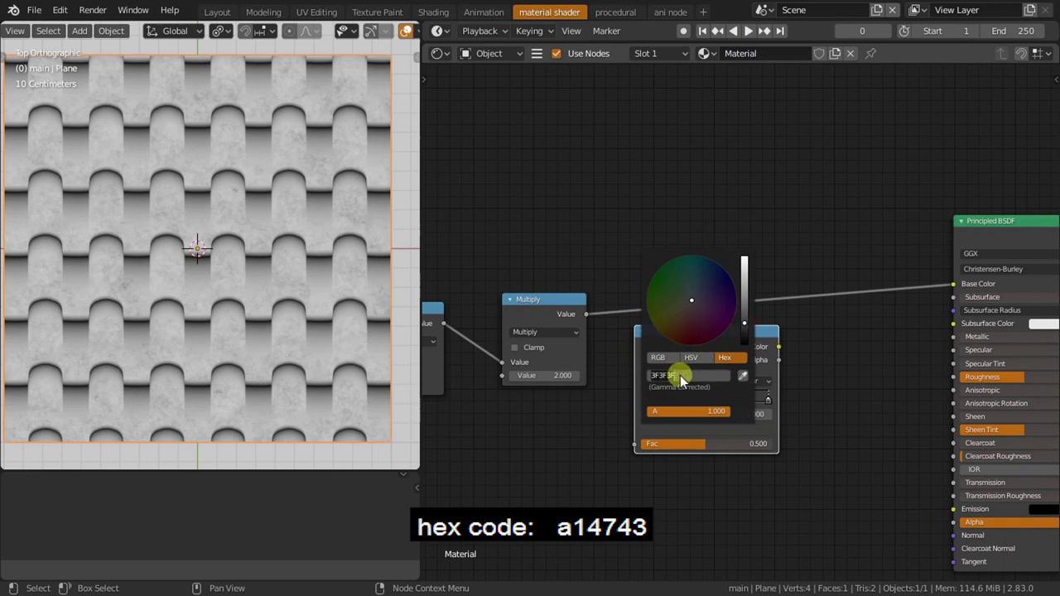
pyautogui.write('a14743')
pyautogui.press('Return')
pyautogui.moveTo(702, 360); pyautogui.dragTo(699, 289)
# - Darken the ramp's red end stop to hex A34844
pyautogui.scroll(3, 336, 277)
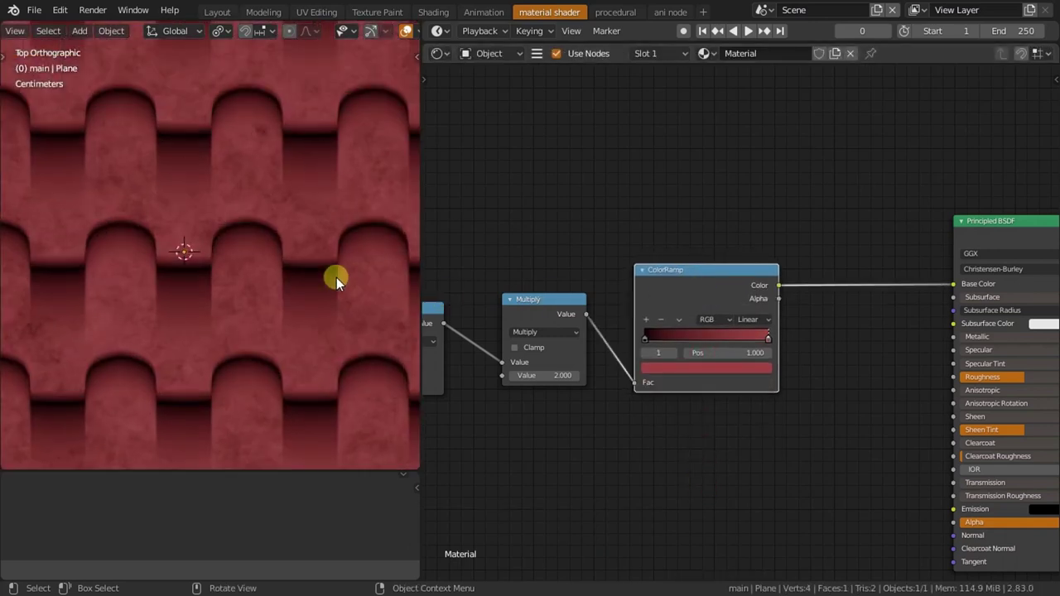
pyautogui.scroll(-1, 336, 278)
pyautogui.scroll(-2, 336, 277)
pyautogui.scroll(-2, 337, 277)
pyautogui.scroll(-2, 250, 287)
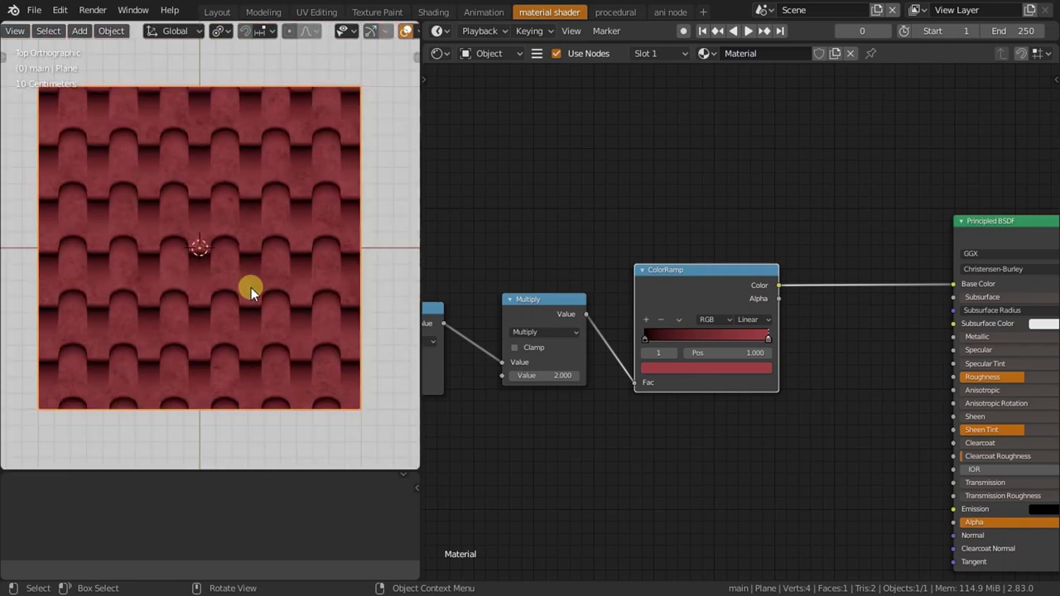
pyautogui.scroll(1, 251, 287)
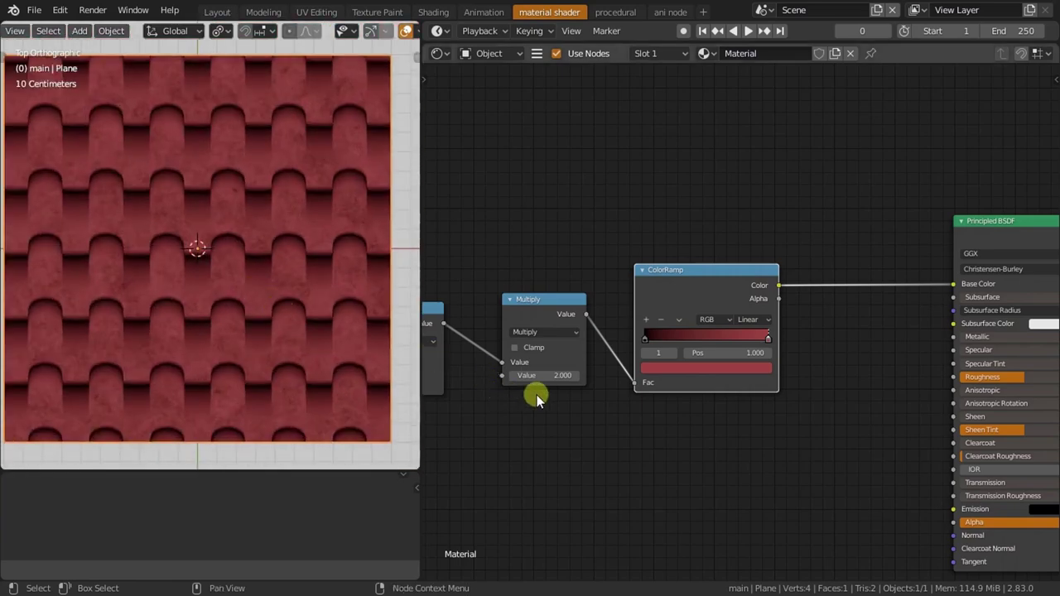
pyautogui.scroll(1, 613, 411)
pyautogui.scroll(1, 613, 410)
pyautogui.click(654, 403)
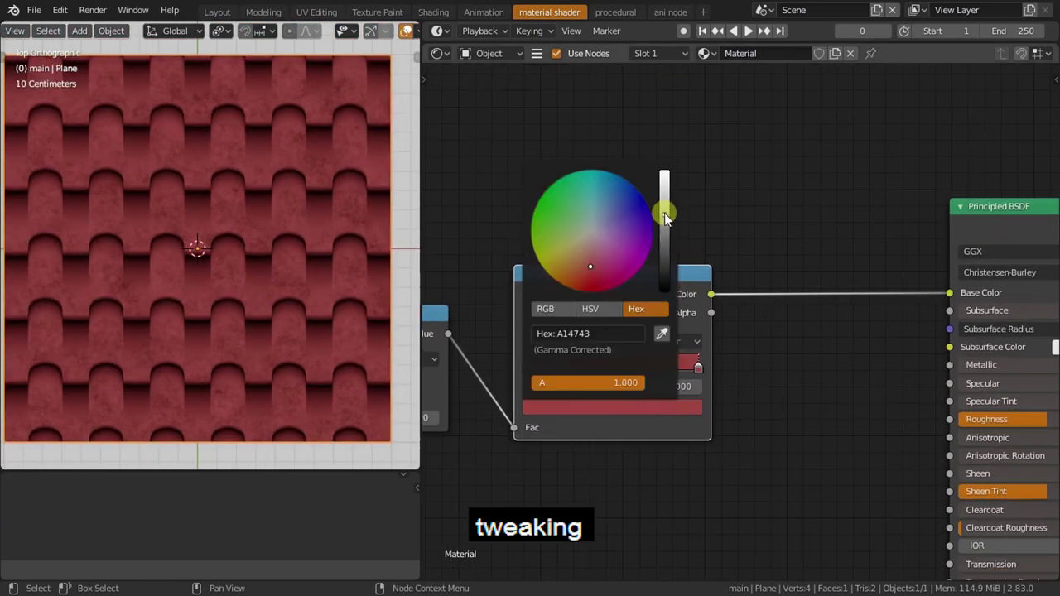
pyautogui.moveTo(663, 214); pyautogui.dragTo(662, 215)
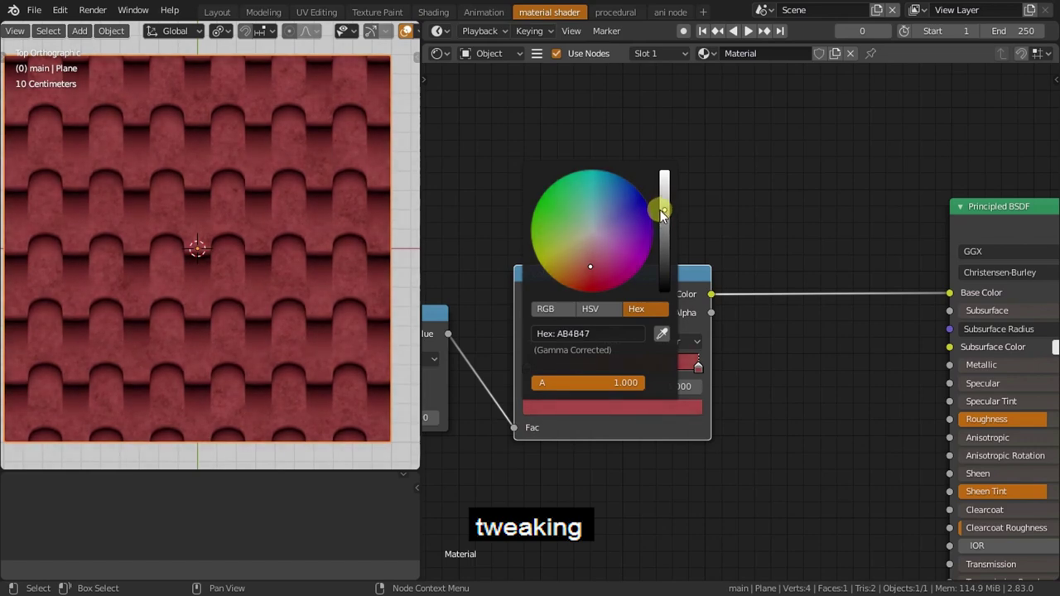
pyautogui.scroll(-3, 141, 319)
pyautogui.scroll(3, 142, 320)
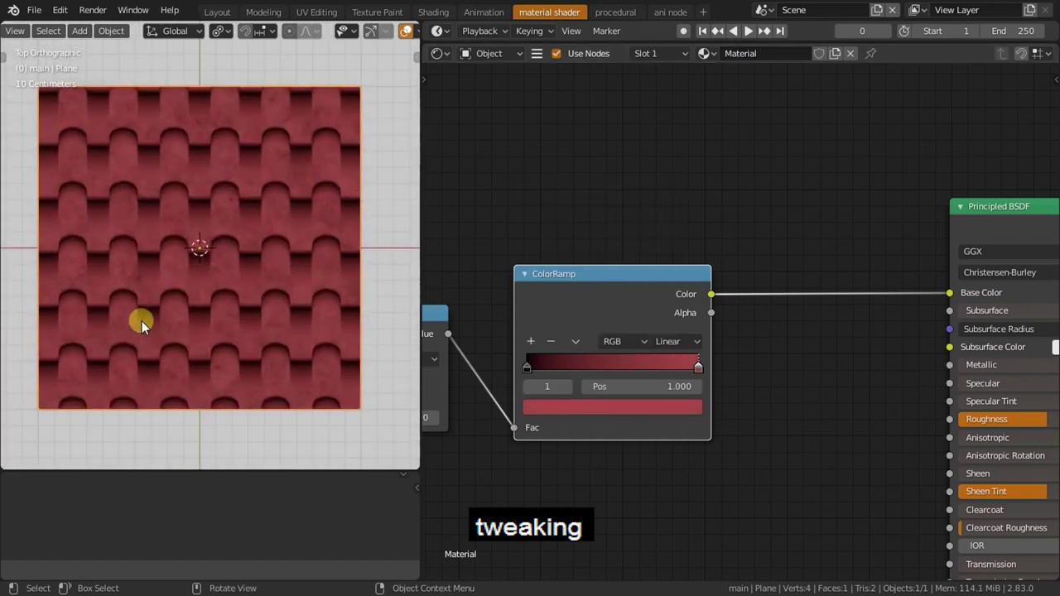
pyautogui.scroll(2, 142, 321)
pyautogui.click(636, 426)
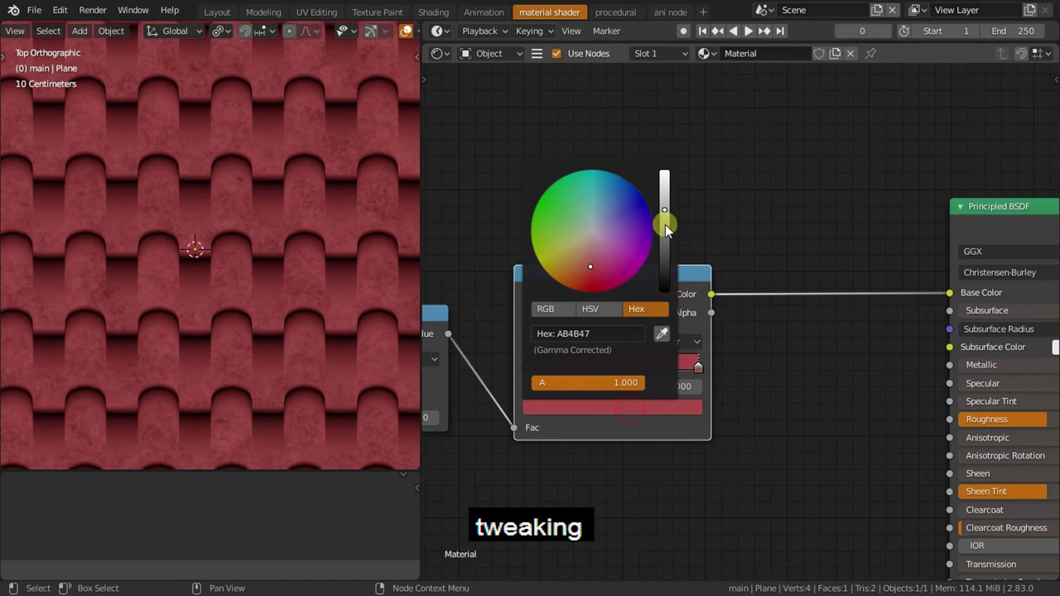
pyautogui.moveTo(666, 228); pyautogui.dragTo(662, 218)
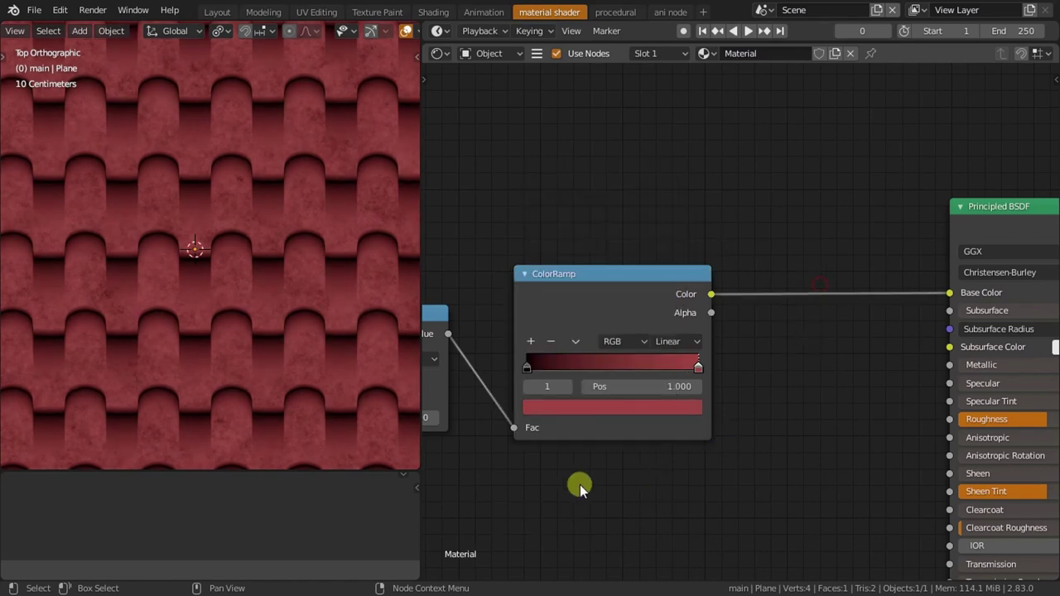
# - Raise the texture coordinate Scale node's value to 2.2 for smaller, denser tiles
pyautogui.scroll(-2, 496, 485)
pyautogui.keyDown('ctrl'); pyautogui.scroll(3, 539, 464); pyautogui.keyUp('ctrl')
pyautogui.keyDown('ctrl'); pyautogui.scroll(2, 695, 431); pyautogui.keyUp('ctrl')
pyautogui.scroll(-2, 654, 490)
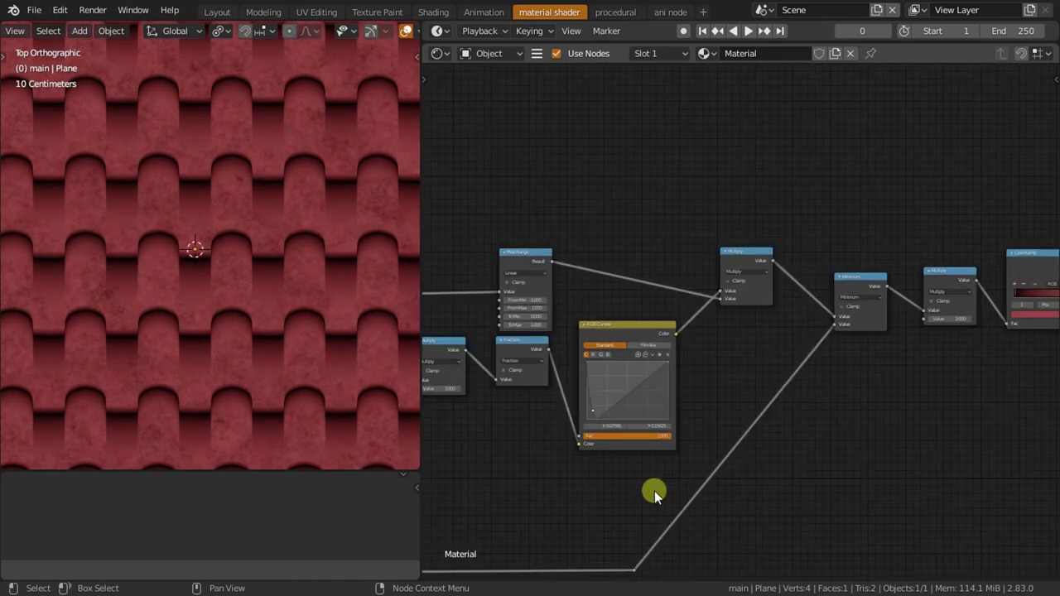
pyautogui.scroll(-1, 654, 491)
pyautogui.scroll(-3, 307, 371)
pyautogui.scroll(1, 264, 341)
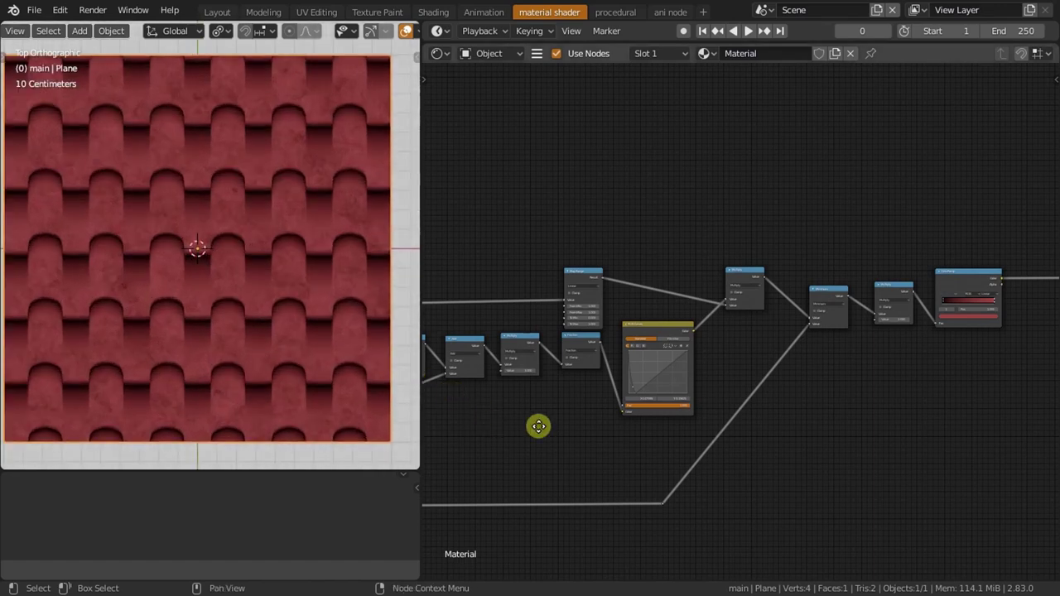
pyautogui.scroll(1, 539, 425)
pyautogui.keyDown('ctrl'); pyautogui.scroll(3, 845, 392); pyautogui.keyUp('ctrl')
pyautogui.scroll(1, 674, 392)
pyautogui.moveTo(649, 391); pyautogui.dragTo(622, 387, button='middle')
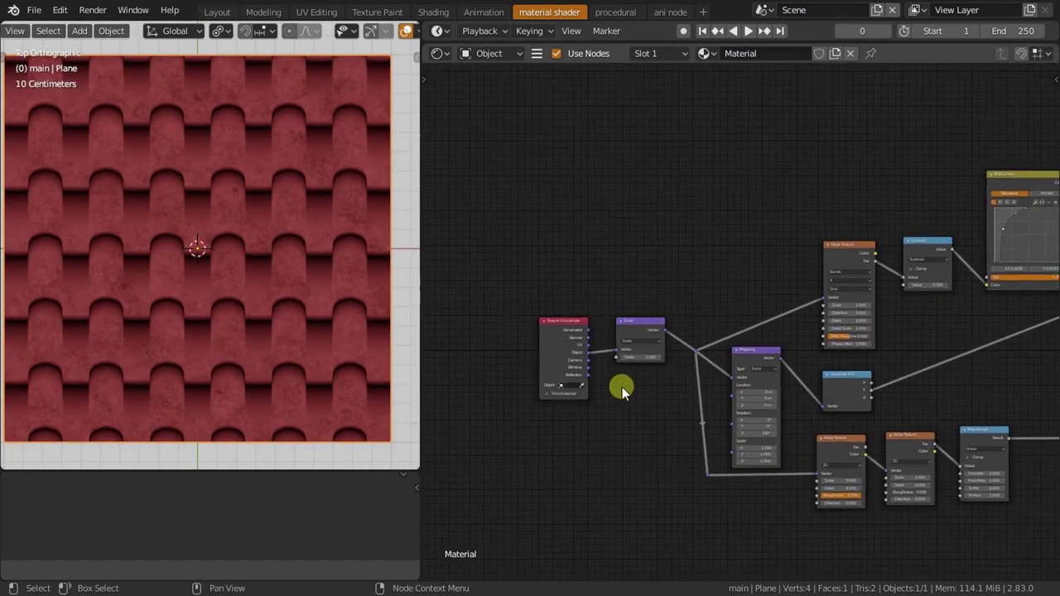
pyautogui.moveTo(630, 355); pyautogui.dragTo(728, 361)
# - Orbit the viewport to view the tiled plane in perspective from the front
pyautogui.moveTo(196, 282)
pyautogui.mouseDown(button='middle')
pyautogui.moveTo(183, 264)
pyautogui.moveTo(204, 281)
pyautogui.moveTo(154, 307)
pyautogui.mouseUp(button='middle')
pyautogui.scroll(-5, 146, 283)
pyautogui.scroll(5, 207, 282)
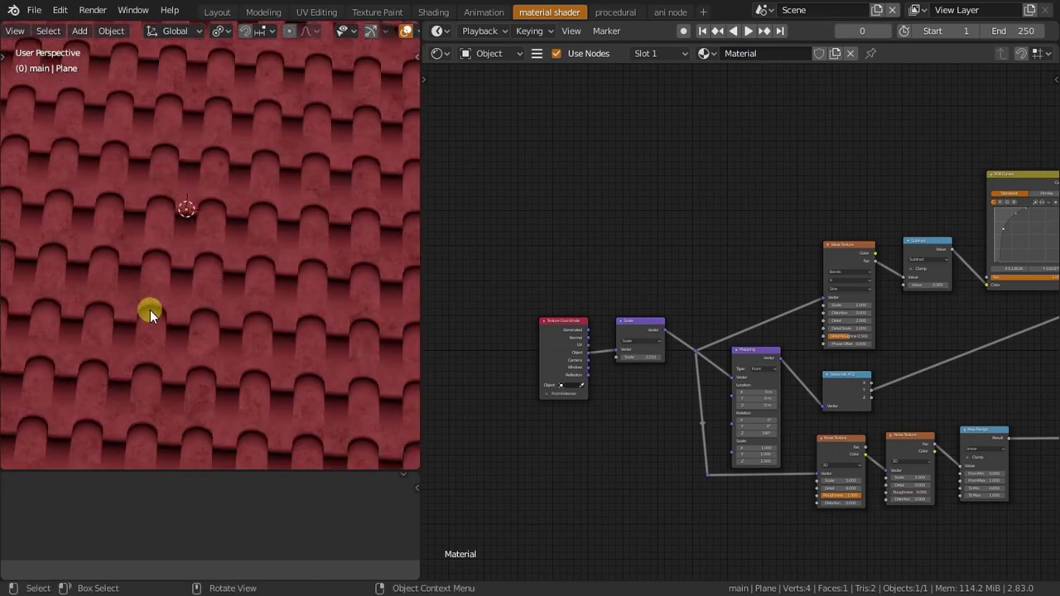
pyautogui.scroll(-3, 966, 433)
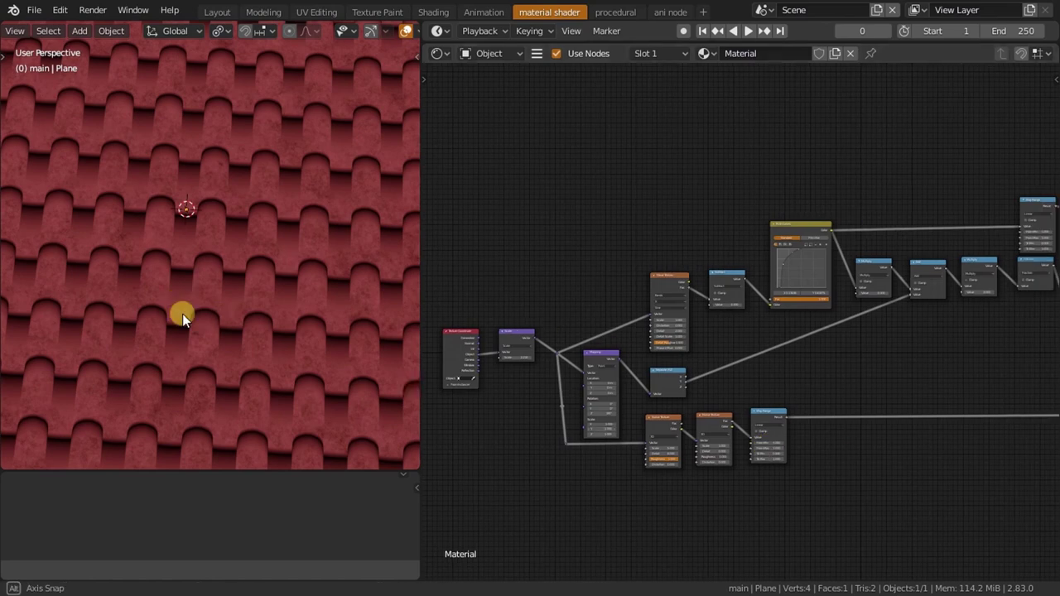
pyautogui.moveTo(182, 314)
pyautogui.mouseDown(button='middle')
pyautogui.moveTo(189, 330)
pyautogui.moveTo(198, 297)
pyautogui.mouseUp(button='middle')
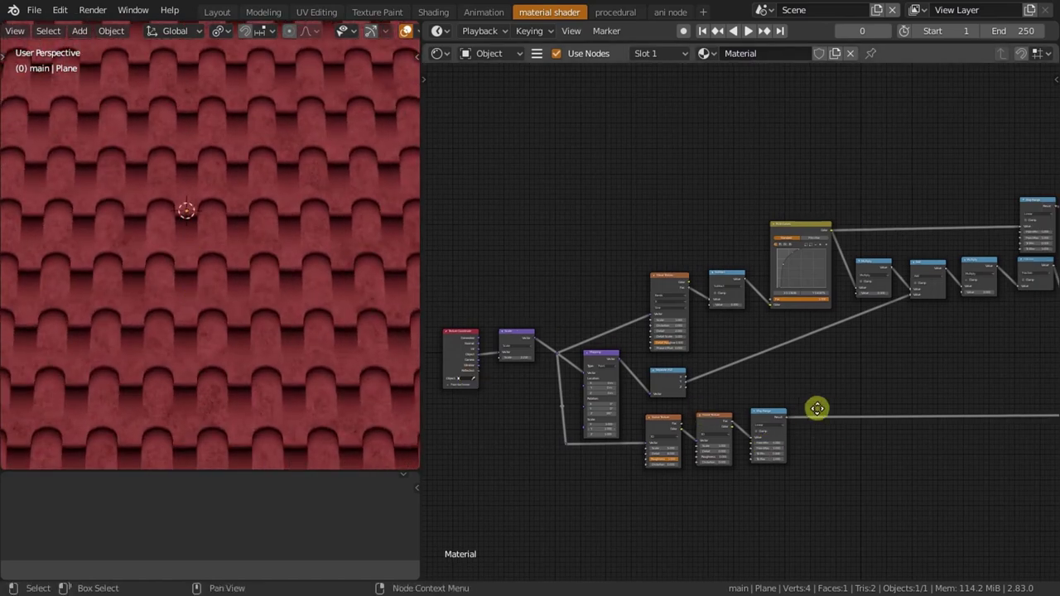
pyautogui.moveTo(816, 406); pyautogui.dragTo(604, 428, button='middle')
pyautogui.scroll(1, 604, 428)
pyautogui.scroll(2, 639, 368)
pyautogui.scroll(2, 719, 387)
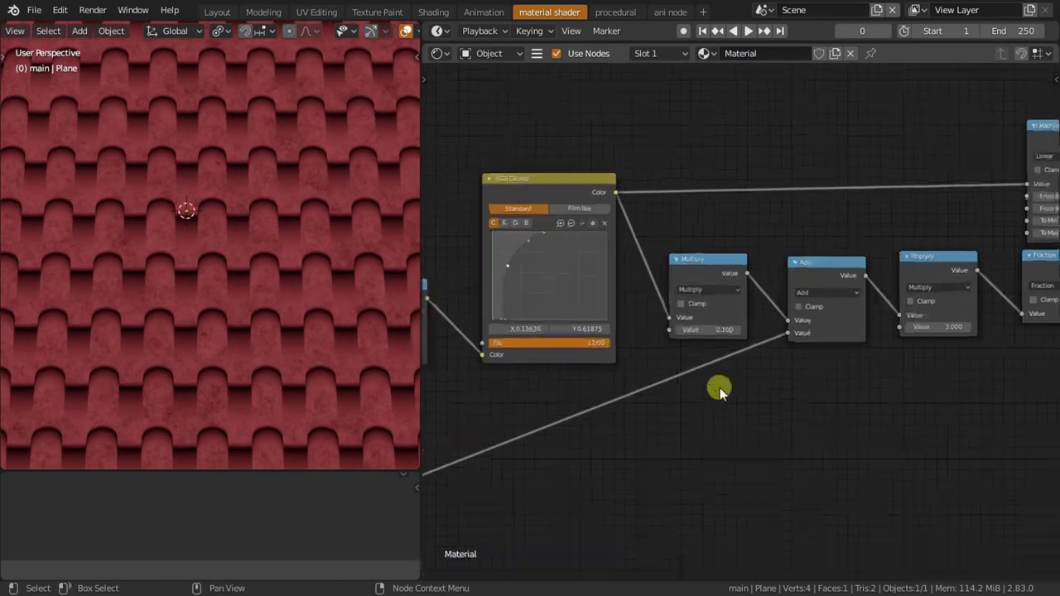
pyautogui.scroll(2, 705, 352)
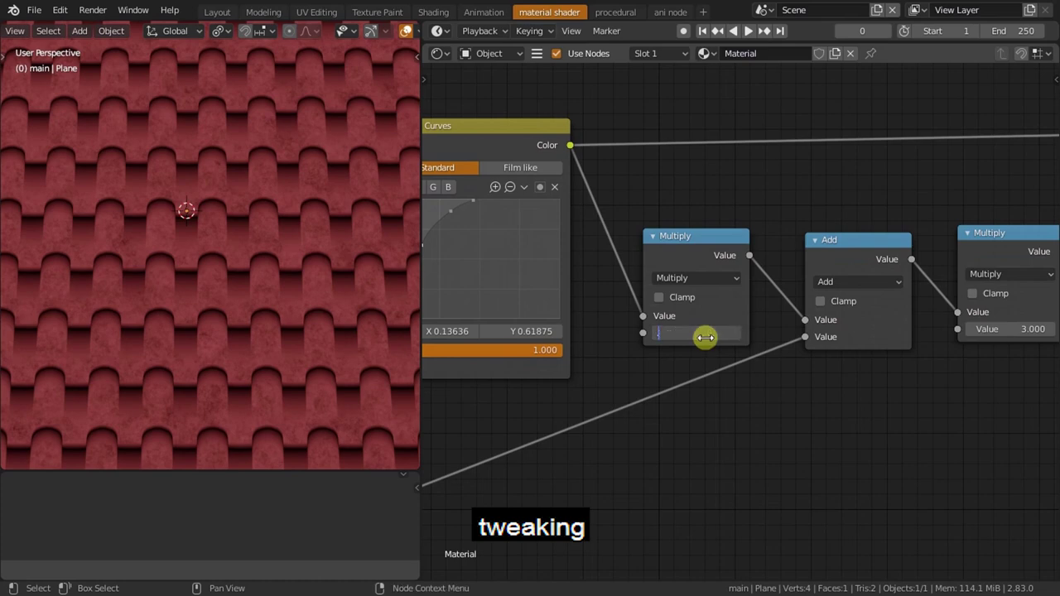
# - Set the Multiply factor to 0.08 and nudge the RGB Curves point to X 0.114, Y 0.588
pyautogui.write('08')
pyautogui.click(729, 430)
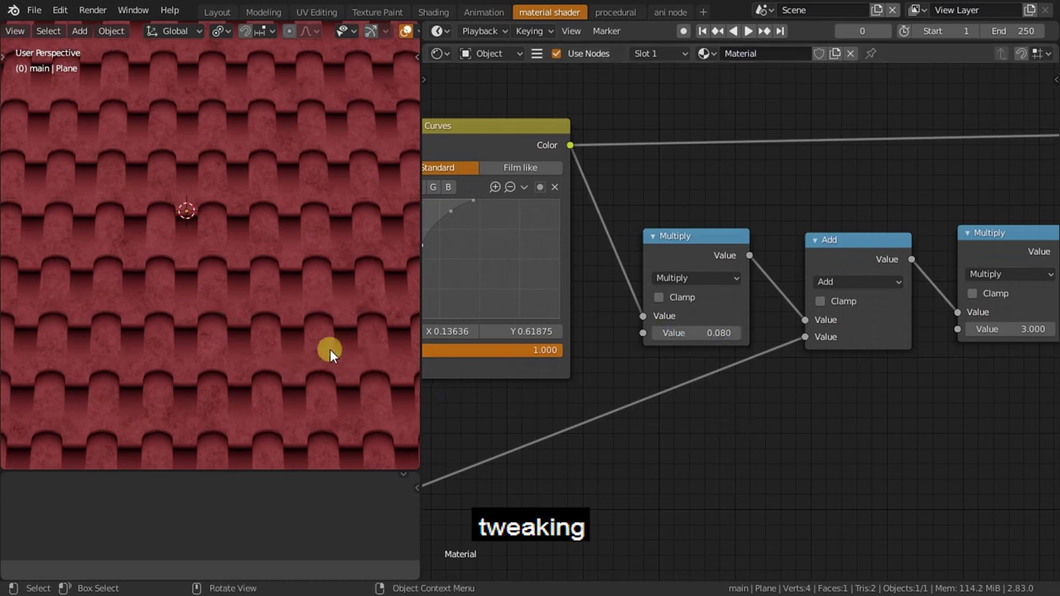
pyautogui.scroll(5, 294, 322)
pyautogui.scroll(-1, 478, 358)
pyautogui.moveTo(477, 358); pyautogui.dragTo(530, 377, button='middle')
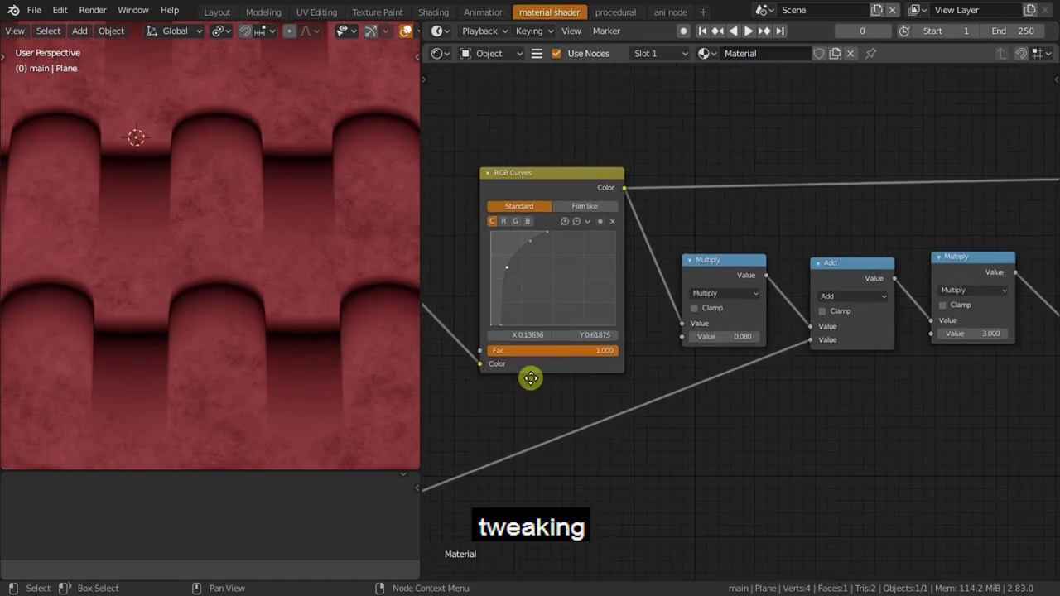
pyautogui.scroll(2, 531, 377)
pyautogui.moveTo(546, 273); pyautogui.dragTo(541, 277)
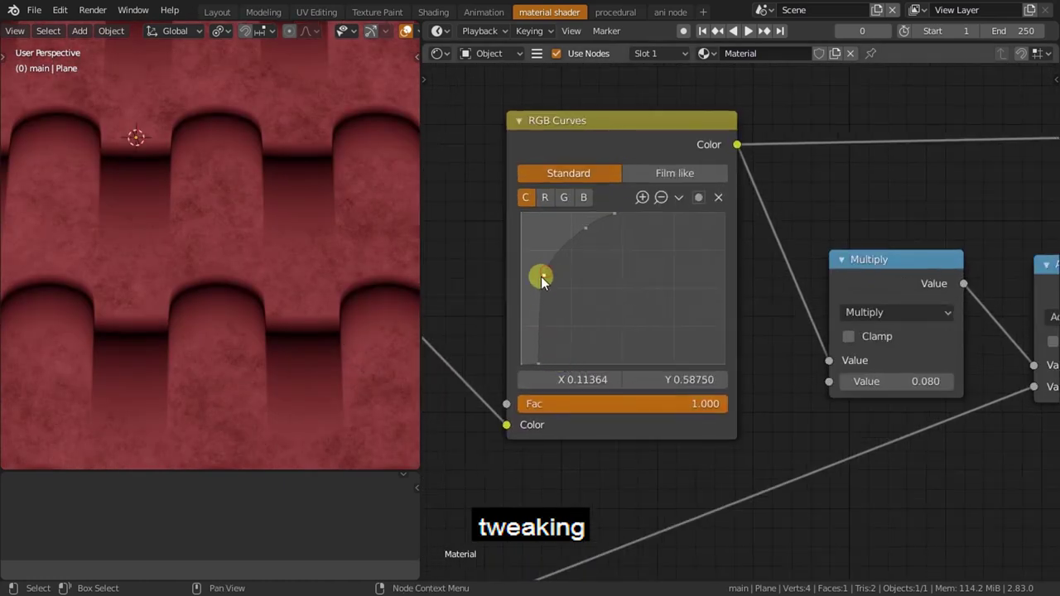
# - Change the Multiply factor back to 0.1
pyautogui.scroll(-3, 294, 283)
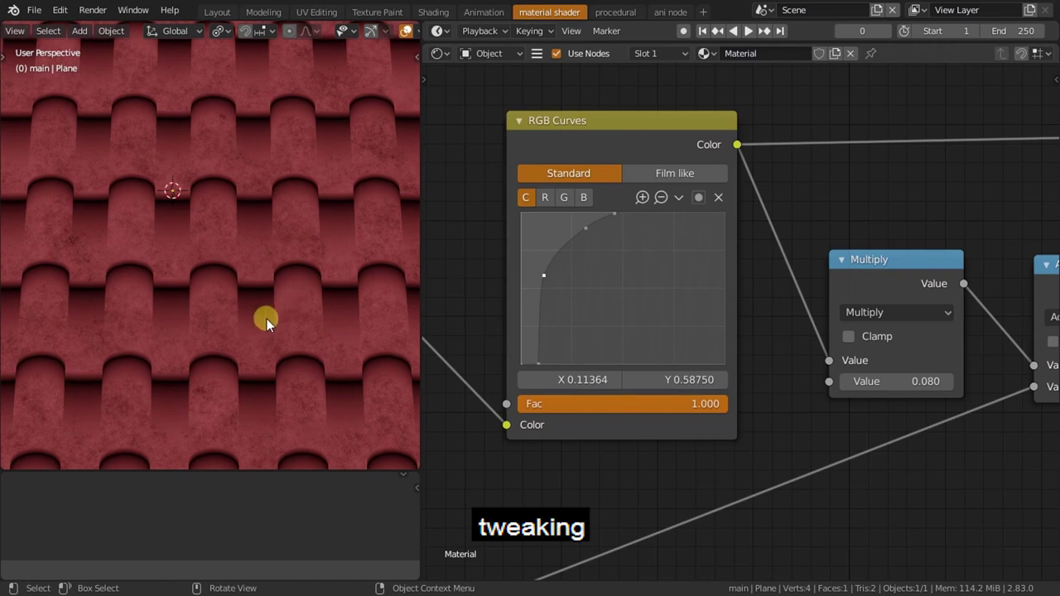
pyautogui.scroll(-2, 267, 319)
pyautogui.scroll(-1, 268, 310)
pyautogui.scroll(1, 267, 310)
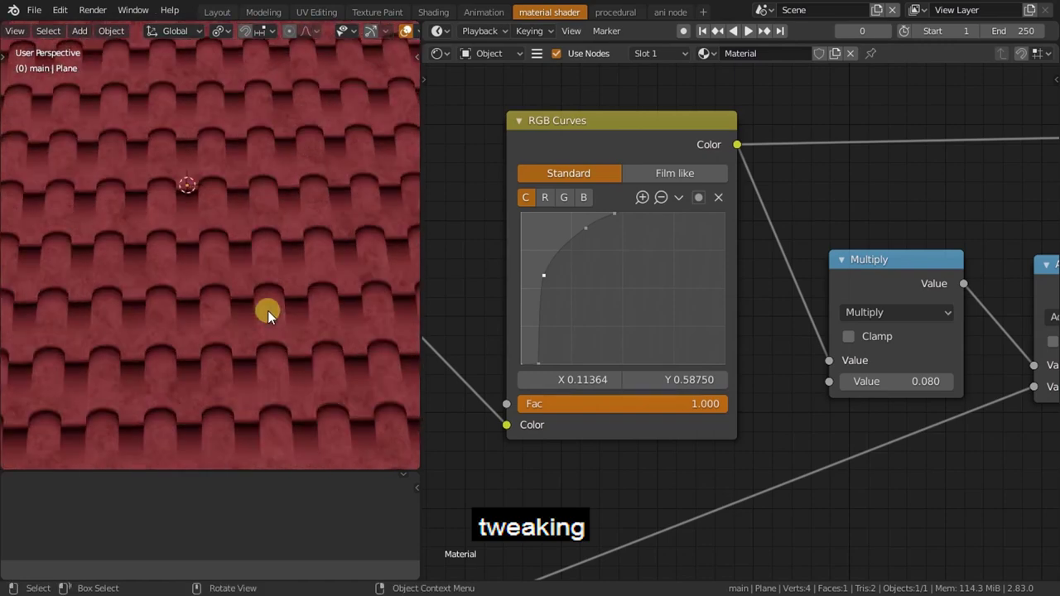
pyautogui.scroll(-1, 246, 303)
pyautogui.scroll(1, 549, 367)
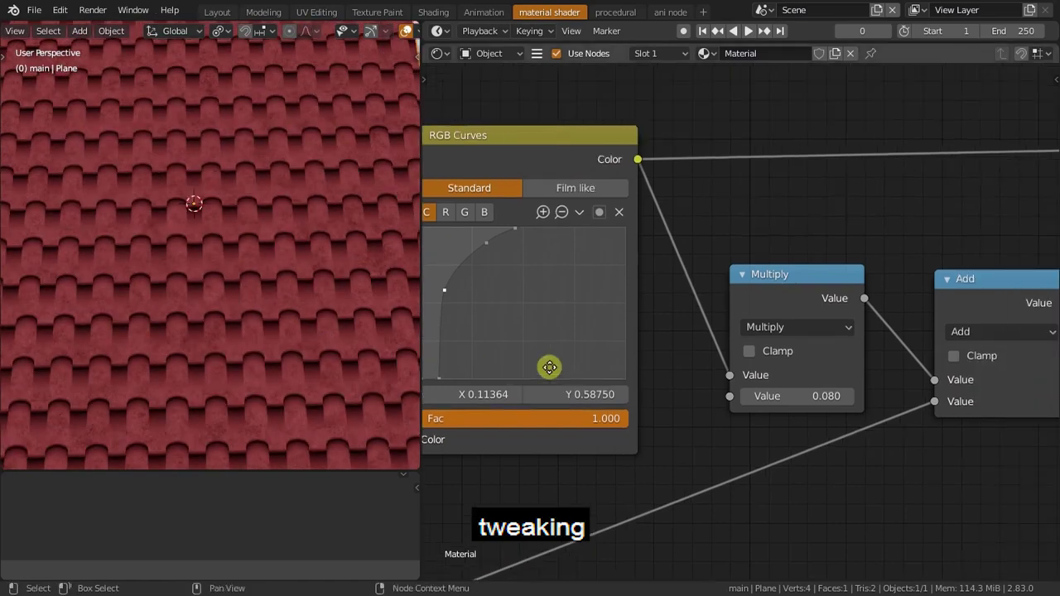
pyautogui.scroll(2, 629, 381)
pyautogui.click(750, 412)
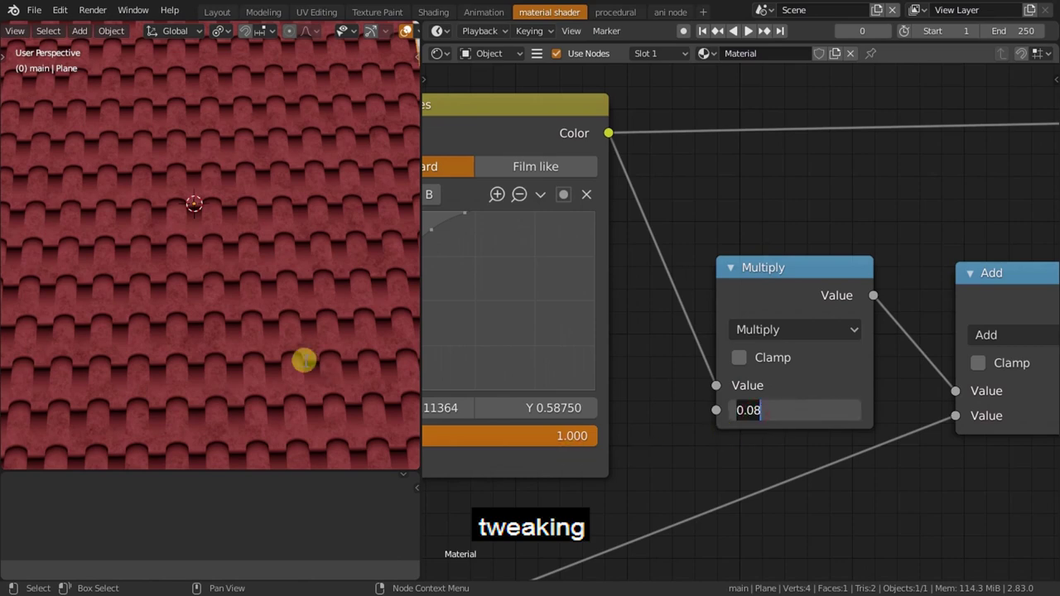
pyautogui.press('Return')
pyautogui.scroll(-5, 253, 276)
pyautogui.scroll(1, 251, 286)
pyautogui.scroll(5, 250, 295)
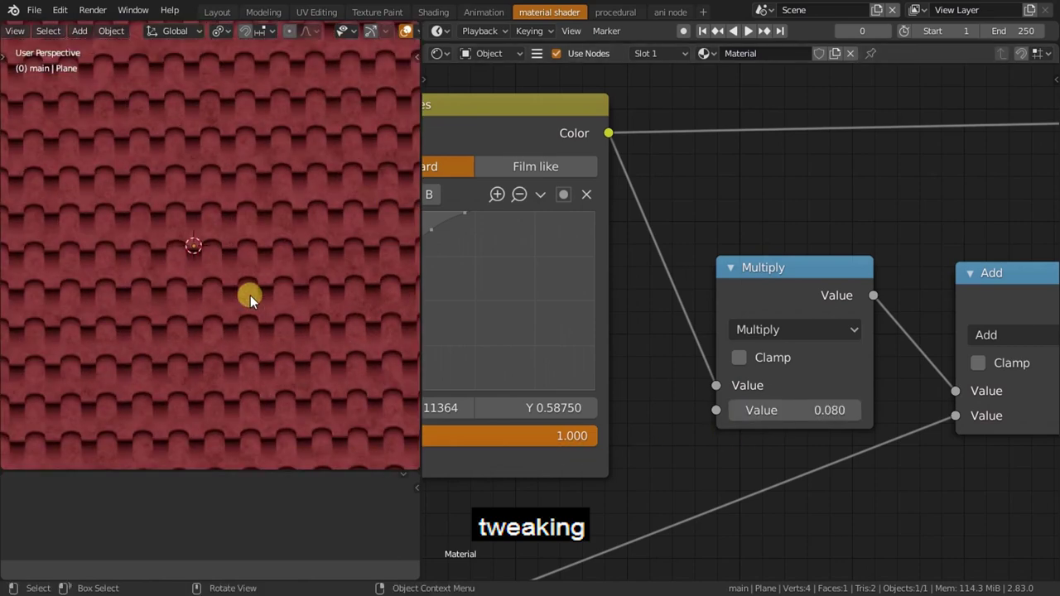
pyautogui.click(811, 406)
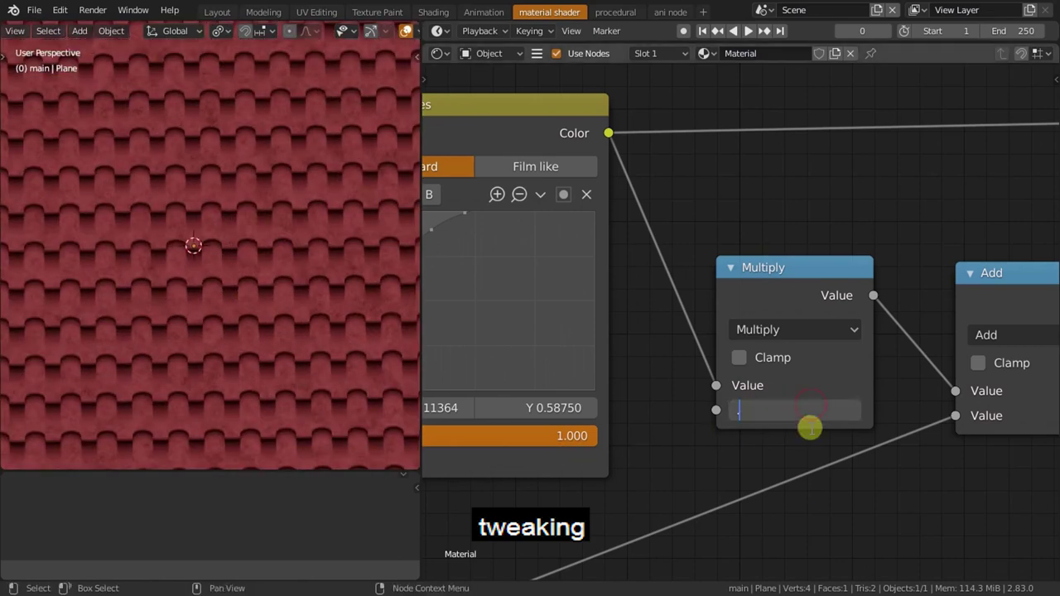
pyautogui.write('0.1')
pyautogui.press('Return')
# - Pan the node editor across the Add, Multiply, Fraction, Wave and Noise Texture nodes
pyautogui.moveTo(896, 505); pyautogui.dragTo(608, 499, button='middle')
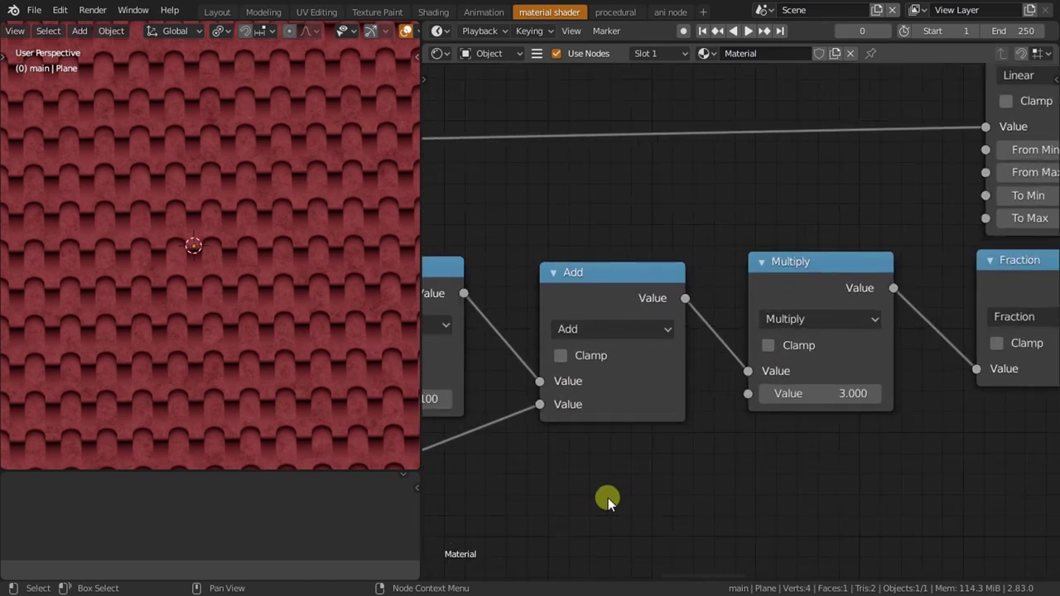
pyautogui.scroll(-3, 325, 399)
pyautogui.scroll(5, 286, 380)
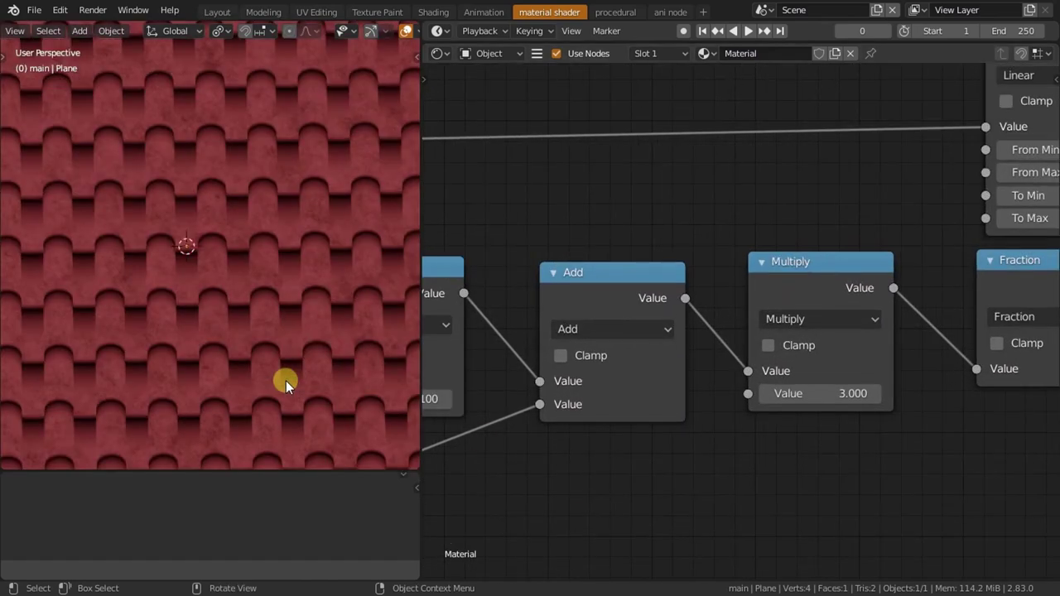
pyautogui.scroll(3, 285, 380)
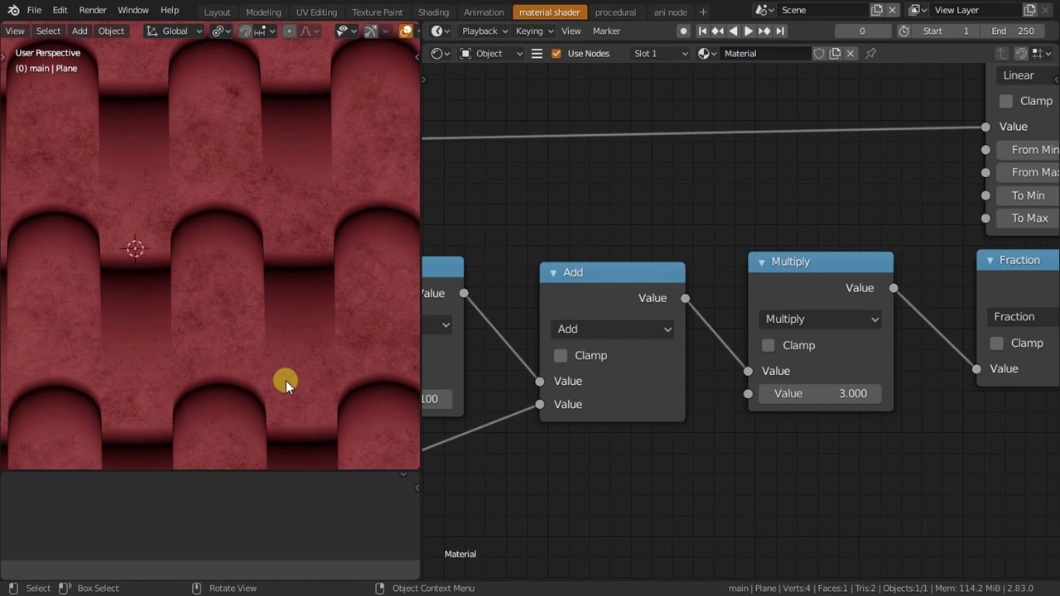
pyautogui.moveTo(532, 469)
pyautogui.mouseDown(button='middle')
pyautogui.moveTo(839, 394)
pyautogui.moveTo(887, 394)
pyautogui.moveTo(662, 307)
pyautogui.moveTo(661, 295)
pyautogui.mouseUp(button='middle')
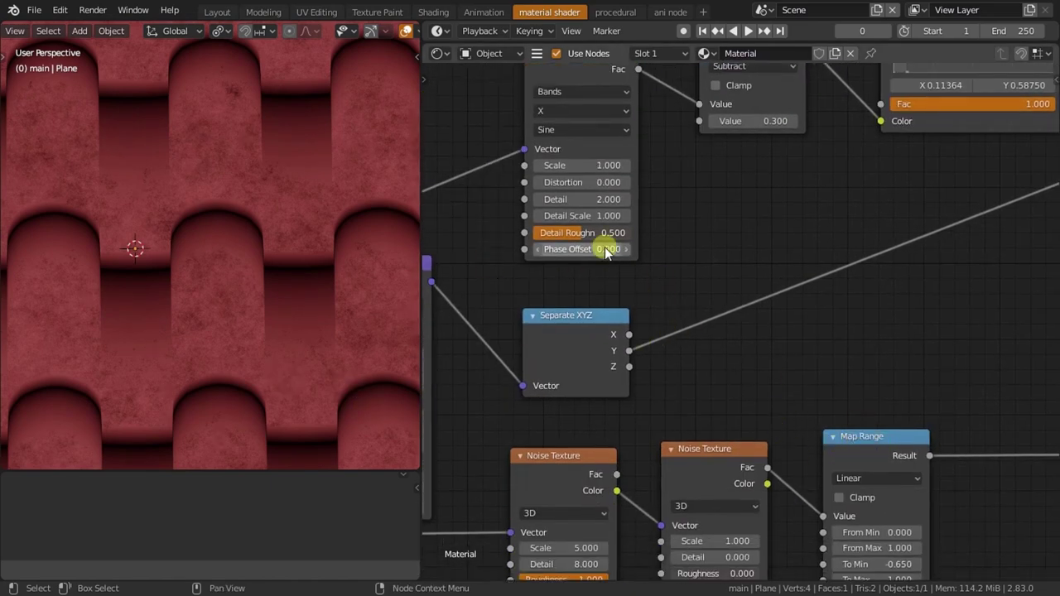
# - Move the Minimum node lower, duplicate it above, and link the Multiply output into the copy
pyautogui.scroll(-2, 786, 246)
pyautogui.hscroll(5, 976, 234)
pyautogui.scroll(-8, 543, 301)
pyautogui.hscroll(3, 542, 298)
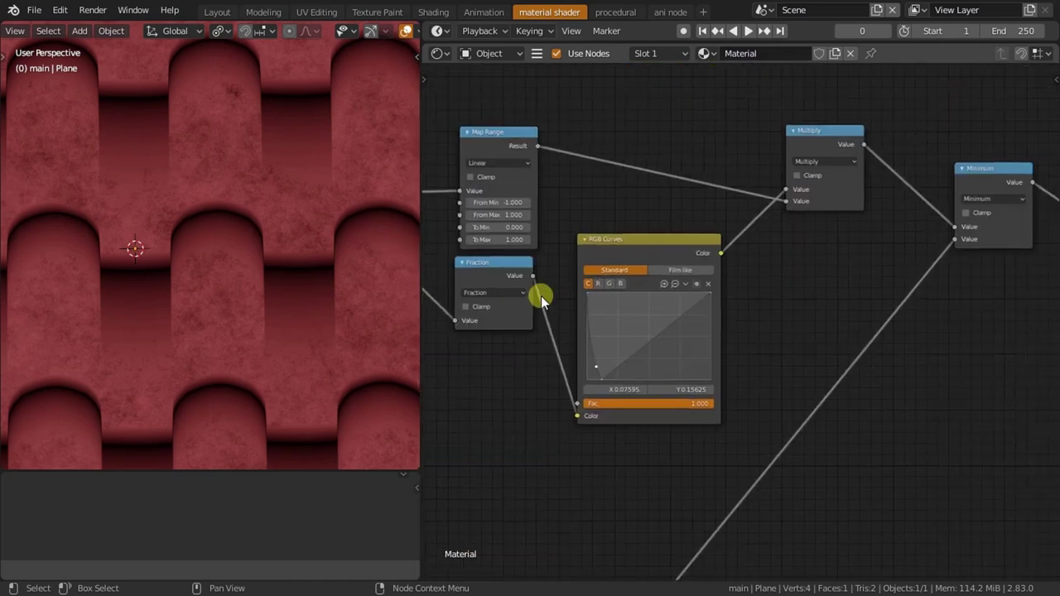
pyautogui.moveTo(919, 258); pyautogui.dragTo(627, 310, button='middle')
pyautogui.scroll(2, 626, 310)
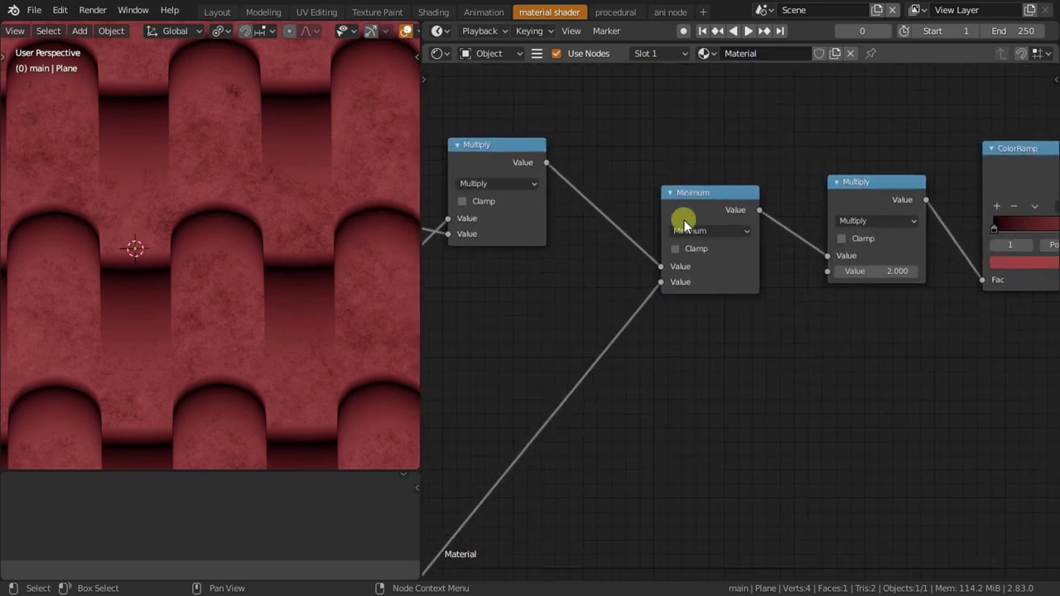
pyautogui.moveTo(691, 209)
pyautogui.mouseDown()
pyautogui.moveTo(638, 306)
pyautogui.moveTo(661, 310)
pyautogui.mouseUp()
pyautogui.hotkey('shift', 'd')
pyautogui.click(689, 163)
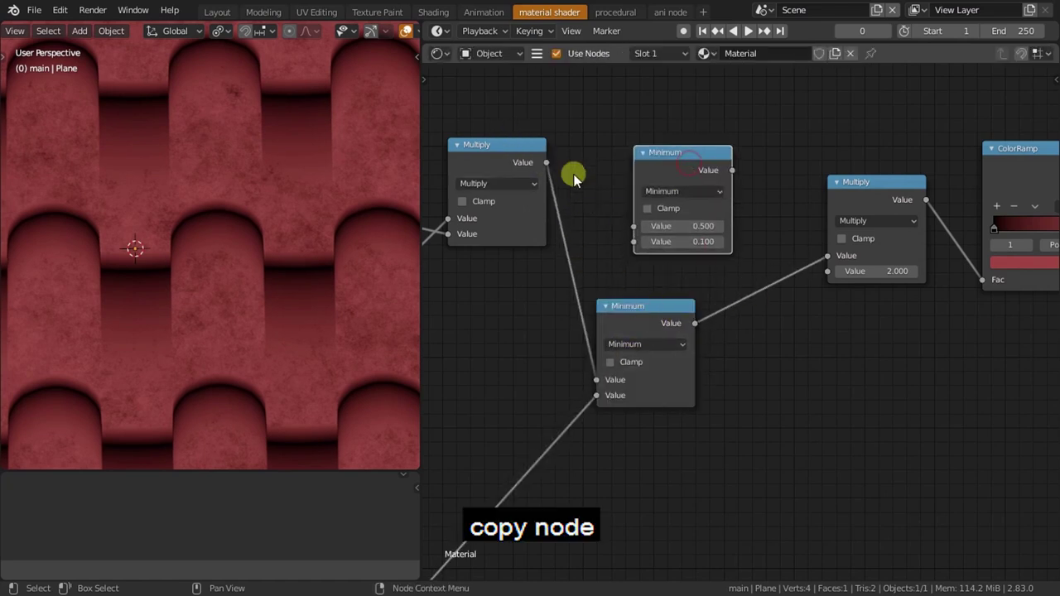
pyautogui.moveTo(546, 163); pyautogui.dragTo(634, 225)
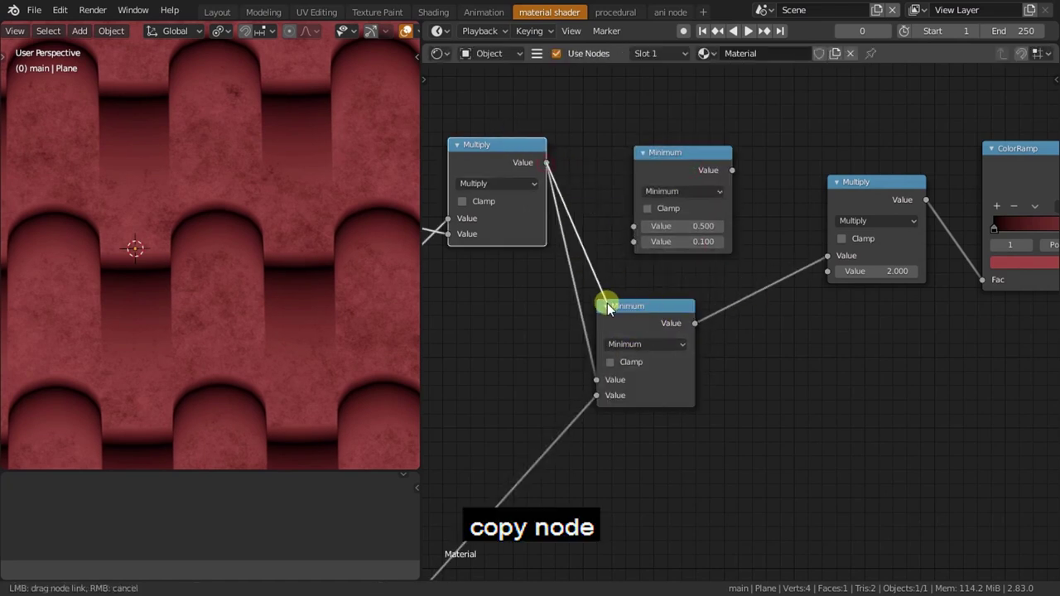
# - Switch the lower Minimum node to Multiply and wire it into the upper Minimum's second Value
pyautogui.click(654, 344)
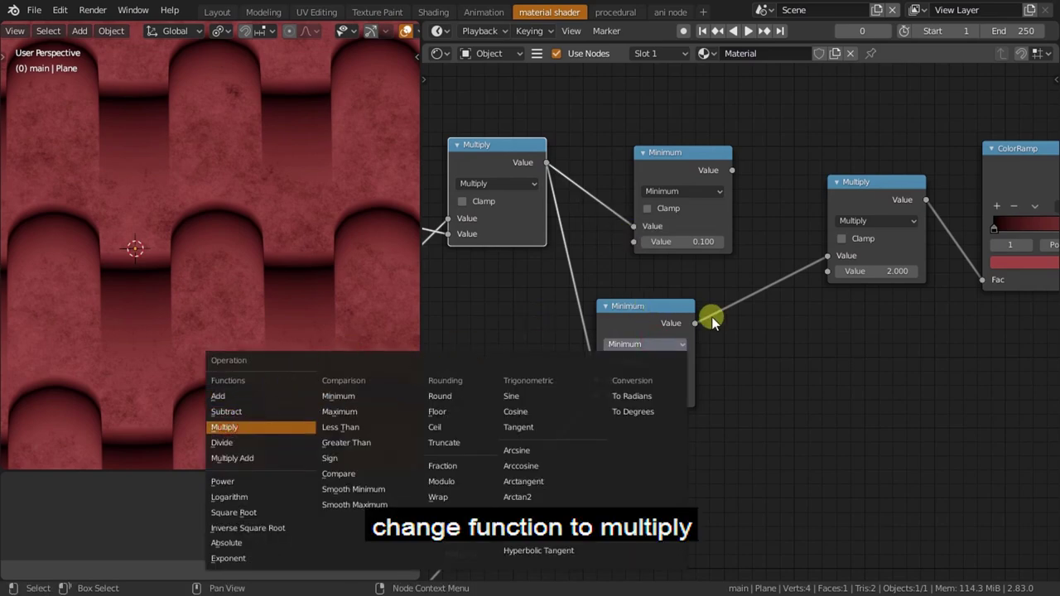
pyautogui.press('Return')
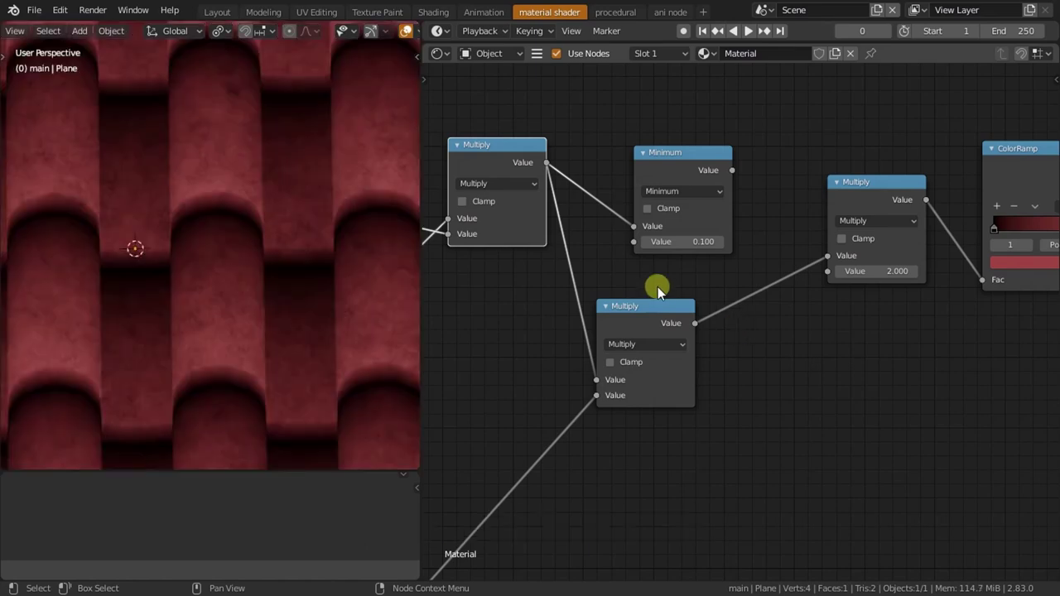
pyautogui.scroll(-7, 223, 162)
pyautogui.scroll(5, 222, 163)
pyautogui.scroll(10, 223, 162)
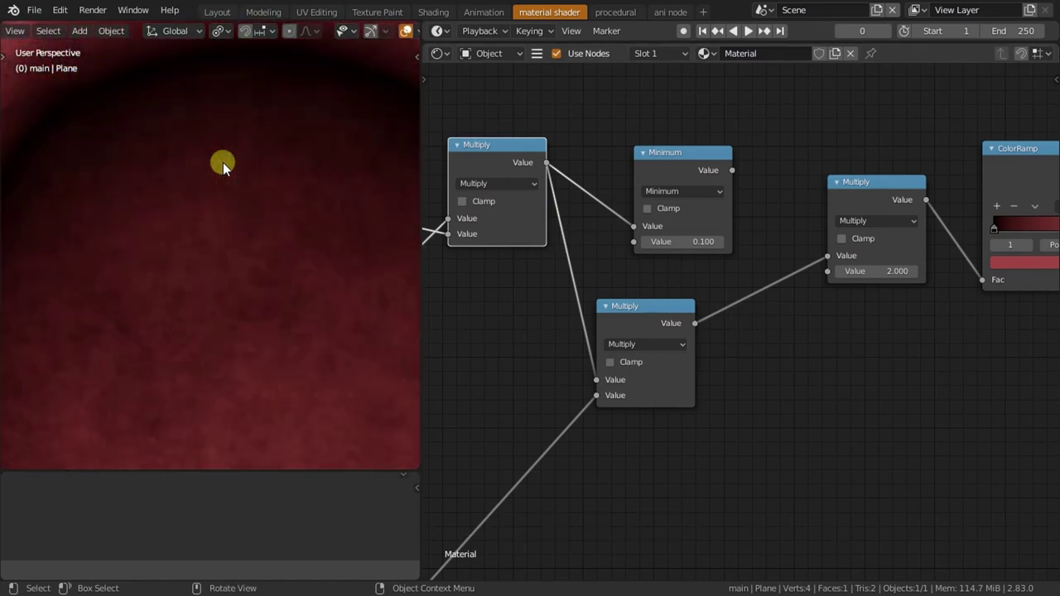
pyautogui.scroll(-10, 223, 162)
pyautogui.scroll(1, 744, 288)
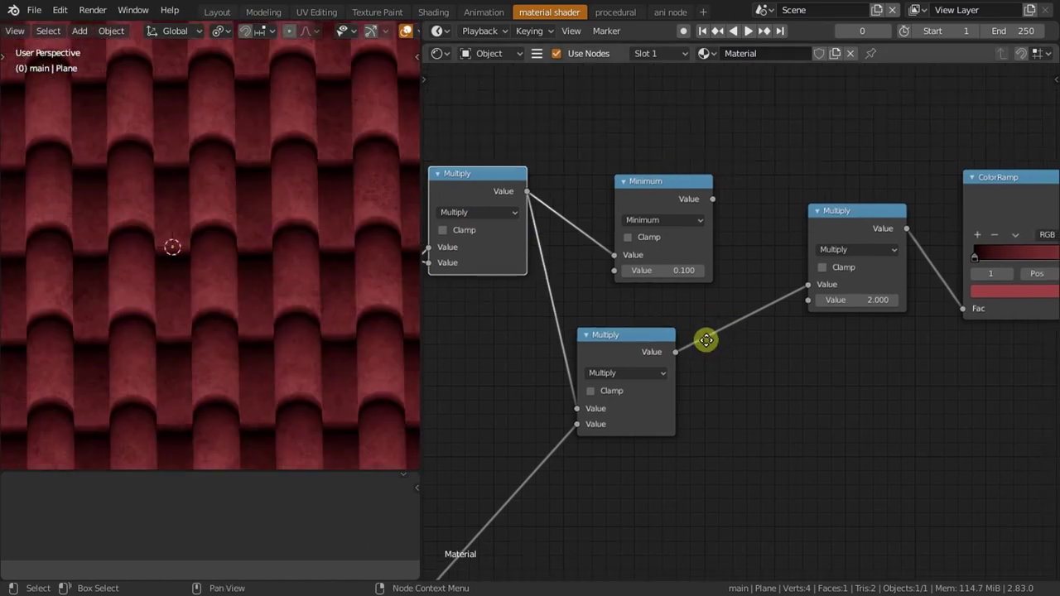
pyautogui.scroll(1, 703, 338)
pyautogui.moveTo(638, 166); pyautogui.dragTo(776, 110)
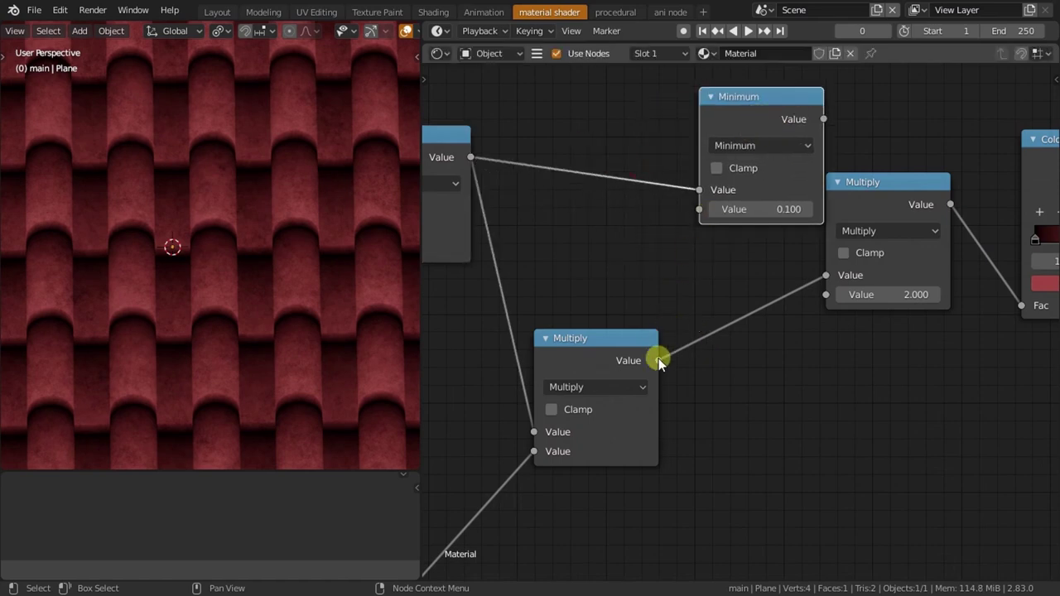
pyautogui.moveTo(658, 361)
pyautogui.mouseDown()
pyautogui.moveTo(672, 234)
pyautogui.moveTo(699, 214)
pyautogui.mouseUp()
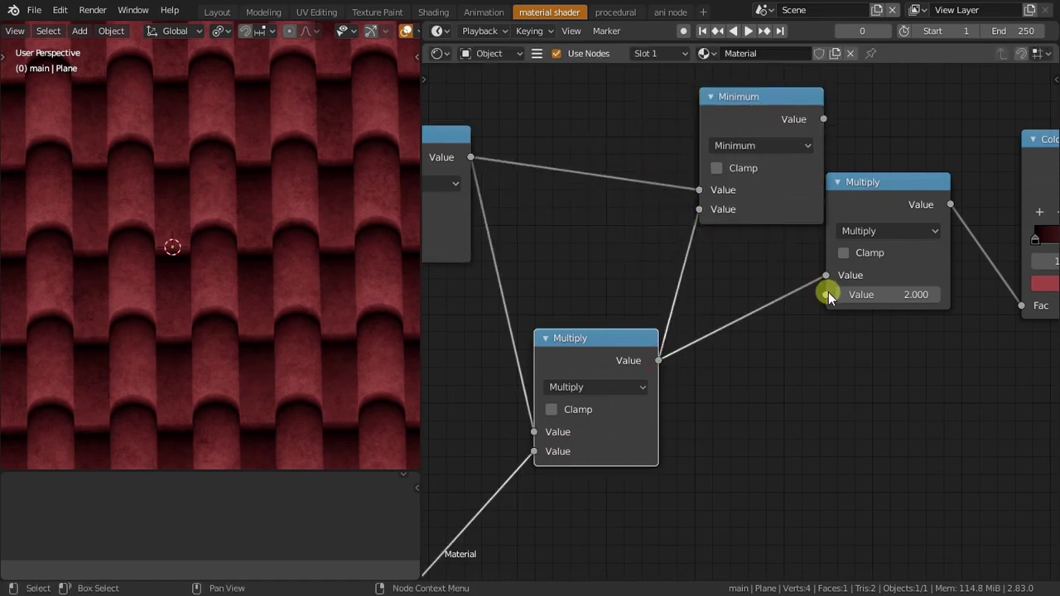
pyautogui.scroll(-3, 828, 292)
pyautogui.moveTo(698, 355); pyautogui.dragTo(602, 314, button='middle')
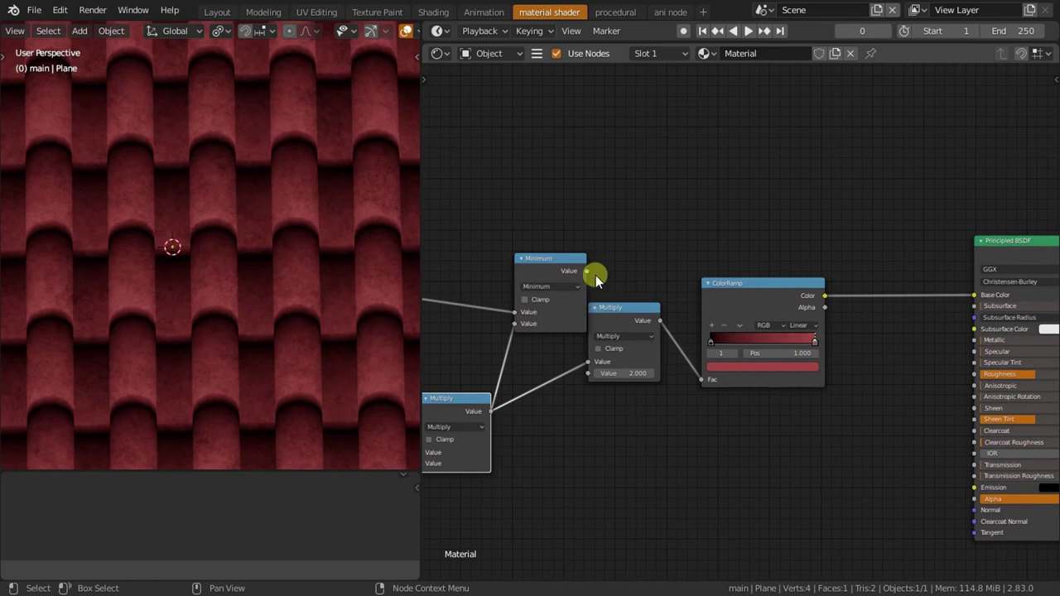
# - Preview the Minimum output, then link it into the 2.000 Multiply node's first input
pyautogui.moveTo(588, 271); pyautogui.dragTo(977, 296)
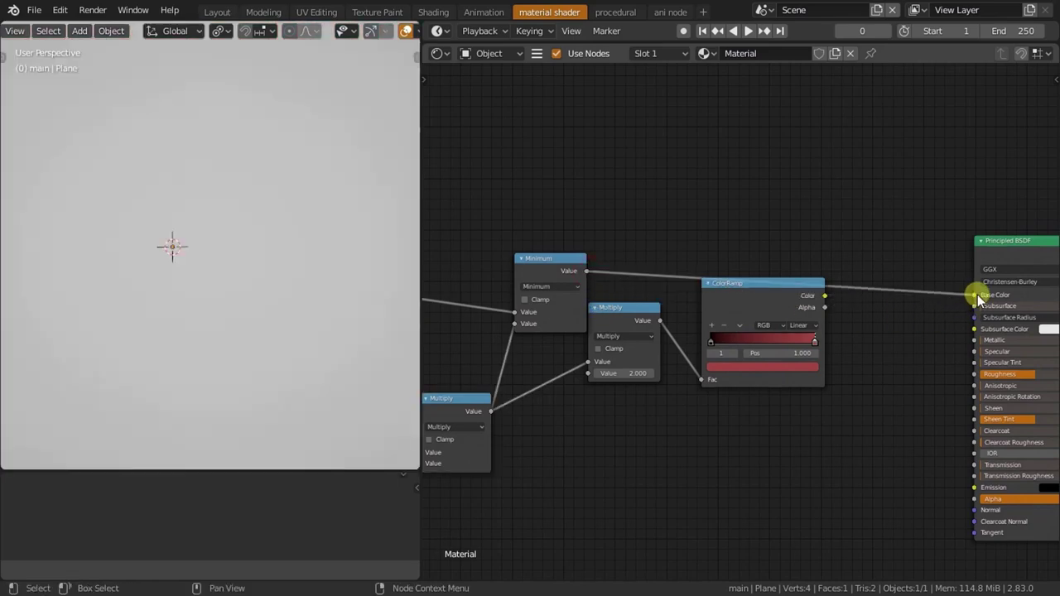
pyautogui.scroll(4, 248, 317)
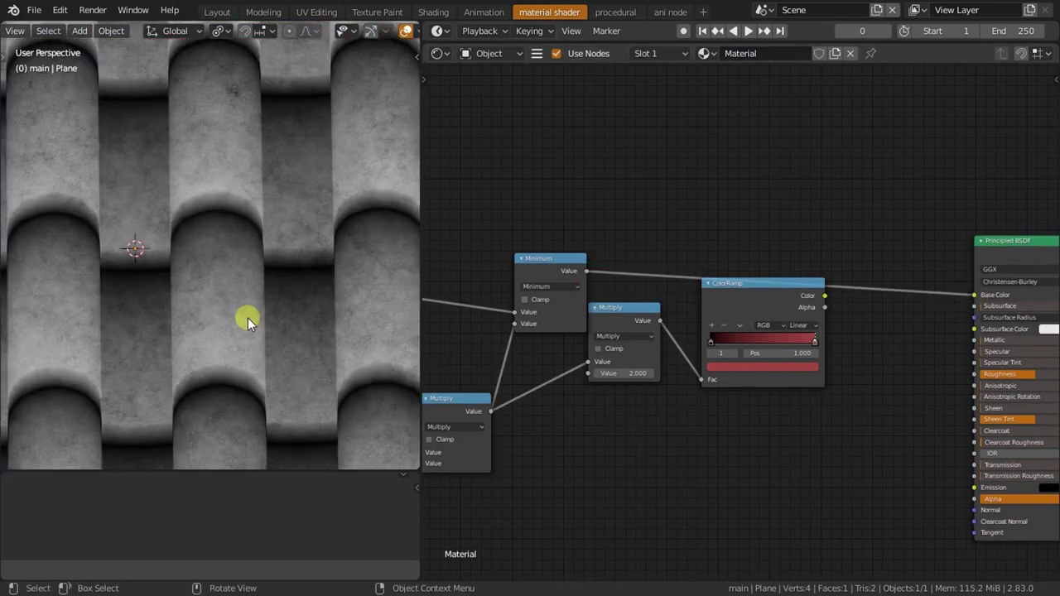
pyautogui.moveTo(631, 443); pyautogui.dragTo(736, 284)
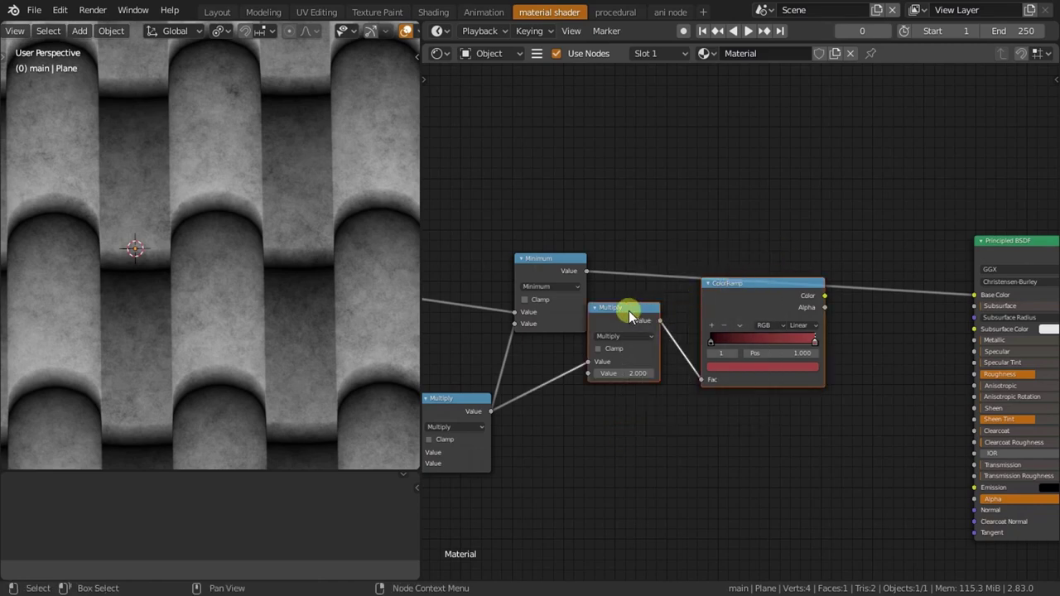
pyautogui.moveTo(629, 314)
pyautogui.mouseDown()
pyautogui.moveTo(636, 284)
pyautogui.moveTo(684, 320)
pyautogui.moveTo(607, 347)
pyautogui.mouseUp()
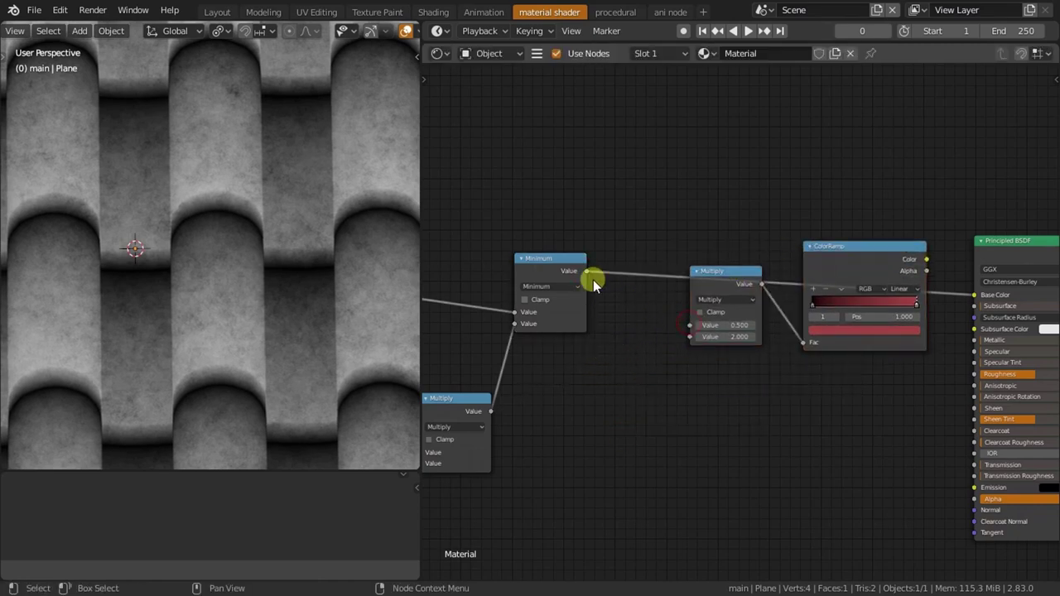
pyautogui.moveTo(588, 272); pyautogui.dragTo(644, 311)
# - Move Multiply and ColorRamp beside Minimum and connect ColorRamp Color to Principled BSDF Base Color
pyautogui.moveTo(698, 334)
pyautogui.mouseDown()
pyautogui.moveTo(687, 336)
pyautogui.moveTo(689, 325)
pyautogui.mouseUp()
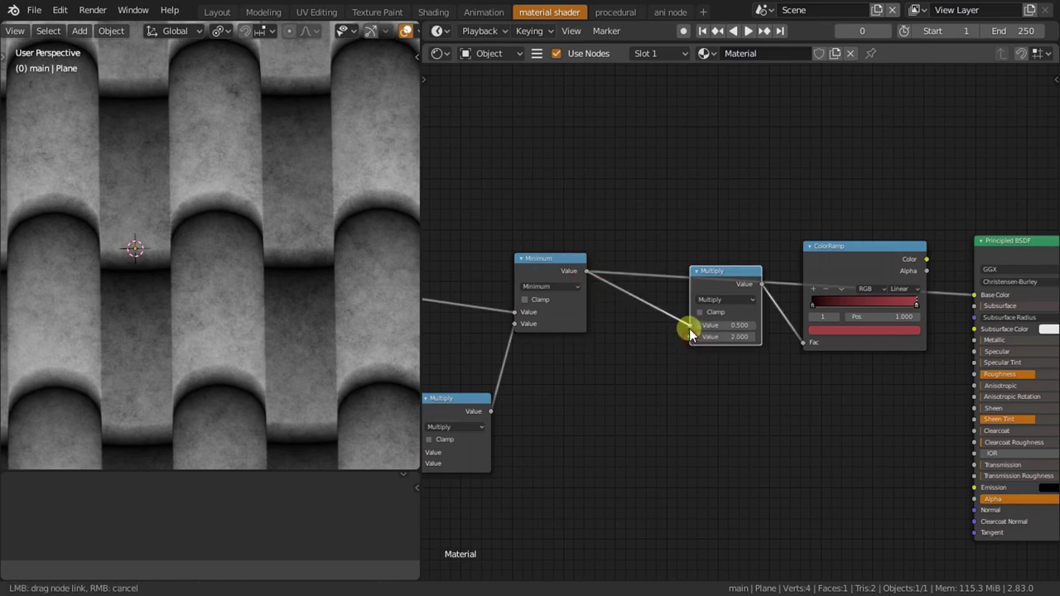
pyautogui.moveTo(696, 367)
pyautogui.mouseDown()
pyautogui.moveTo(842, 258)
pyautogui.moveTo(764, 262)
pyautogui.mouseUp()
pyautogui.moveTo(848, 262); pyautogui.dragTo(889, 274)
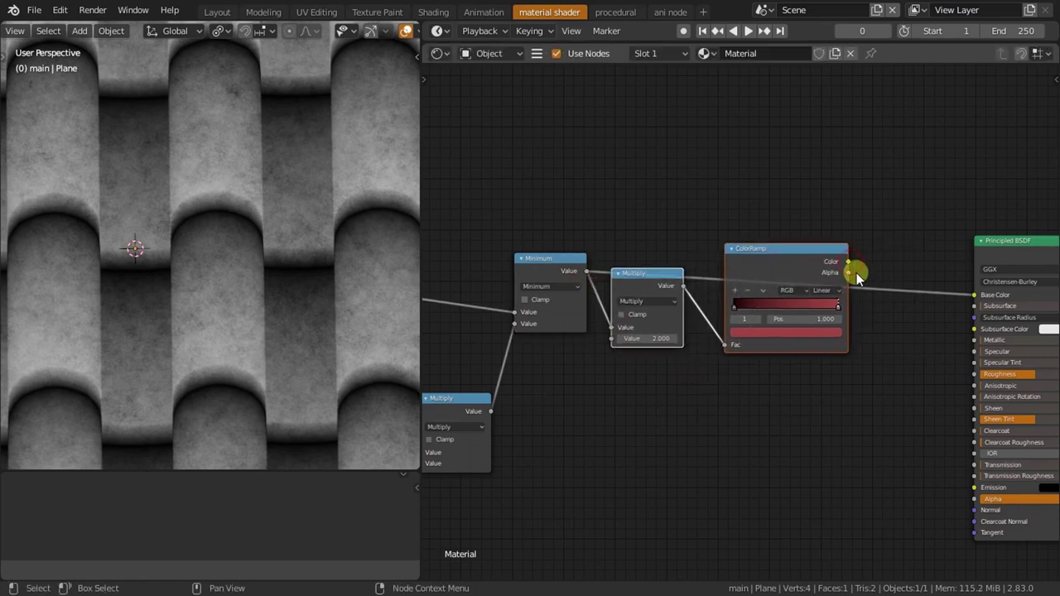
pyautogui.moveTo(978, 305); pyautogui.dragTo(974, 308)
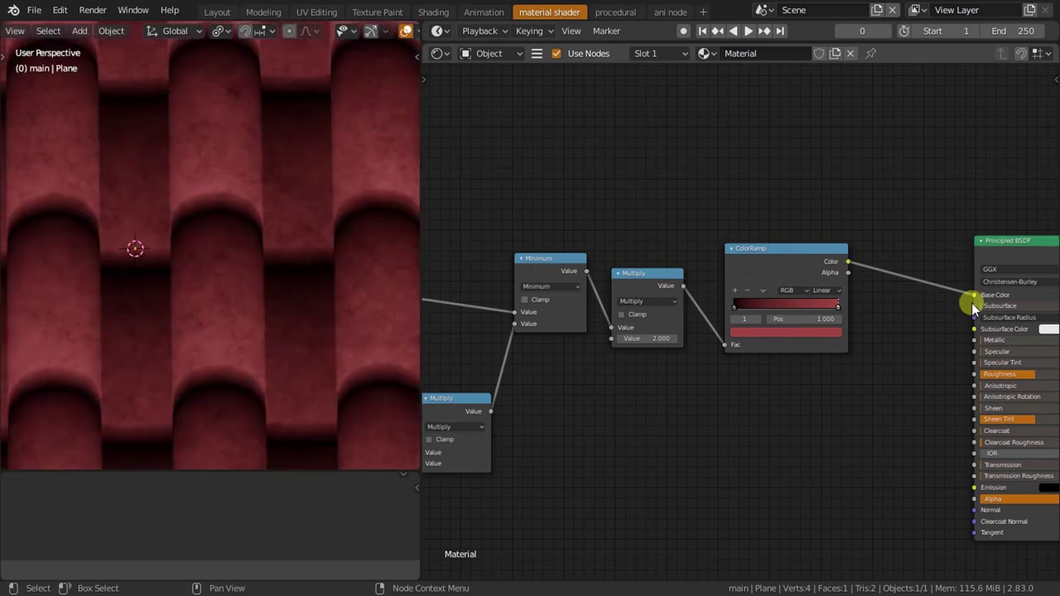
pyautogui.scroll(-5, 264, 272)
pyautogui.scroll(2, 265, 272)
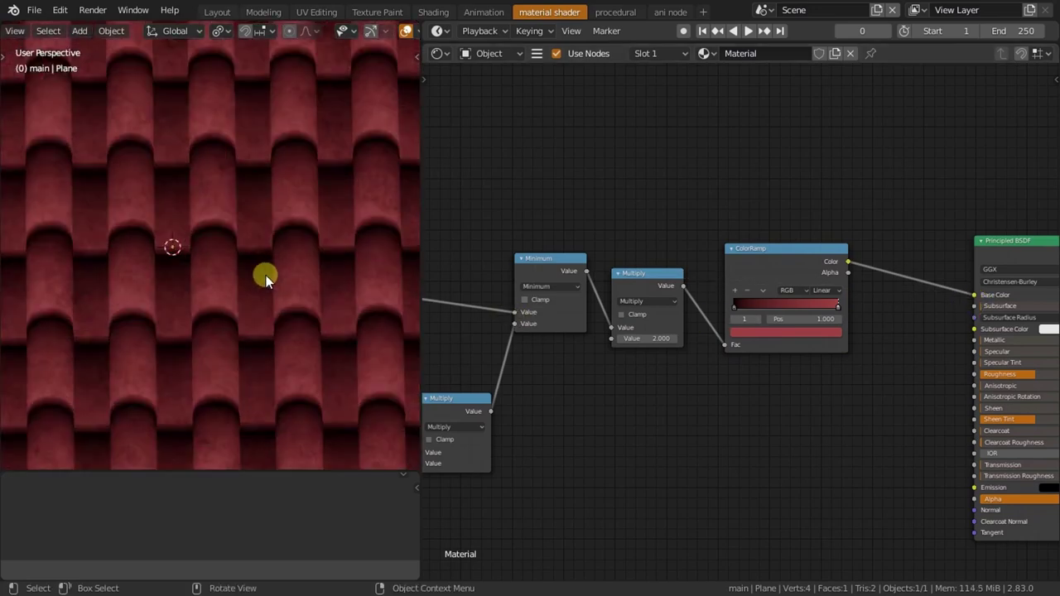
pyautogui.scroll(-2, 500, 374)
# - Add a low RGB Curves point pinned to the bottom so the curve rises steeply
pyautogui.scroll(-1, 579, 371)
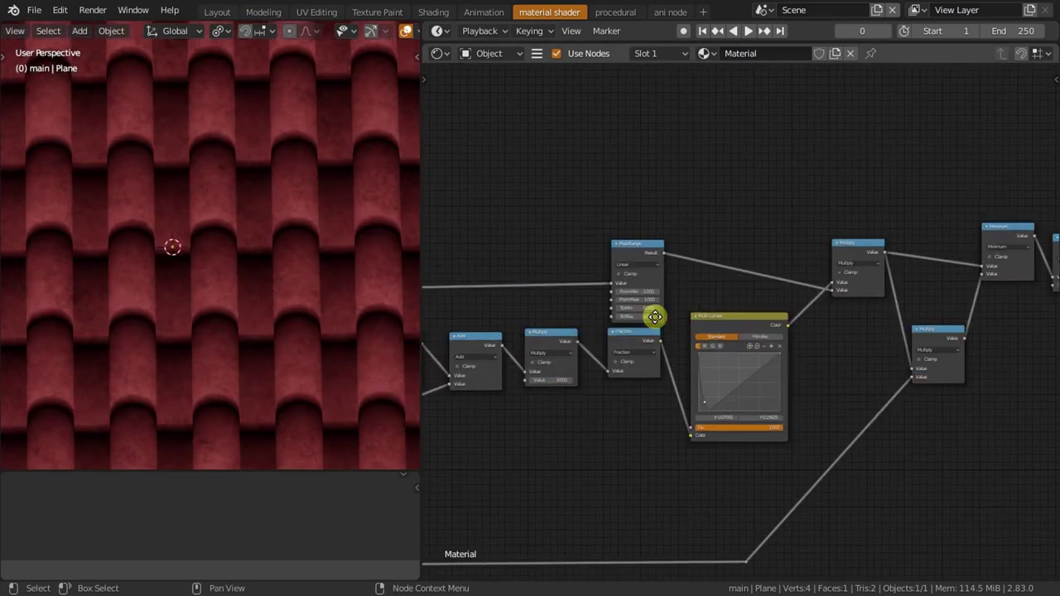
pyautogui.scroll(-1, 561, 387)
pyautogui.scroll(2, 717, 339)
pyautogui.moveTo(717, 339); pyautogui.dragTo(669, 419, button='middle')
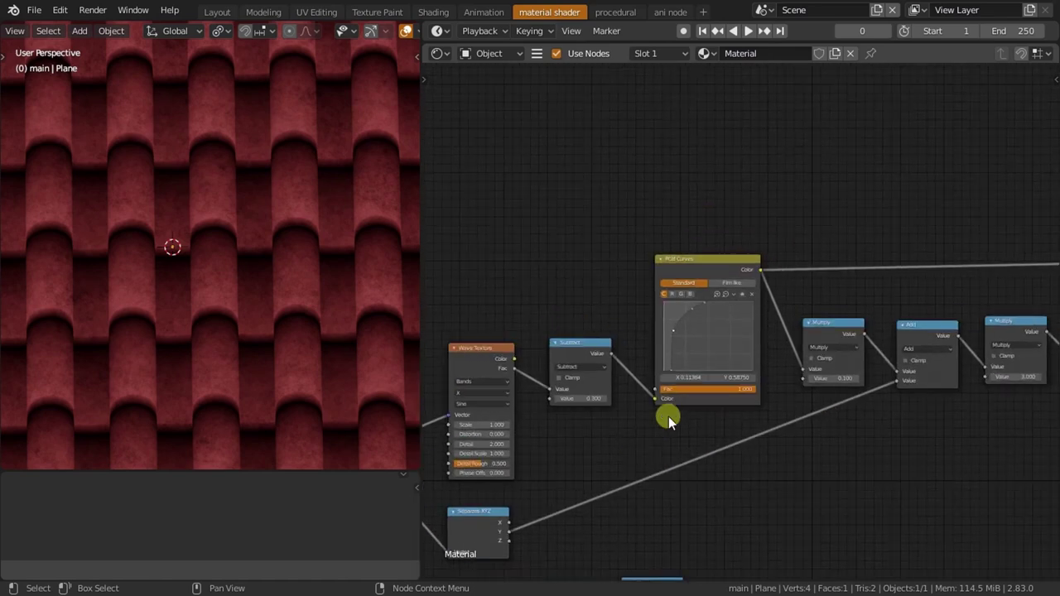
pyautogui.scroll(3, 668, 416)
pyautogui.scroll(2, 631, 331)
pyautogui.scroll(1, 620, 289)
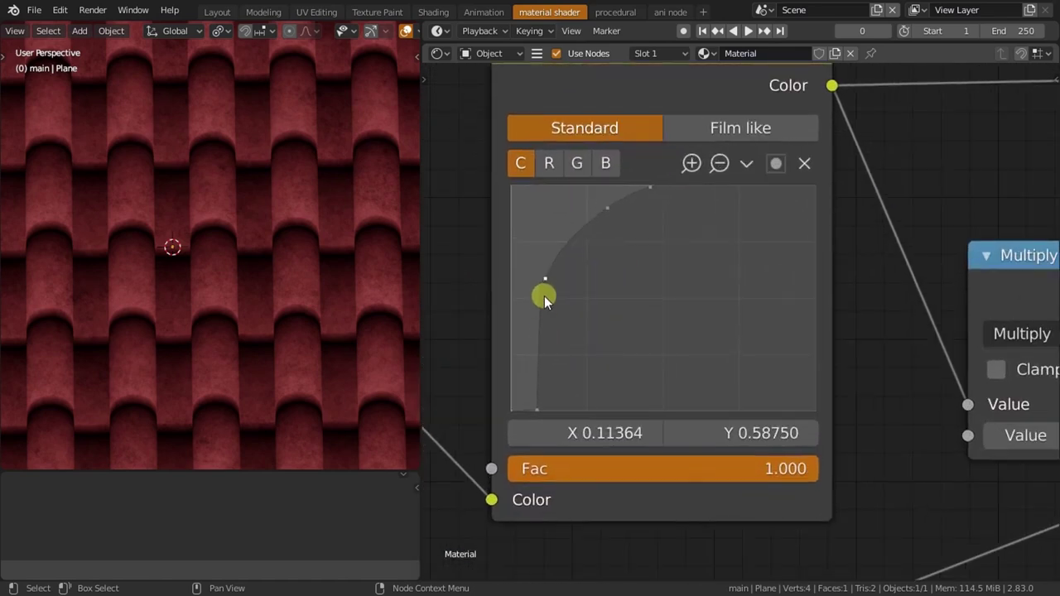
pyautogui.moveTo(544, 279); pyautogui.dragTo(548, 276)
pyautogui.click(530, 328)
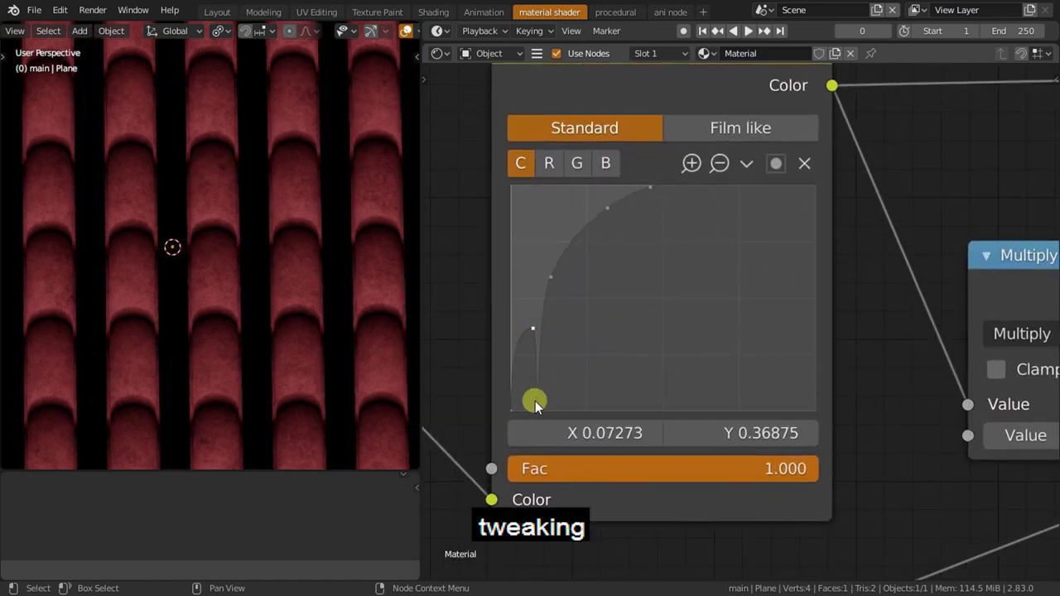
pyautogui.moveTo(529, 404); pyautogui.dragTo(527, 402)
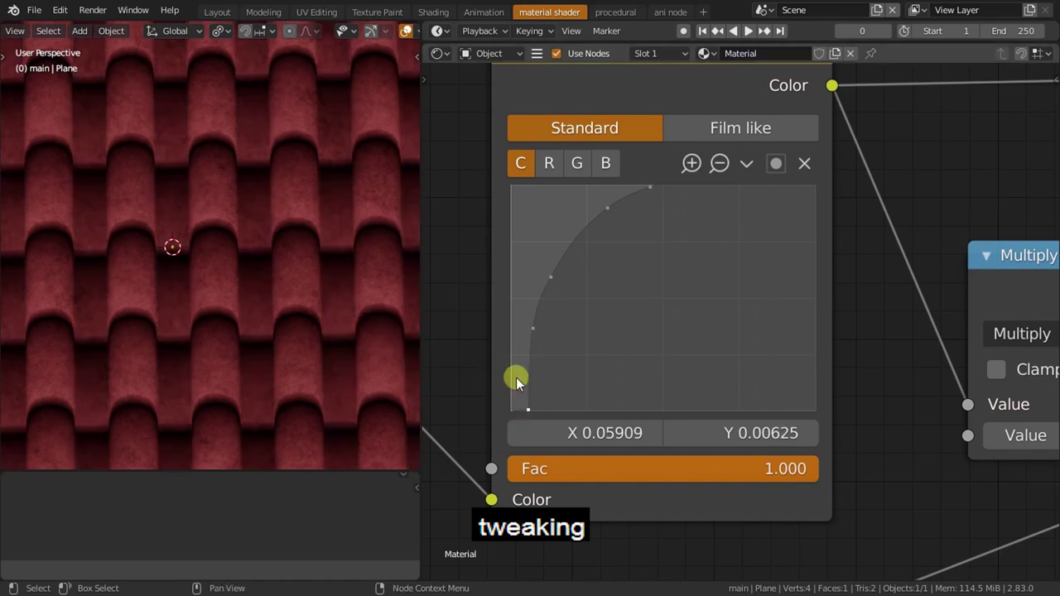
# - Try higher Subtract values, settle back on 0.300, and orbit to inspect the tiles
pyautogui.scroll(-2, 516, 377)
pyautogui.moveTo(518, 403); pyautogui.dragTo(528, 406)
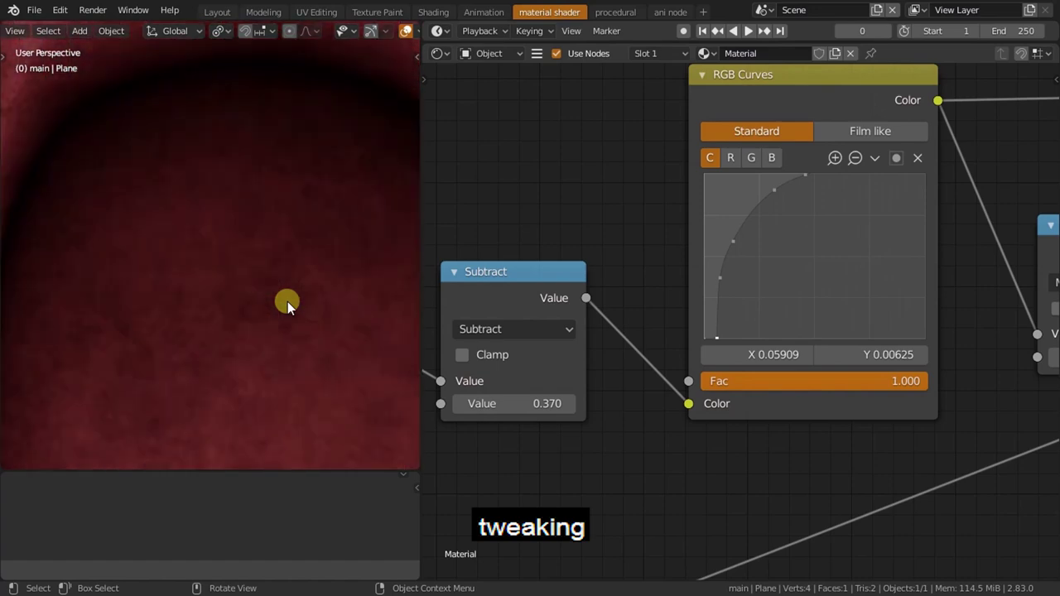
pyautogui.moveTo(497, 404); pyautogui.dragTo(498, 404)
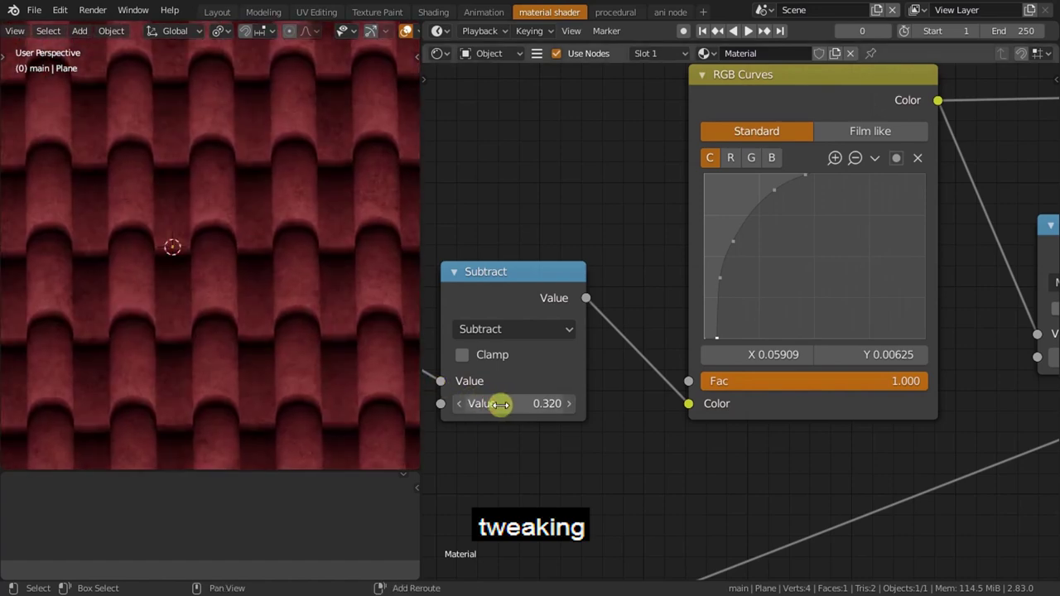
pyautogui.moveTo(404, 437)
pyautogui.mouseDown(button='middle')
pyautogui.moveTo(256, 334)
pyautogui.moveTo(320, 311)
pyautogui.moveTo(307, 311)
pyautogui.mouseUp(button='middle')
pyautogui.scroll(5, 295, 312)
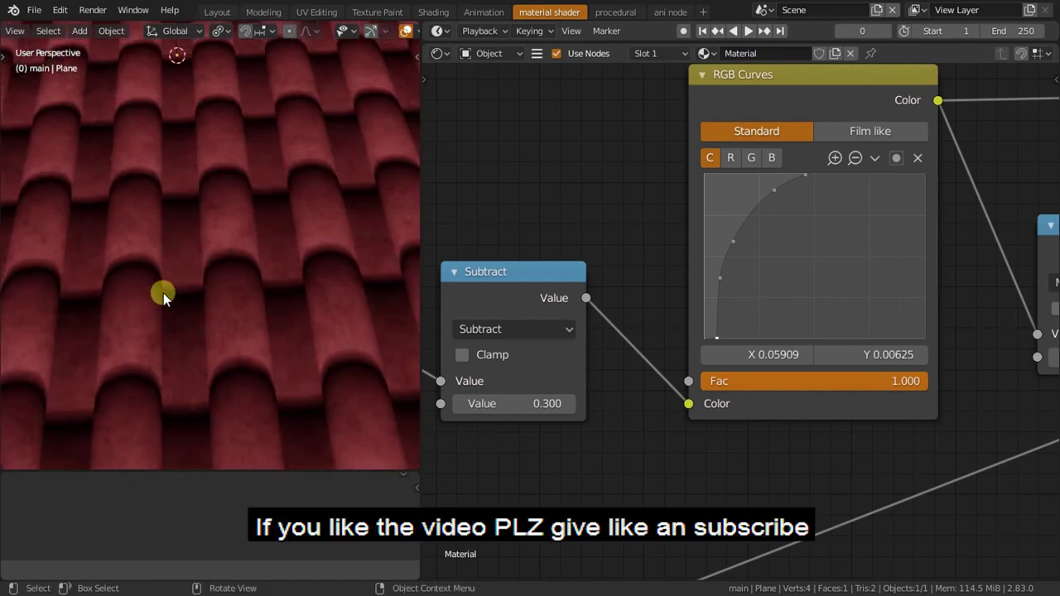
pyautogui.moveTo(207, 294)
pyautogui.mouseDown(button='middle')
pyautogui.moveTo(157, 341)
pyautogui.moveTo(181, 274)
pyautogui.moveTo(193, 289)
pyautogui.mouseUp(button='middle')
pyautogui.scroll(-2, 165, 323)
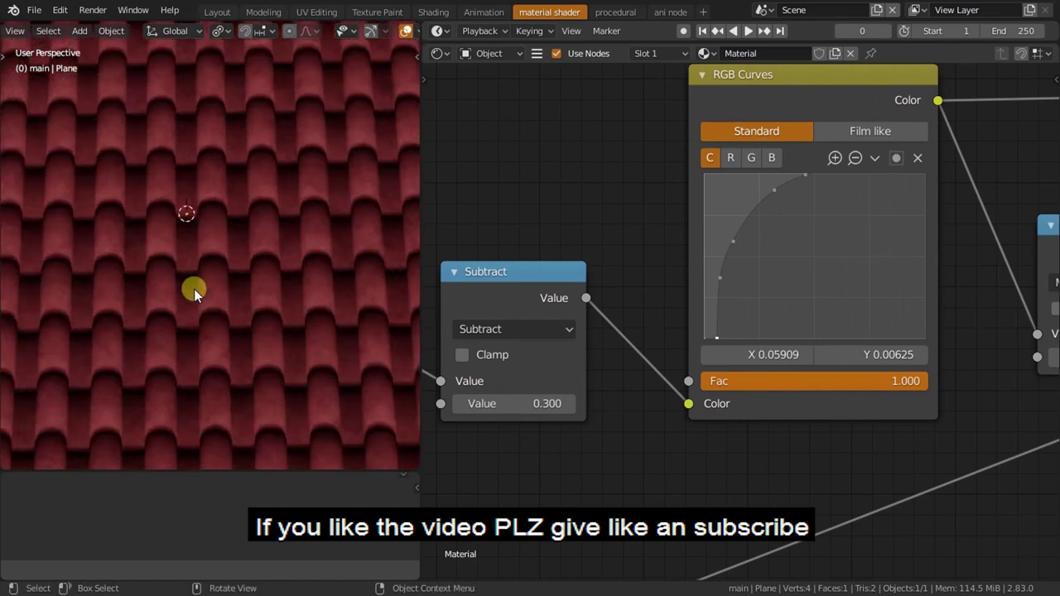
pyautogui.scroll(2, 193, 289)
pyautogui.scroll(-1, 579, 430)
# - Zoom out the node editor to frame the whole material node chain
pyautogui.scroll(-2, 687, 476)
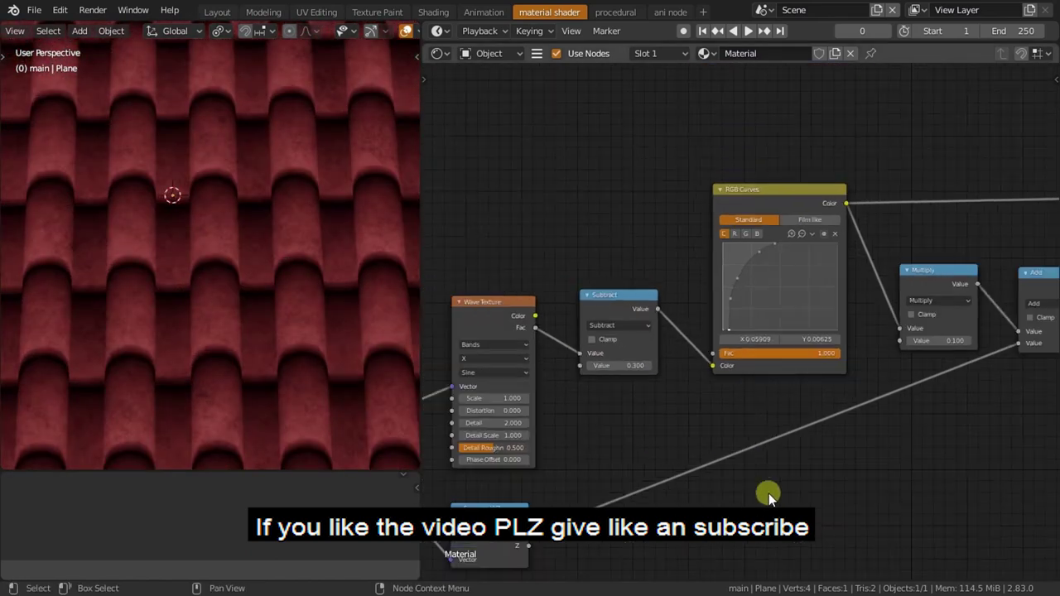
pyautogui.scroll(-2, 769, 493)
pyautogui.scroll(-2, 622, 436)
pyautogui.scroll(-2, 771, 447)
pyautogui.moveTo(703, 388); pyautogui.dragTo(627, 382, button='middle')
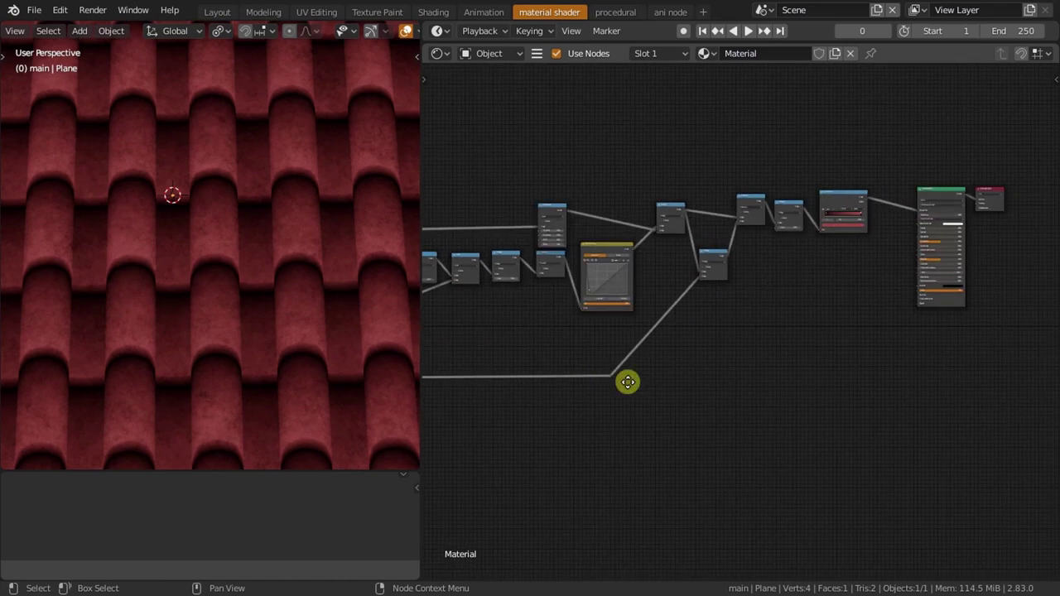
pyautogui.moveTo(515, 323); pyautogui.dragTo(702, 334, button='middle')
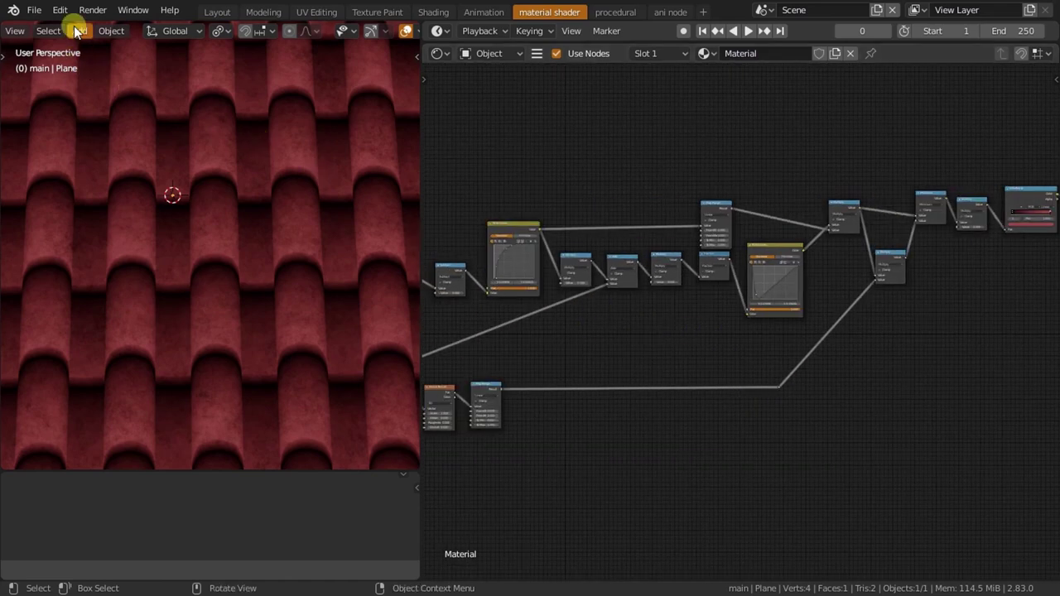
# - In the Layout workspace, view the plane in top orthographic (Numpad 7) and zoom in
pyautogui.click(217, 11)
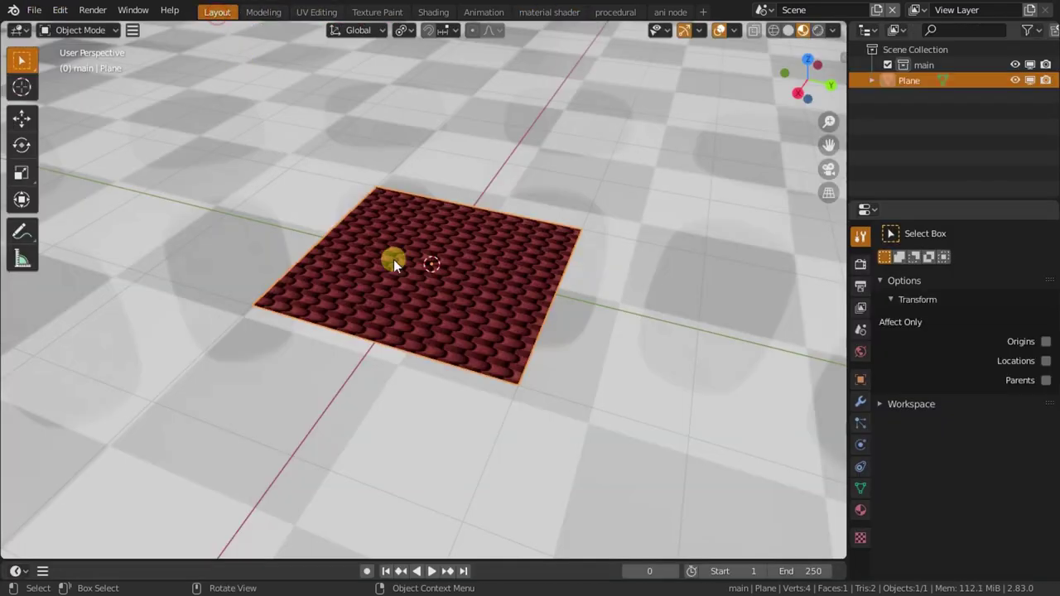
pyautogui.moveTo(391, 256); pyautogui.dragTo(414, 290, button='middle')
pyautogui.press('KP_7')
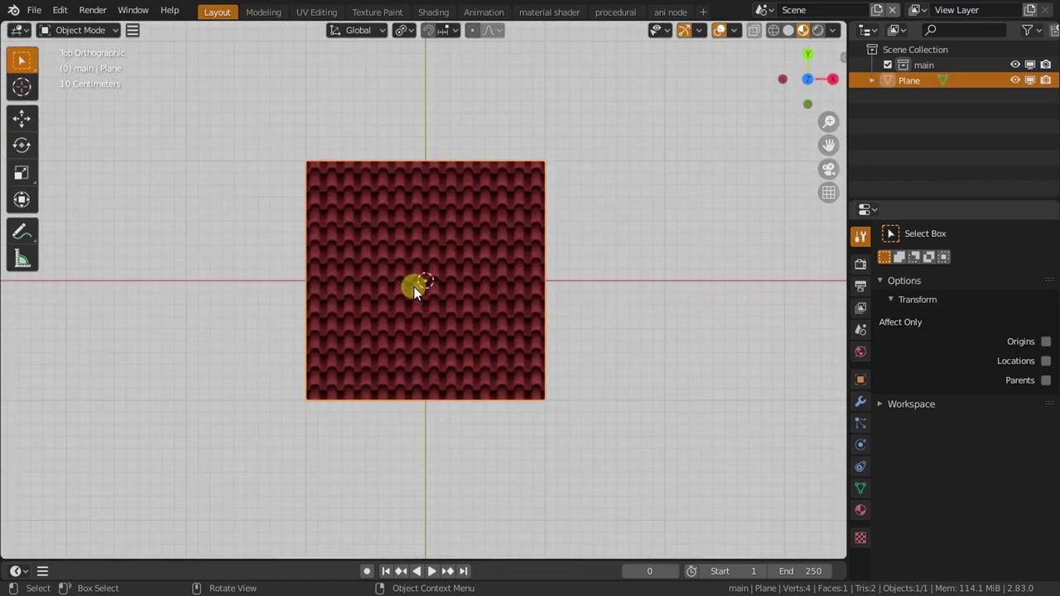
pyautogui.scroll(6, 414, 290)
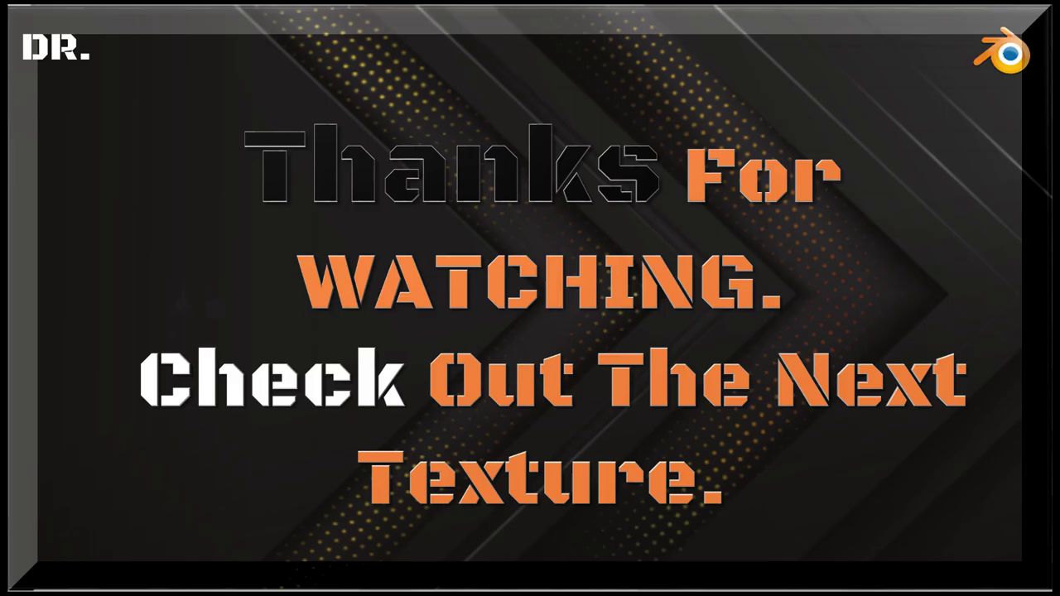